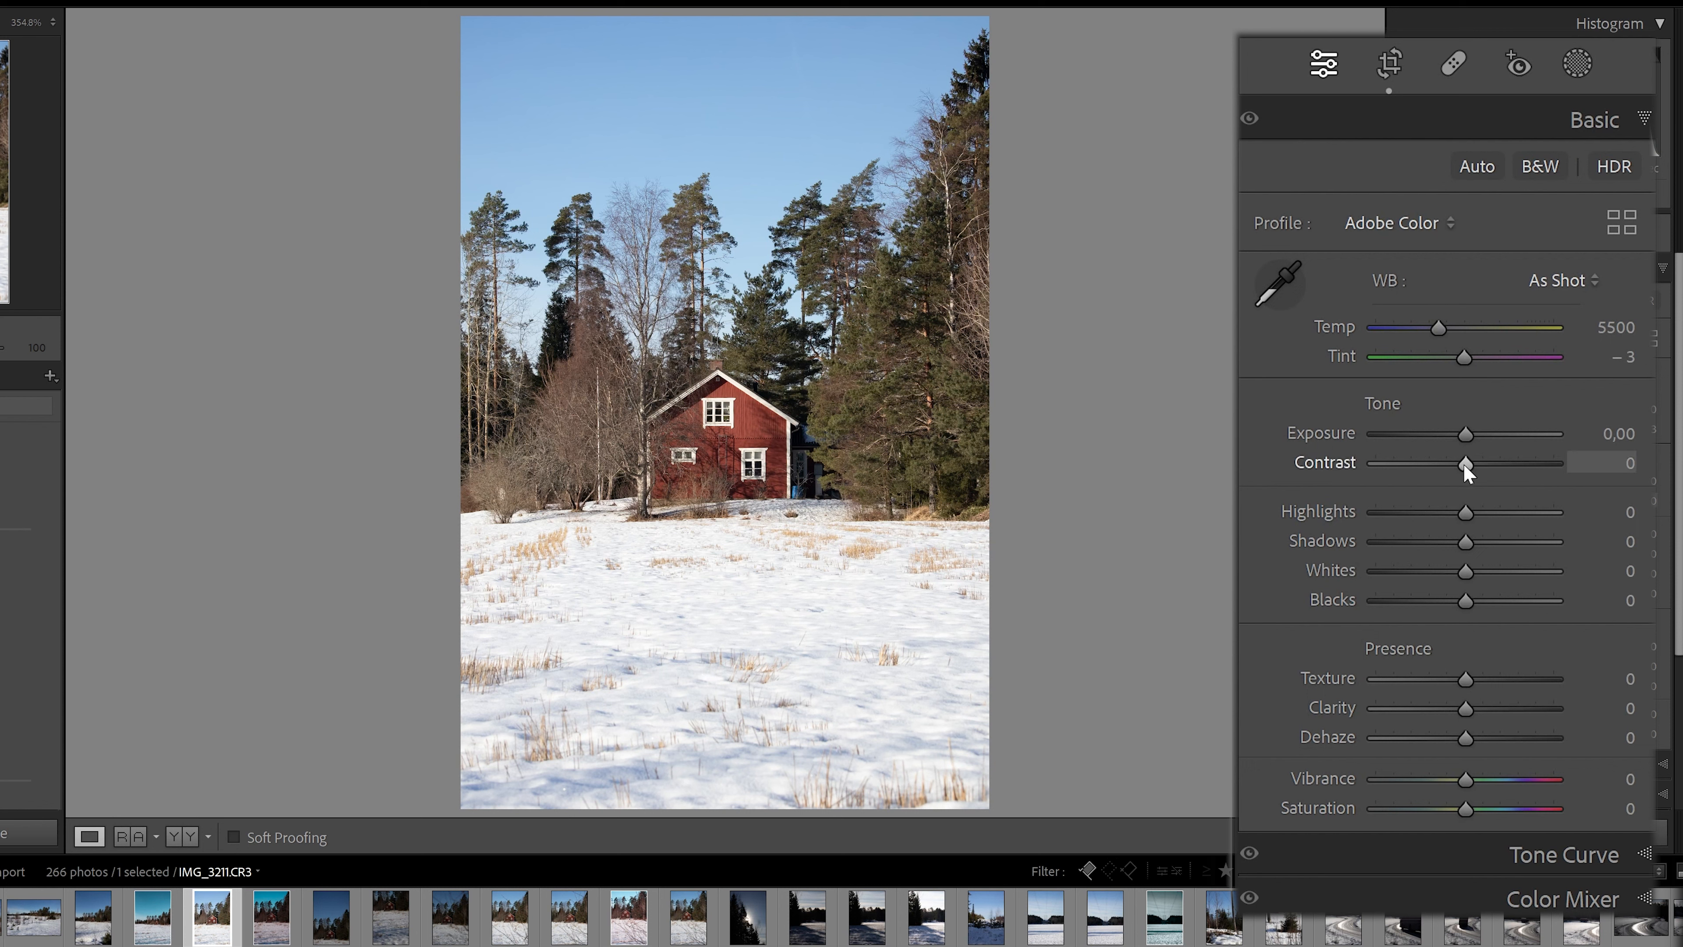
- Set the photo's Contrast to +36, Highlights to −93, Shadows to −11, Clarity to +7, Dehaze to +8 and Vibrance to +17
drag(1465, 465, 1385, 513)
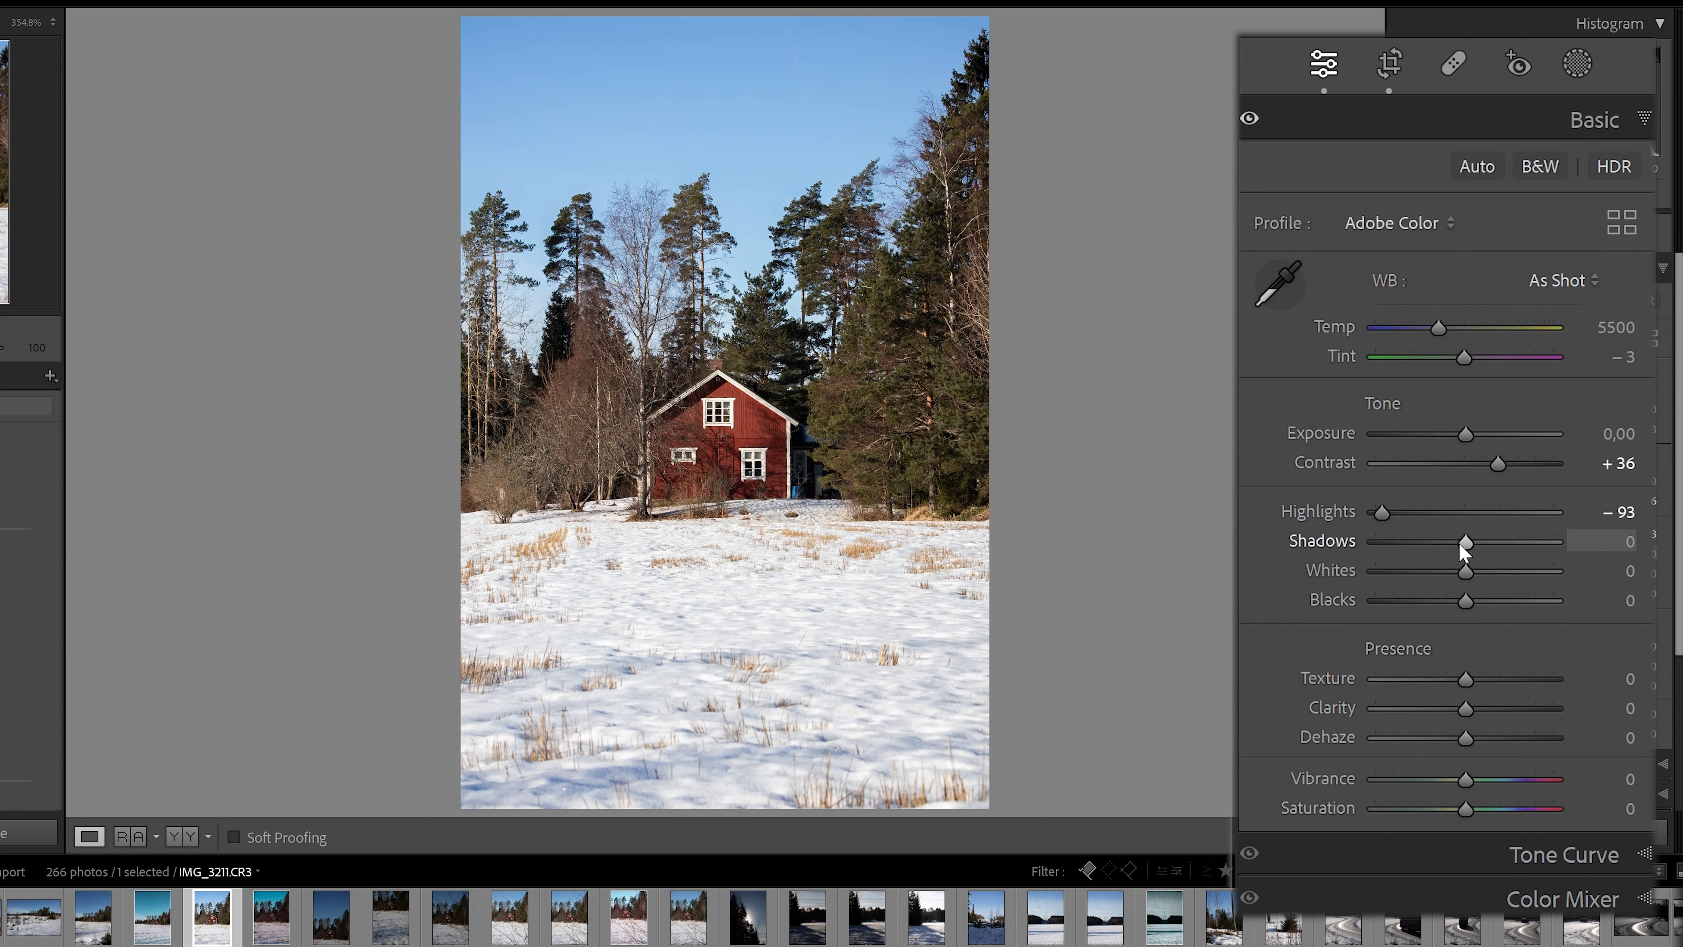
drag(1462, 552, 1453, 549)
scroll(1392, 583, down, 2)
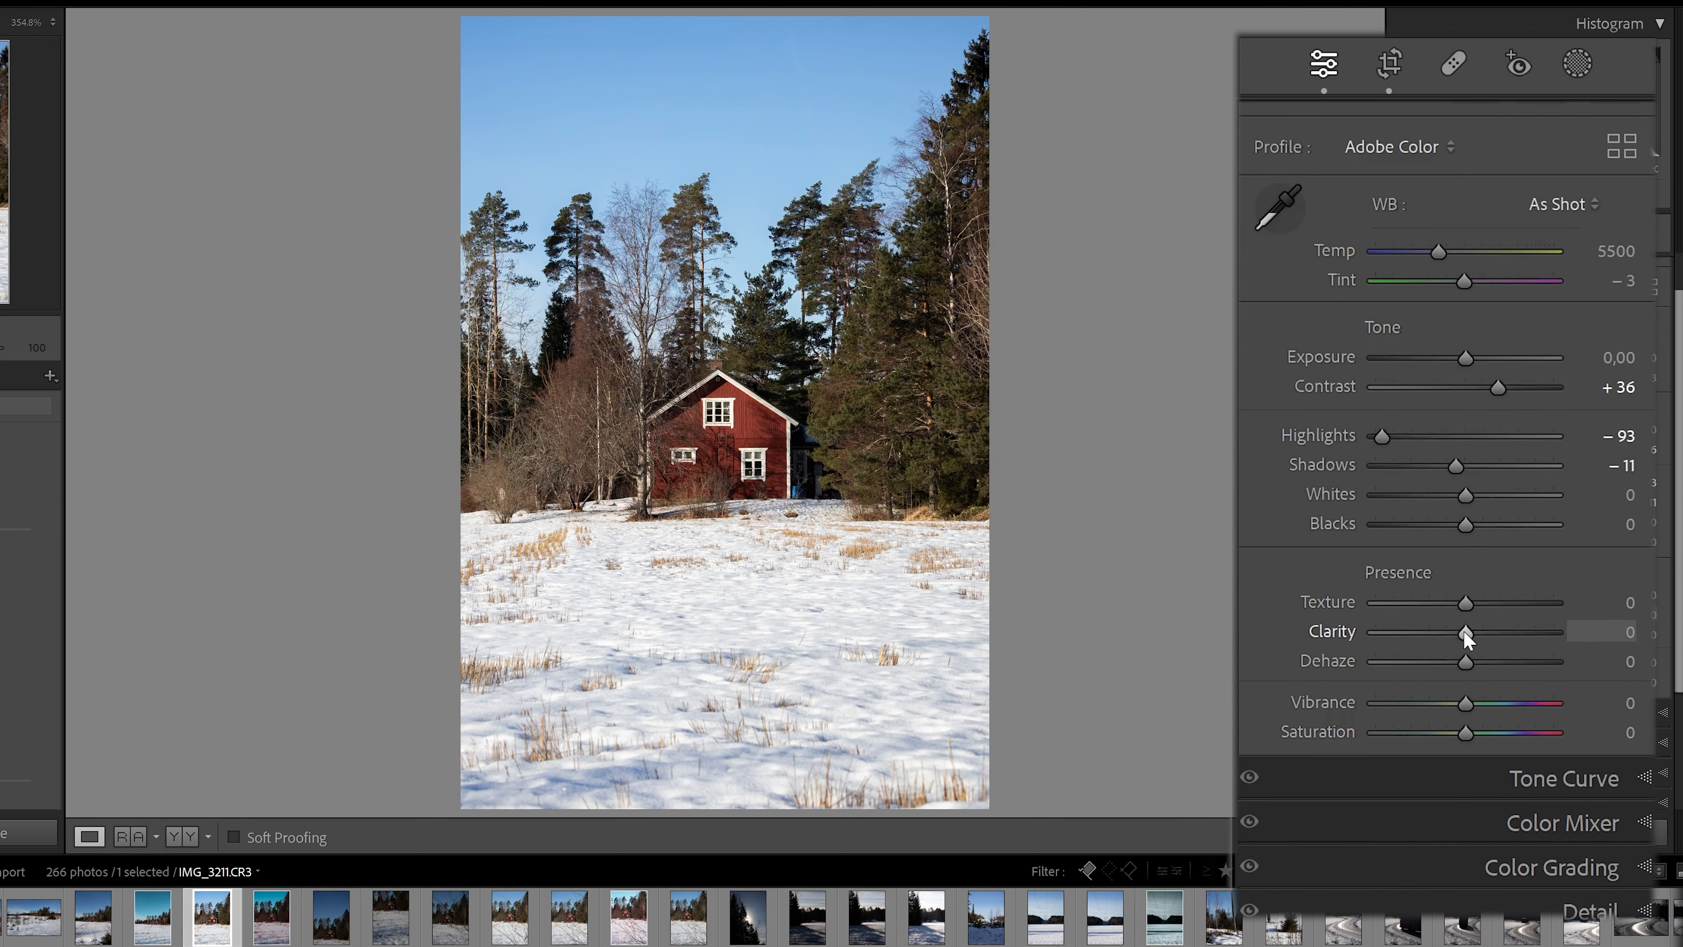
drag(1464, 630, 1474, 664)
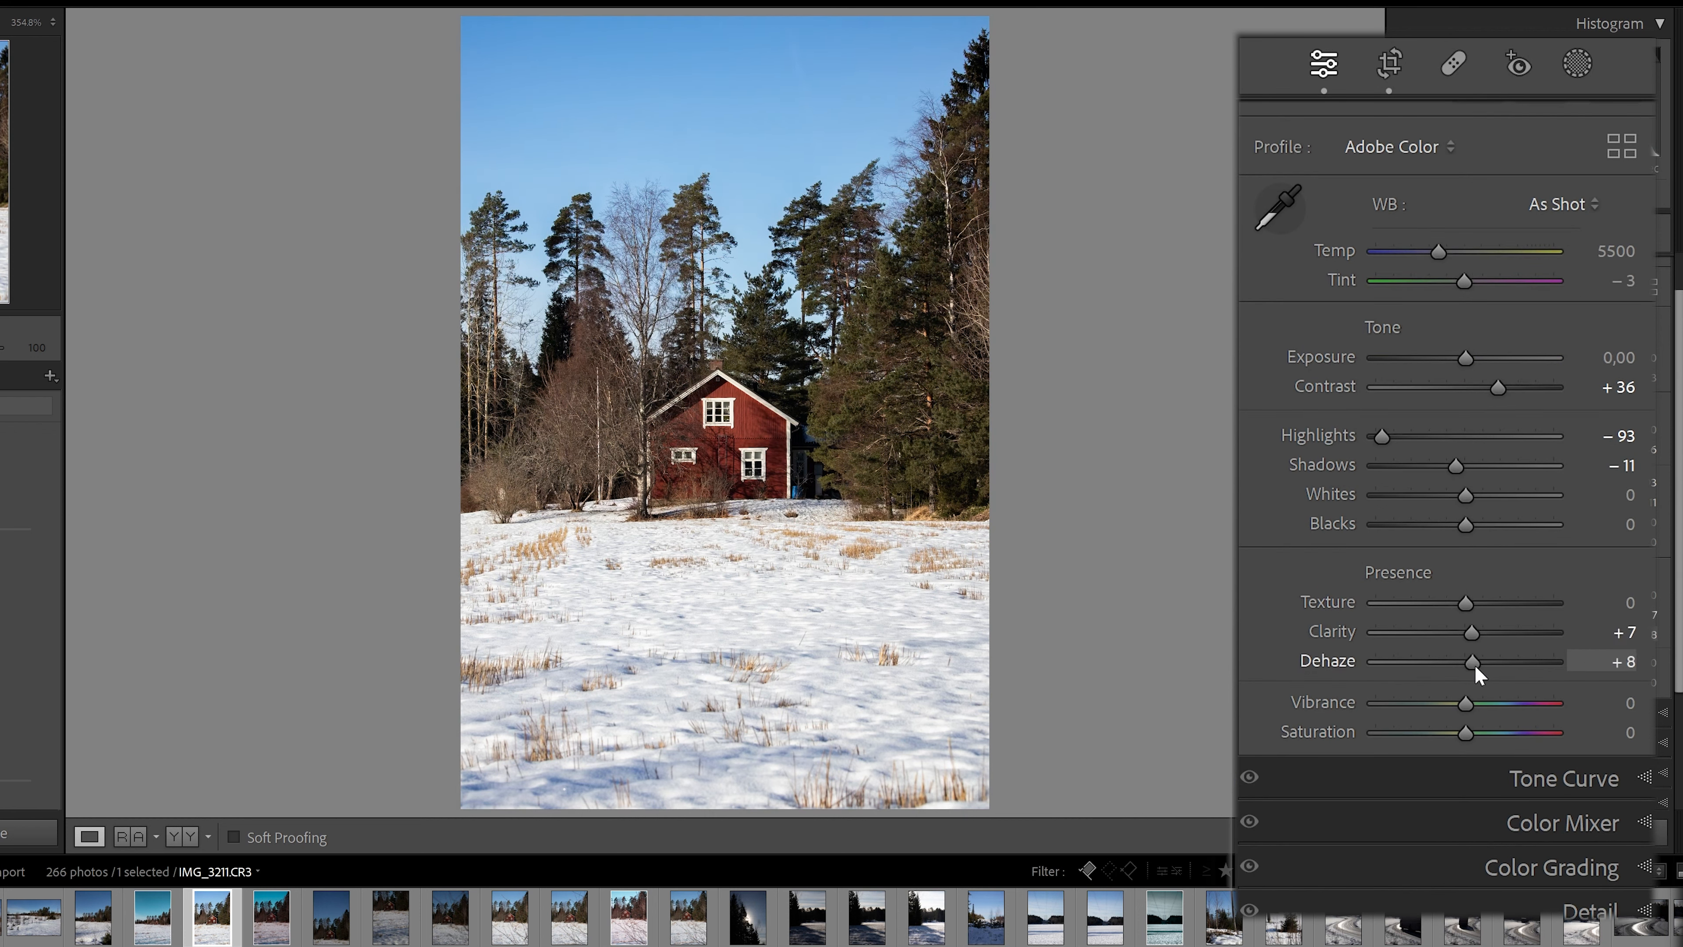
scroll(1403, 544, down, 4)
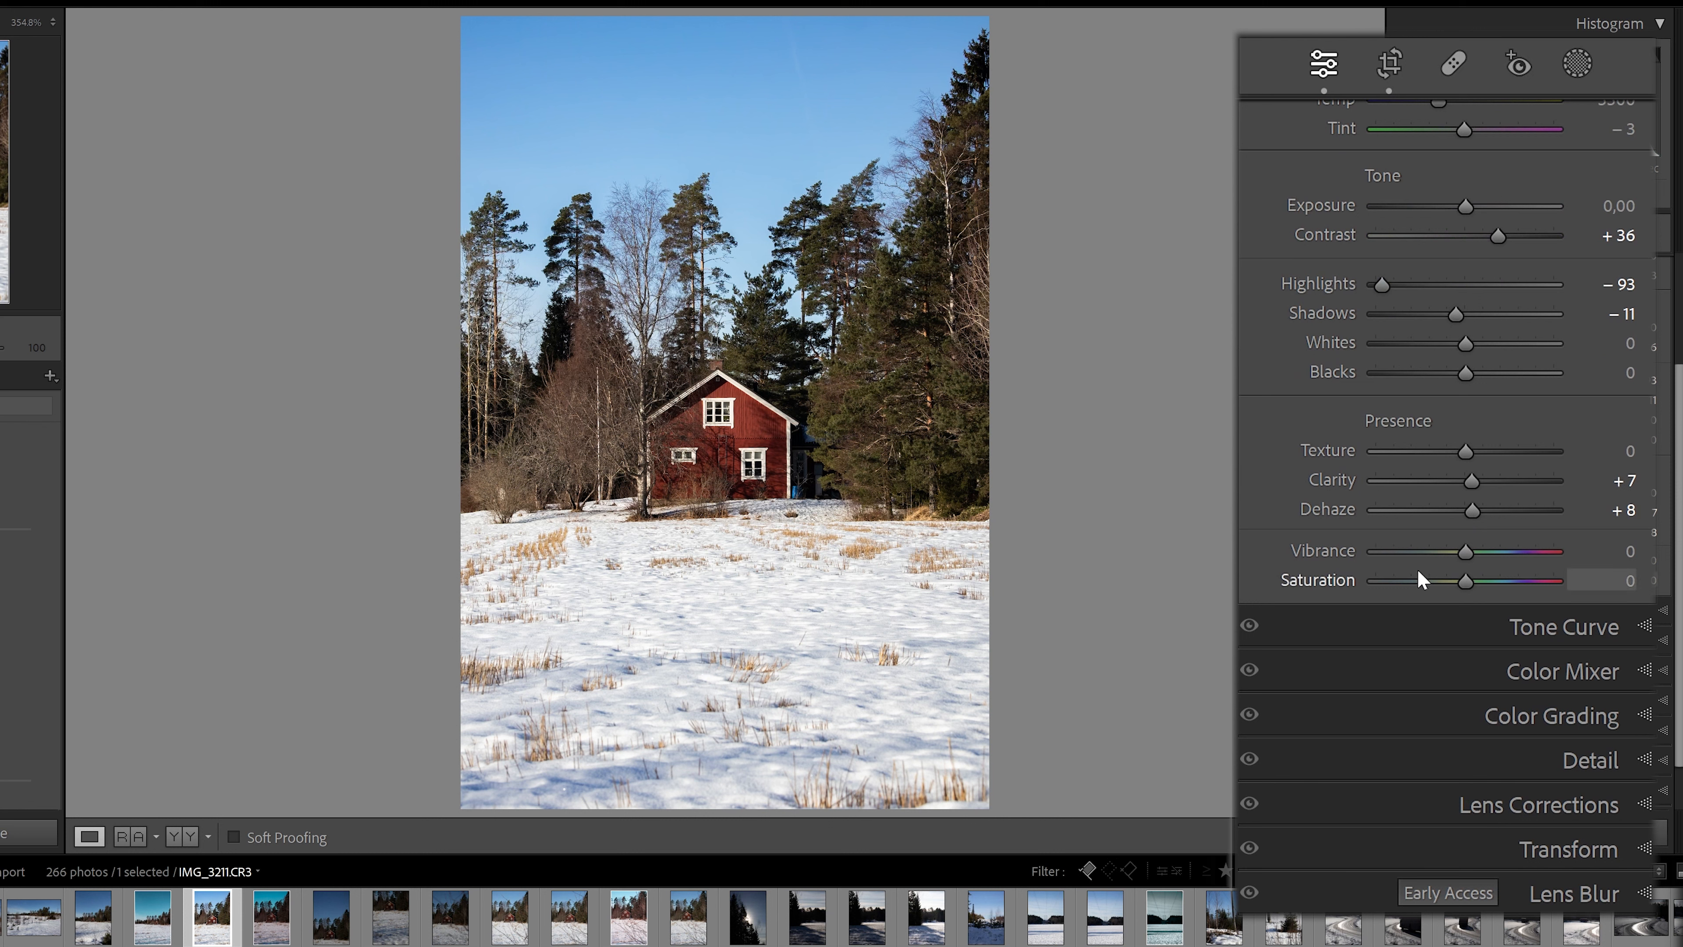
drag(1465, 551, 1480, 552)
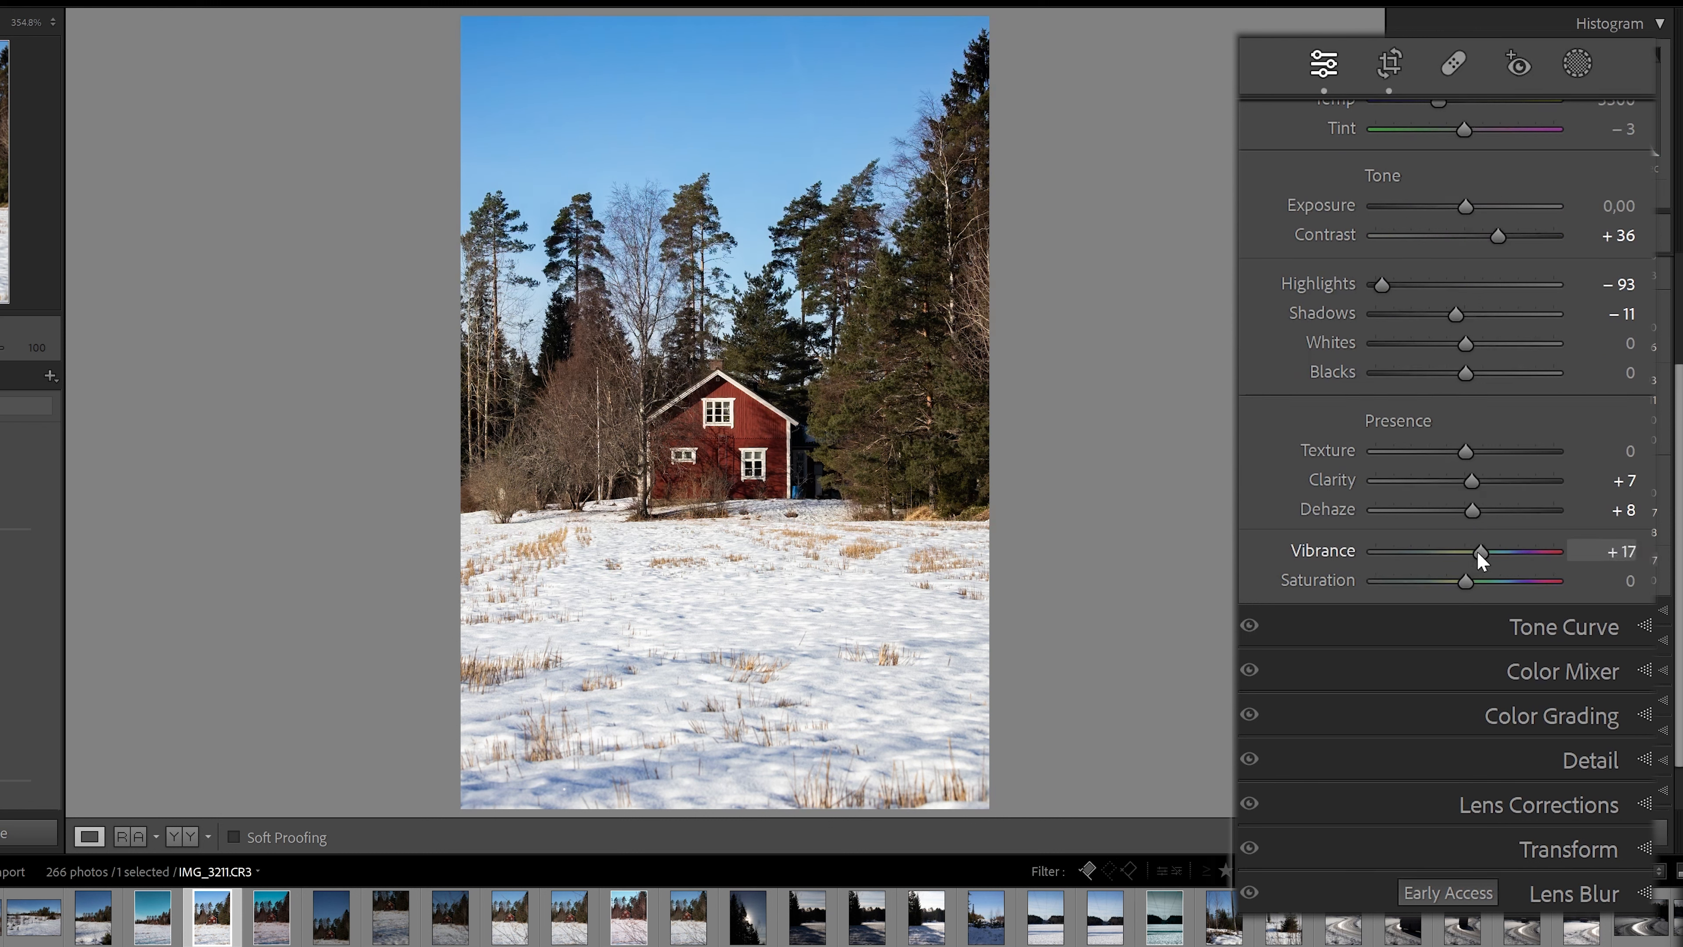
click(1371, 624)
scroll(1365, 573, up, 1)
scroll(1365, 571, down, 2)
scroll(1365, 571, up, 3)
scroll(1469, 556, down, 2)
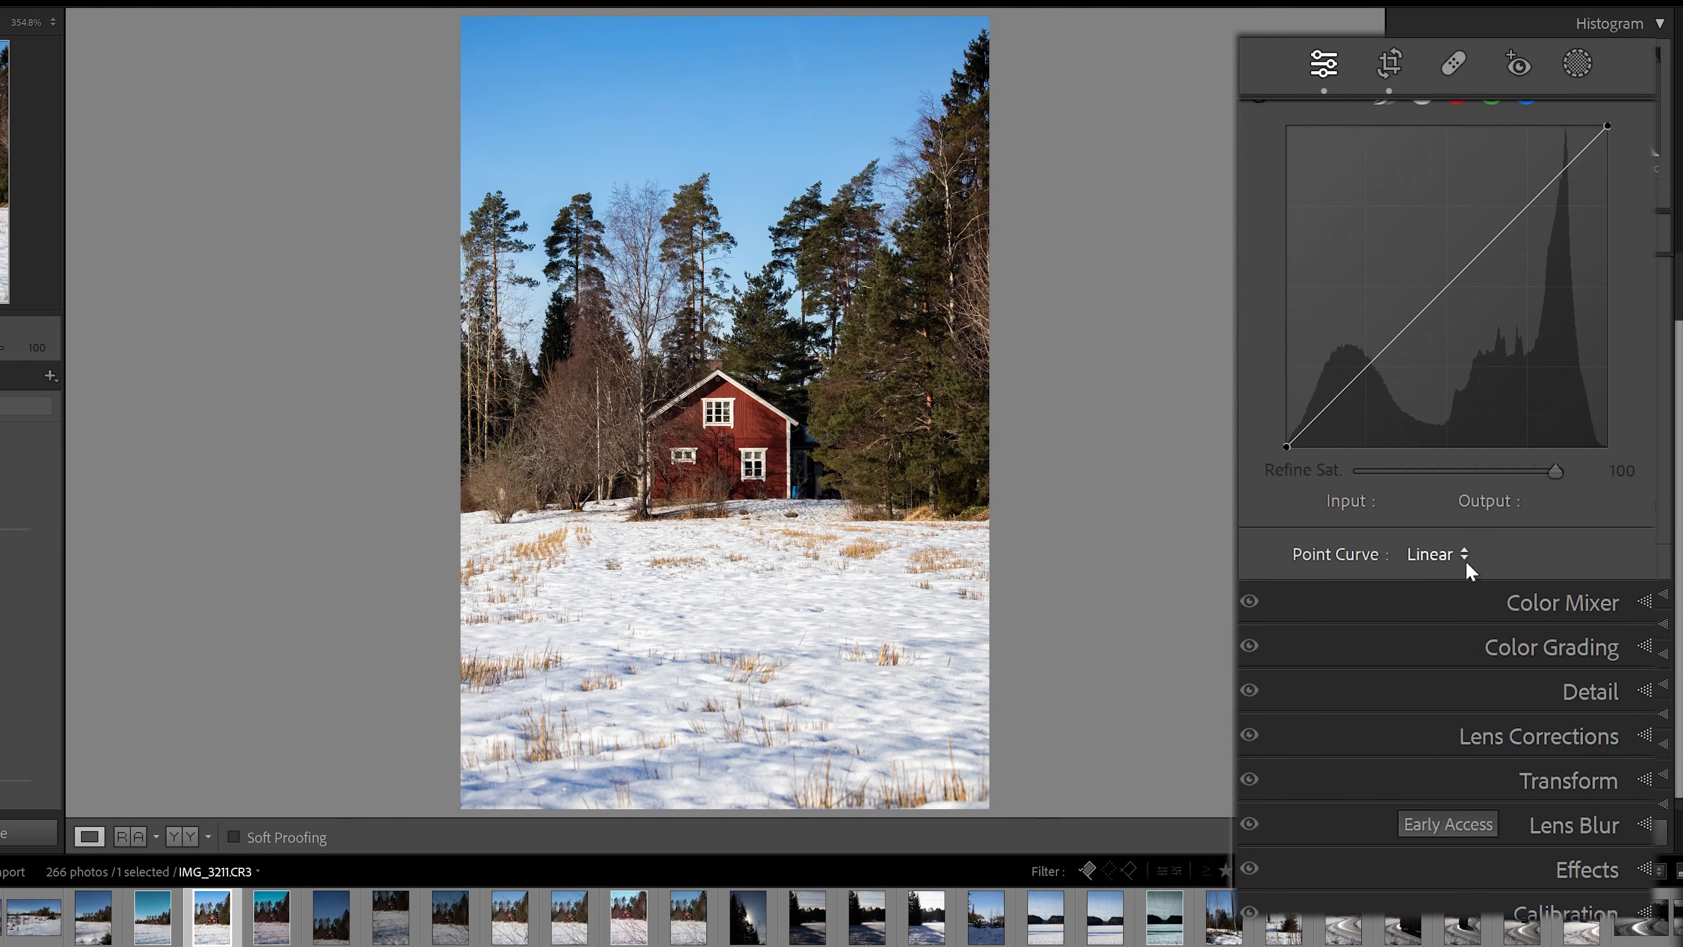
- Set the HSL saturation of all eight colors, from Red through Magenta, to −100 in the Color Mixer
click(1438, 602)
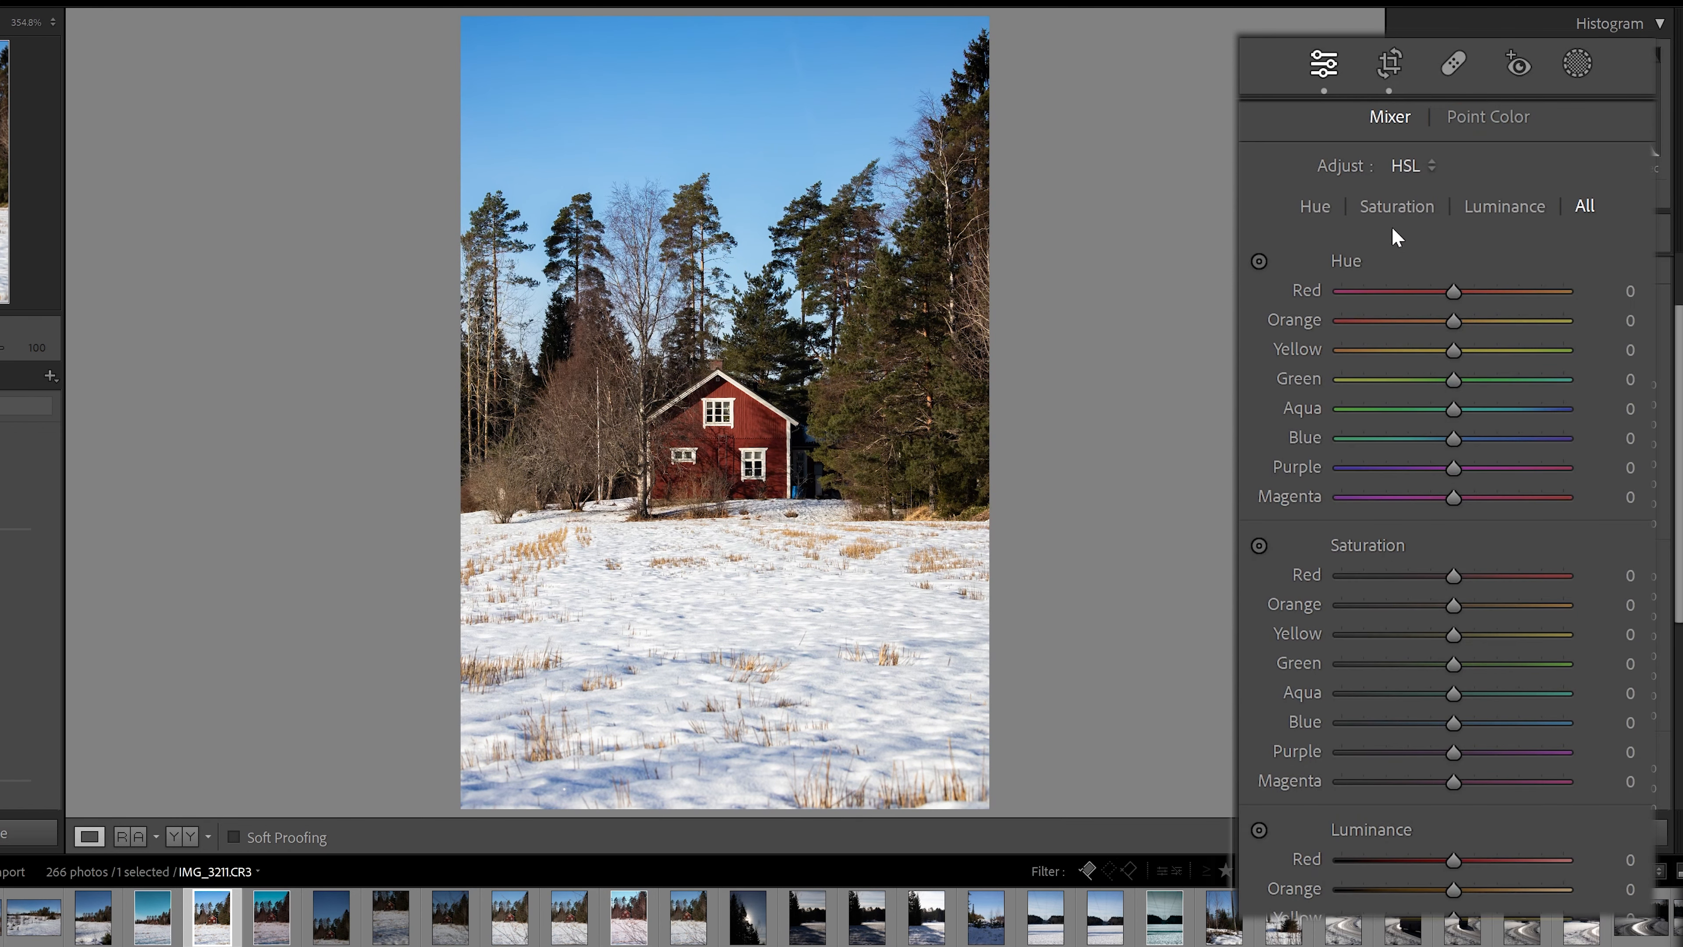
click(1379, 207)
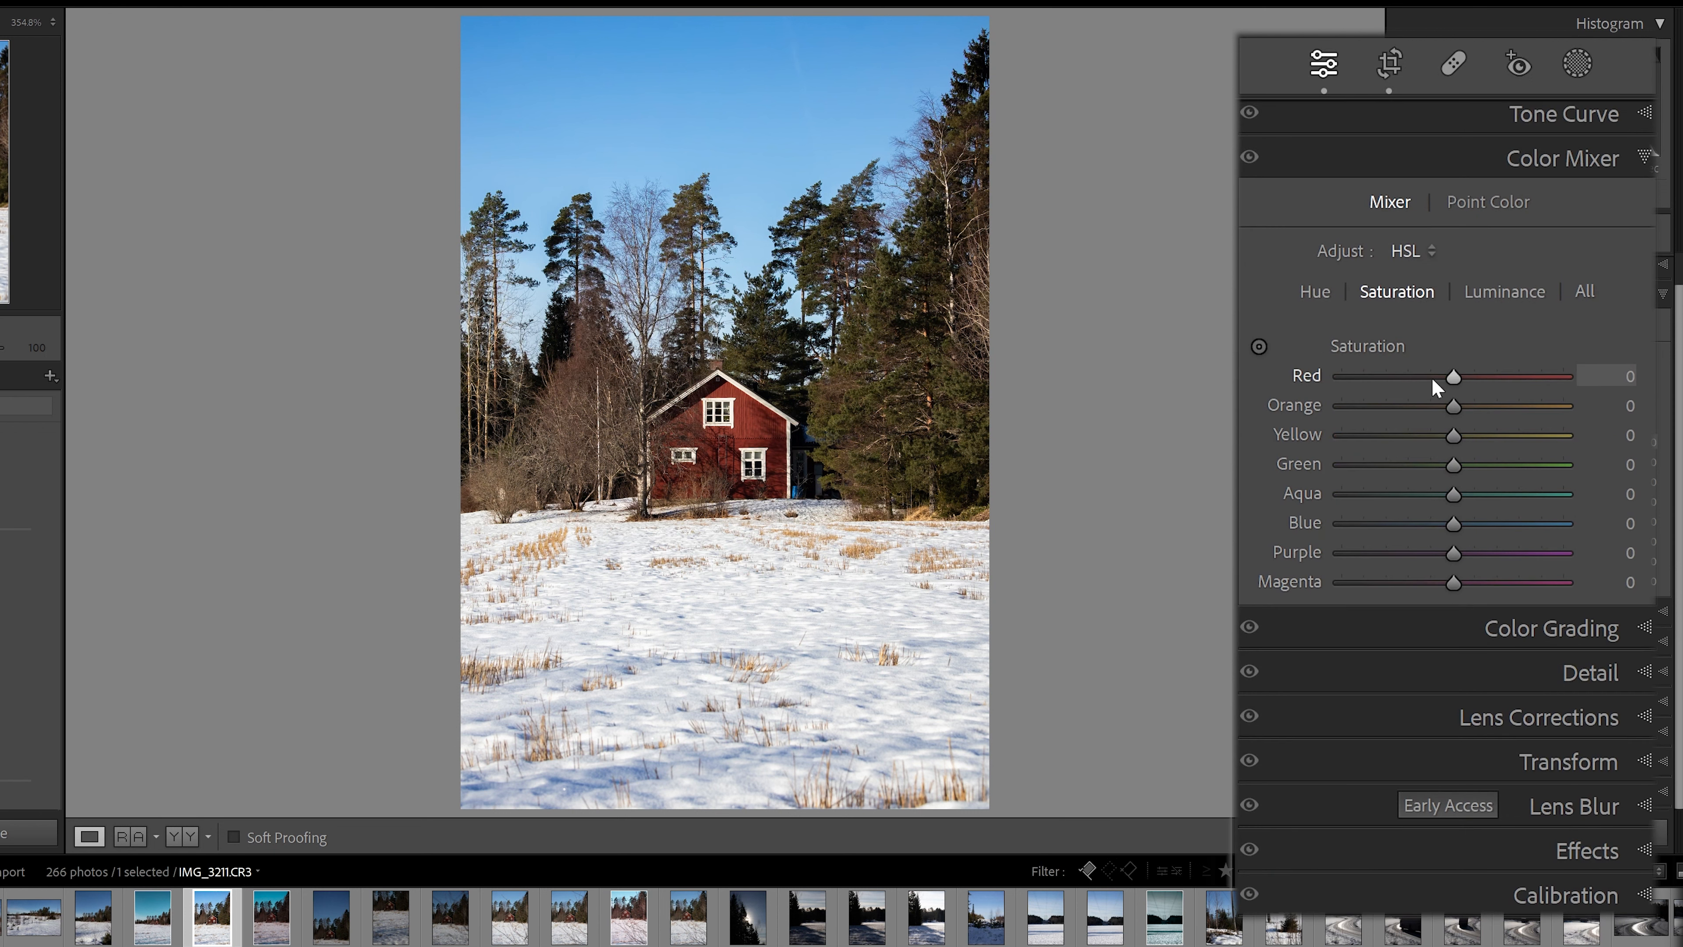
drag(1455, 376, 1233, 388)
drag(1453, 405, 1246, 407)
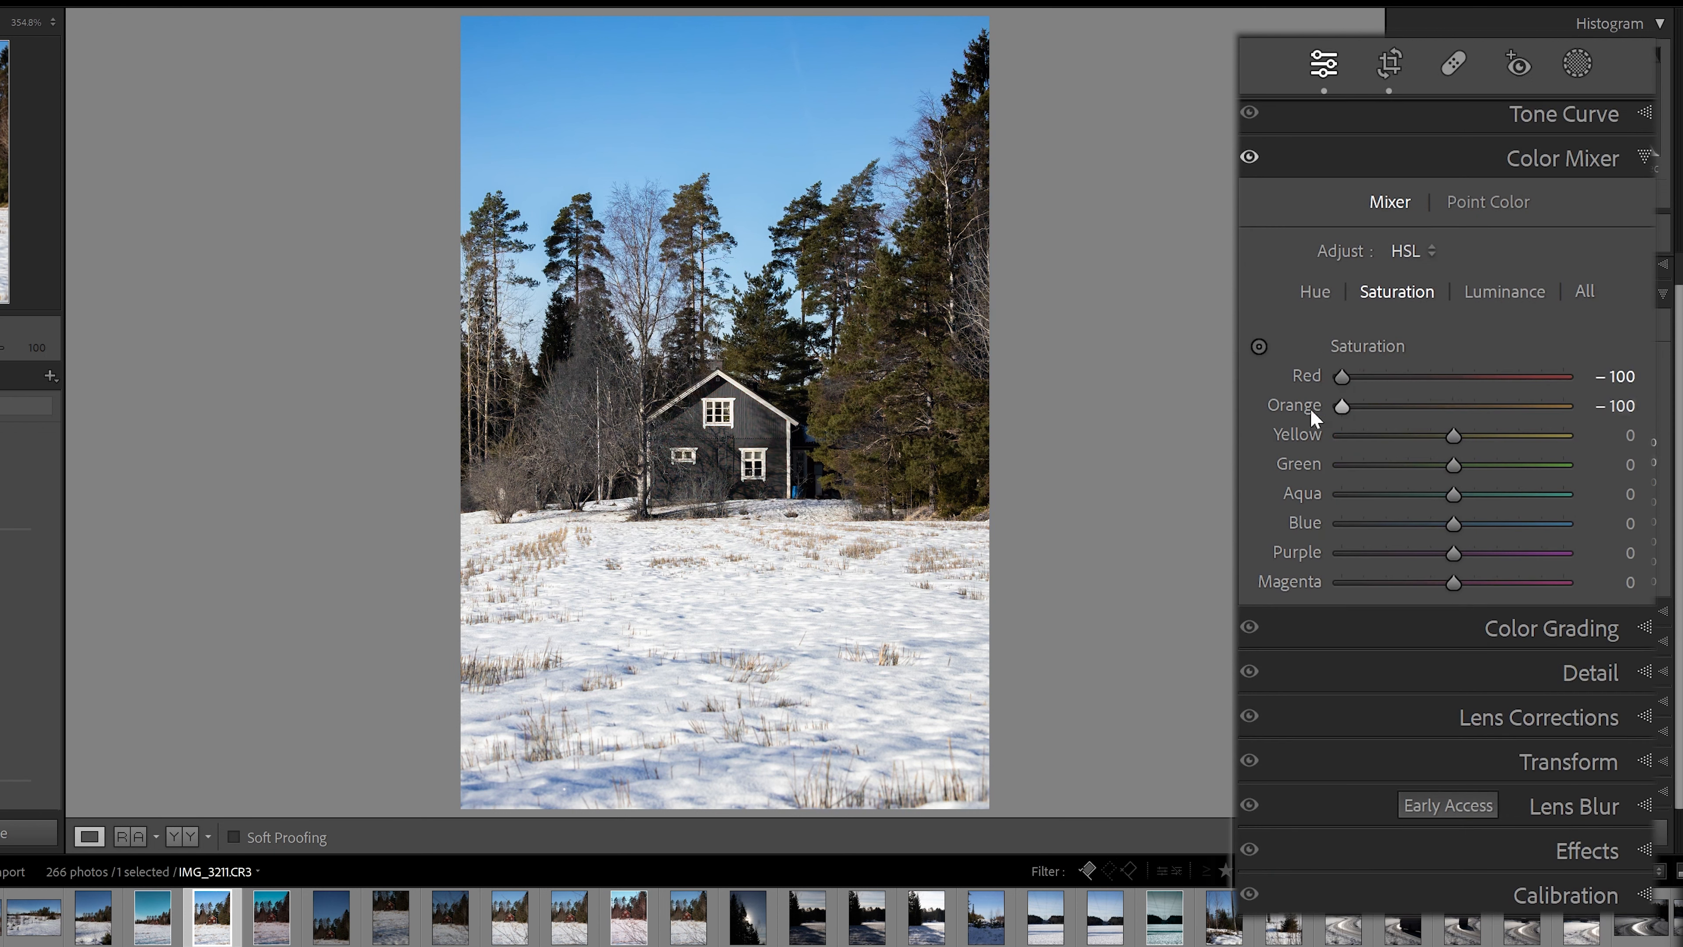
drag(1453, 434, 1246, 438)
drag(1425, 465, 1306, 467)
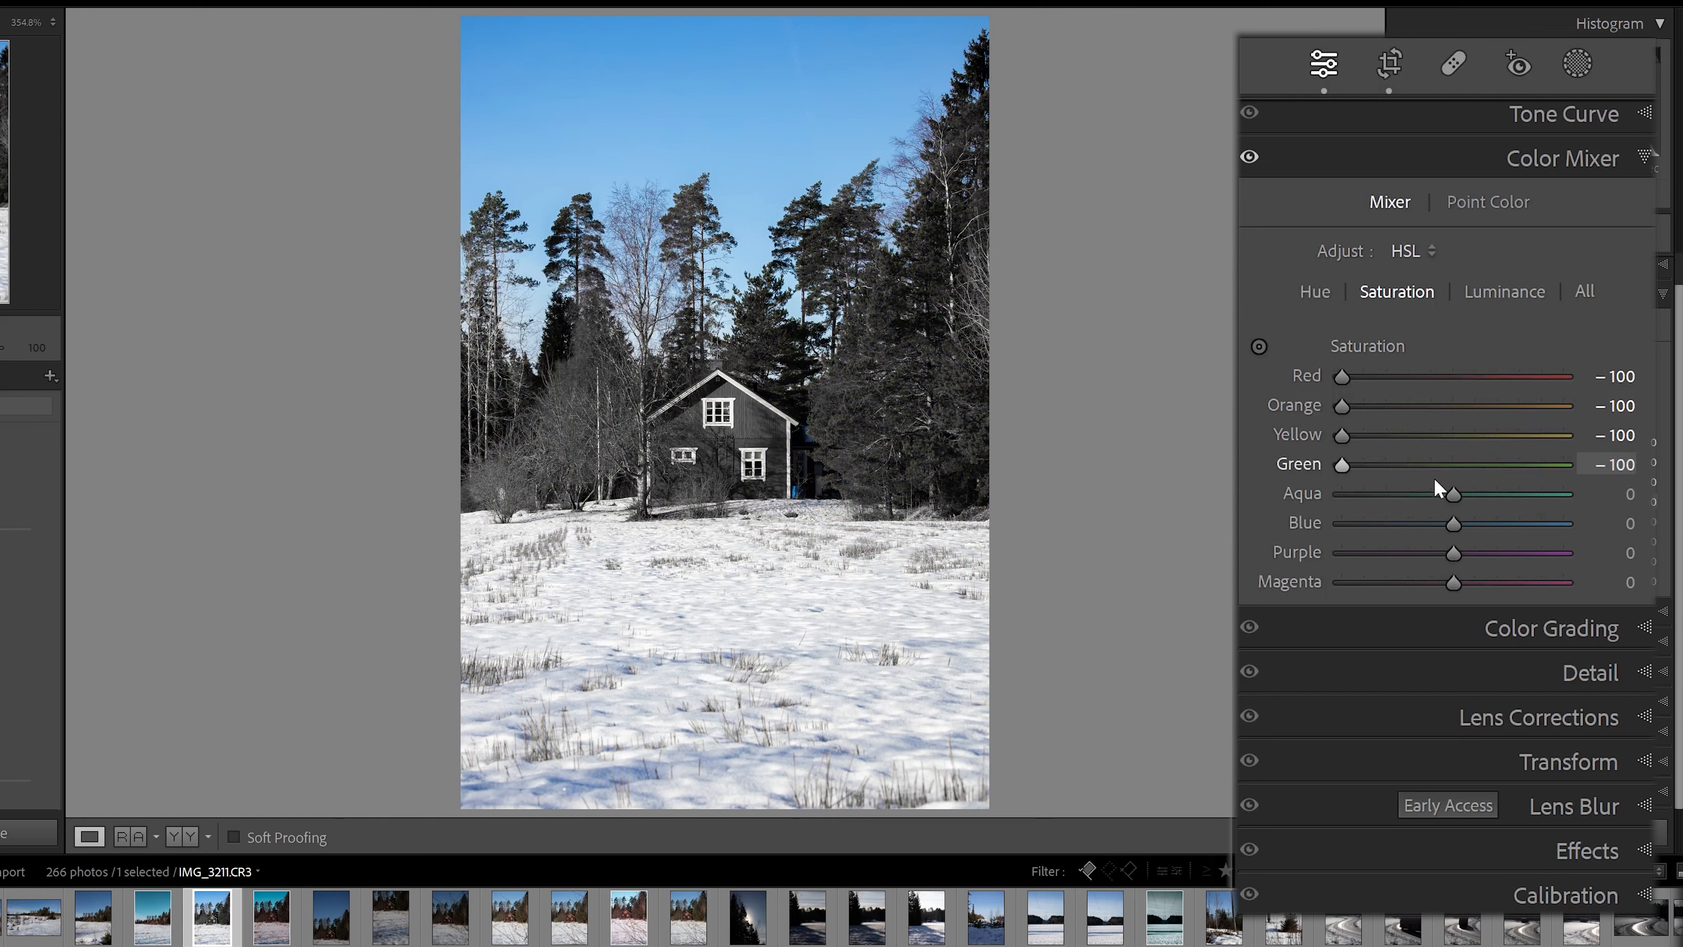
drag(1436, 491, 1319, 496)
drag(1453, 524, 1319, 527)
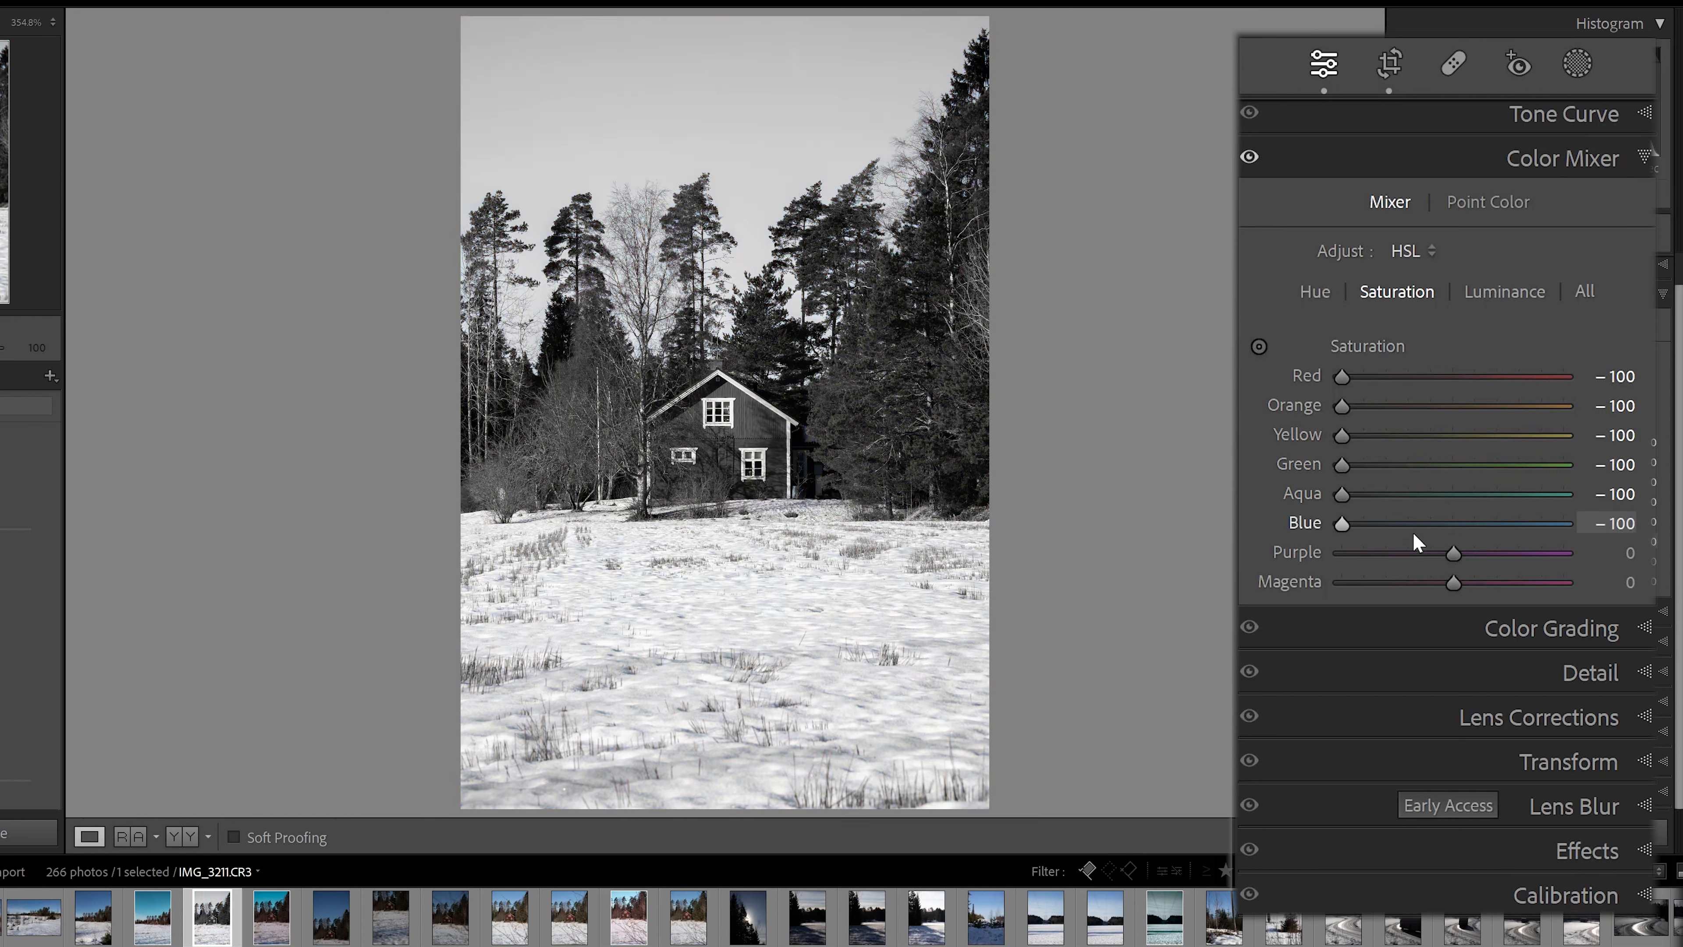
drag(1453, 554, 1319, 556)
drag(1451, 583, 1318, 583)
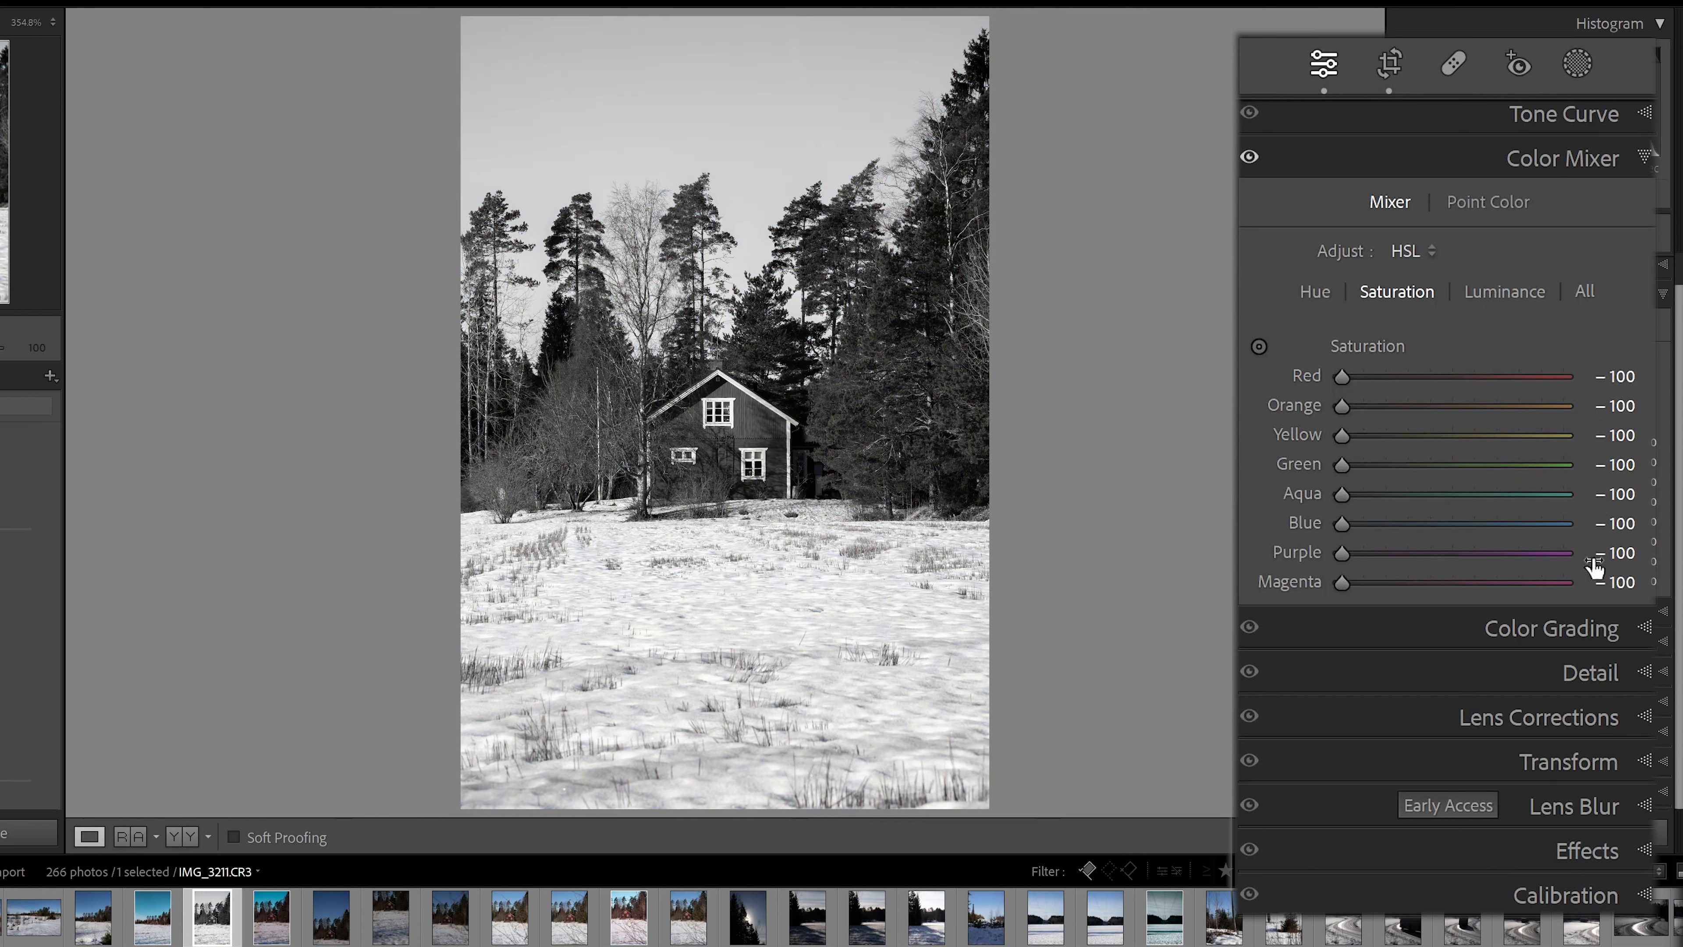
- Try raising the saturation of individual colors one at a time, returning each to −100
mouse_move(1342, 376)
mouse_down()
mouse_move(1427, 375)
mouse_move(1332, 378)
mouse_up()
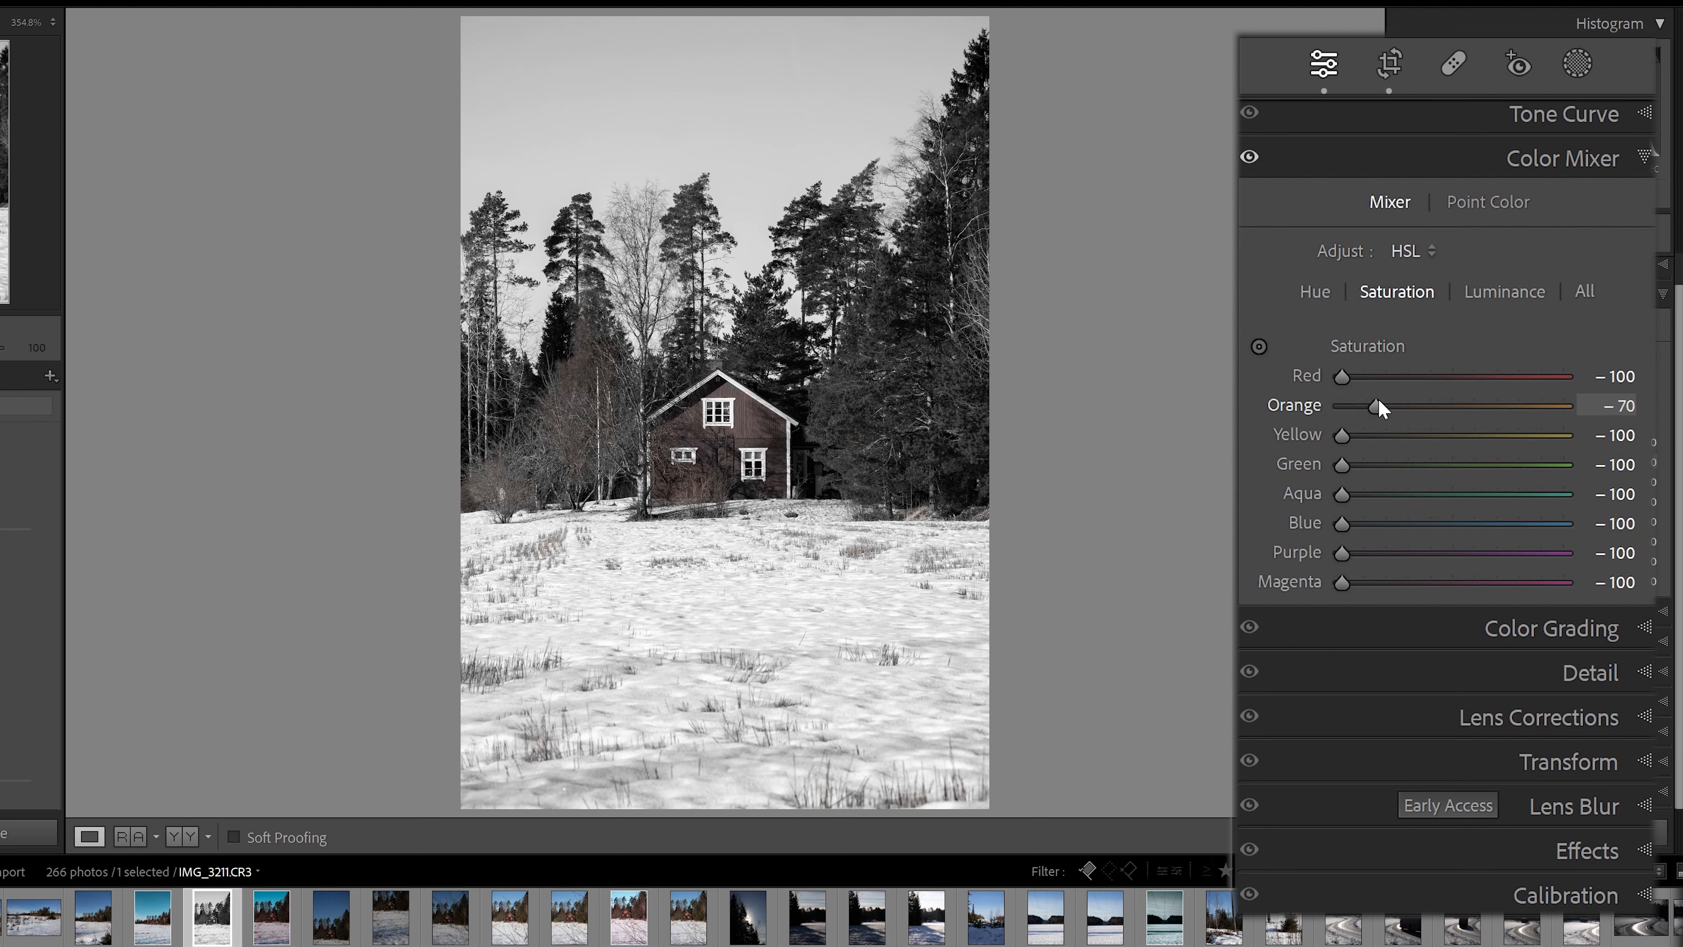
drag(1458, 402, 1333, 410)
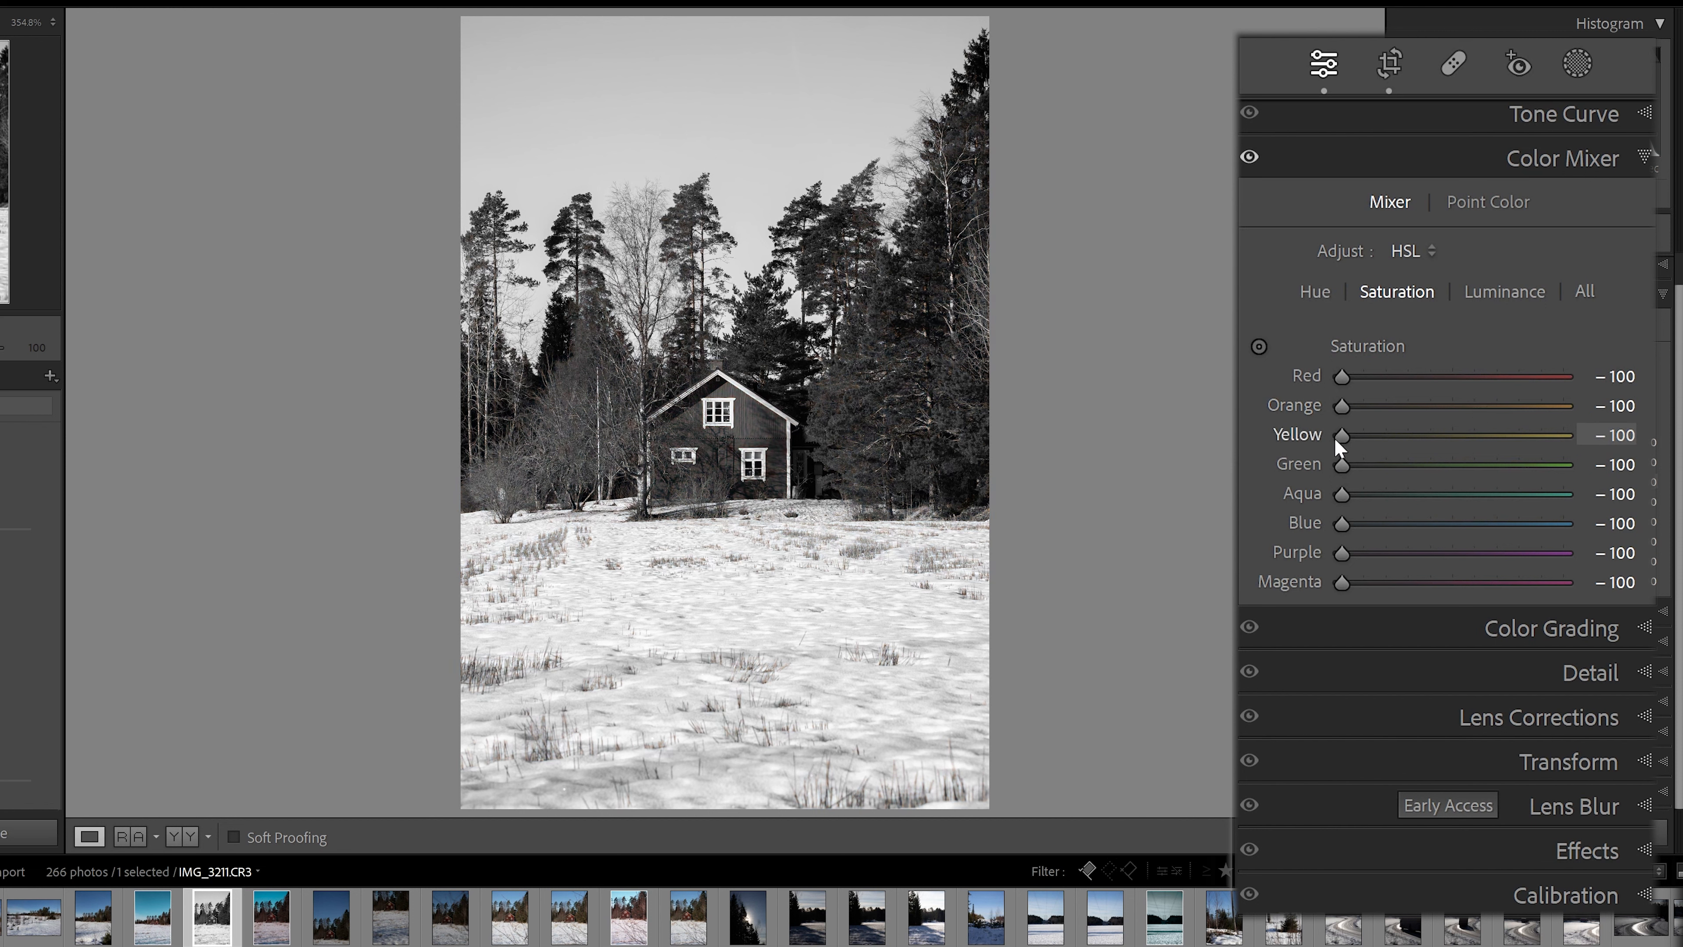
drag(1462, 437, 1334, 438)
drag(1465, 470, 1343, 494)
mouse_move(1476, 498)
mouse_down()
mouse_move(1333, 498)
mouse_move(1483, 526)
mouse_up()
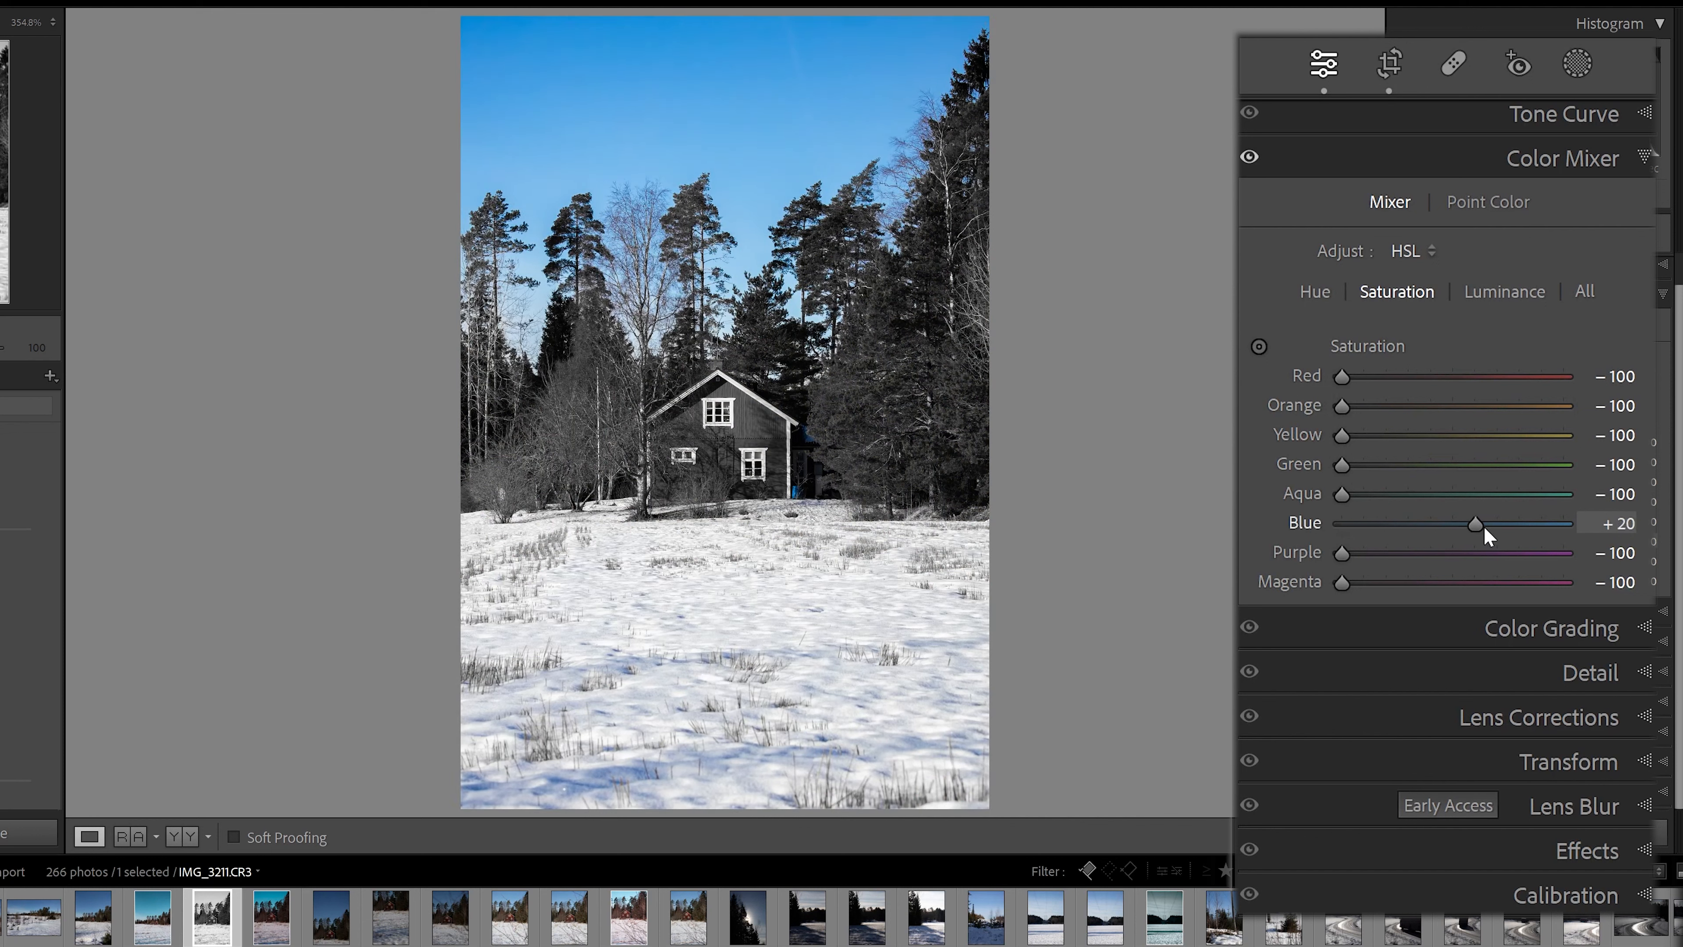
drag(1483, 526, 1531, 592)
- Set the Red saturation to +54 and raise the Orange saturation to bring back the house's color
drag(1342, 377, 1509, 378)
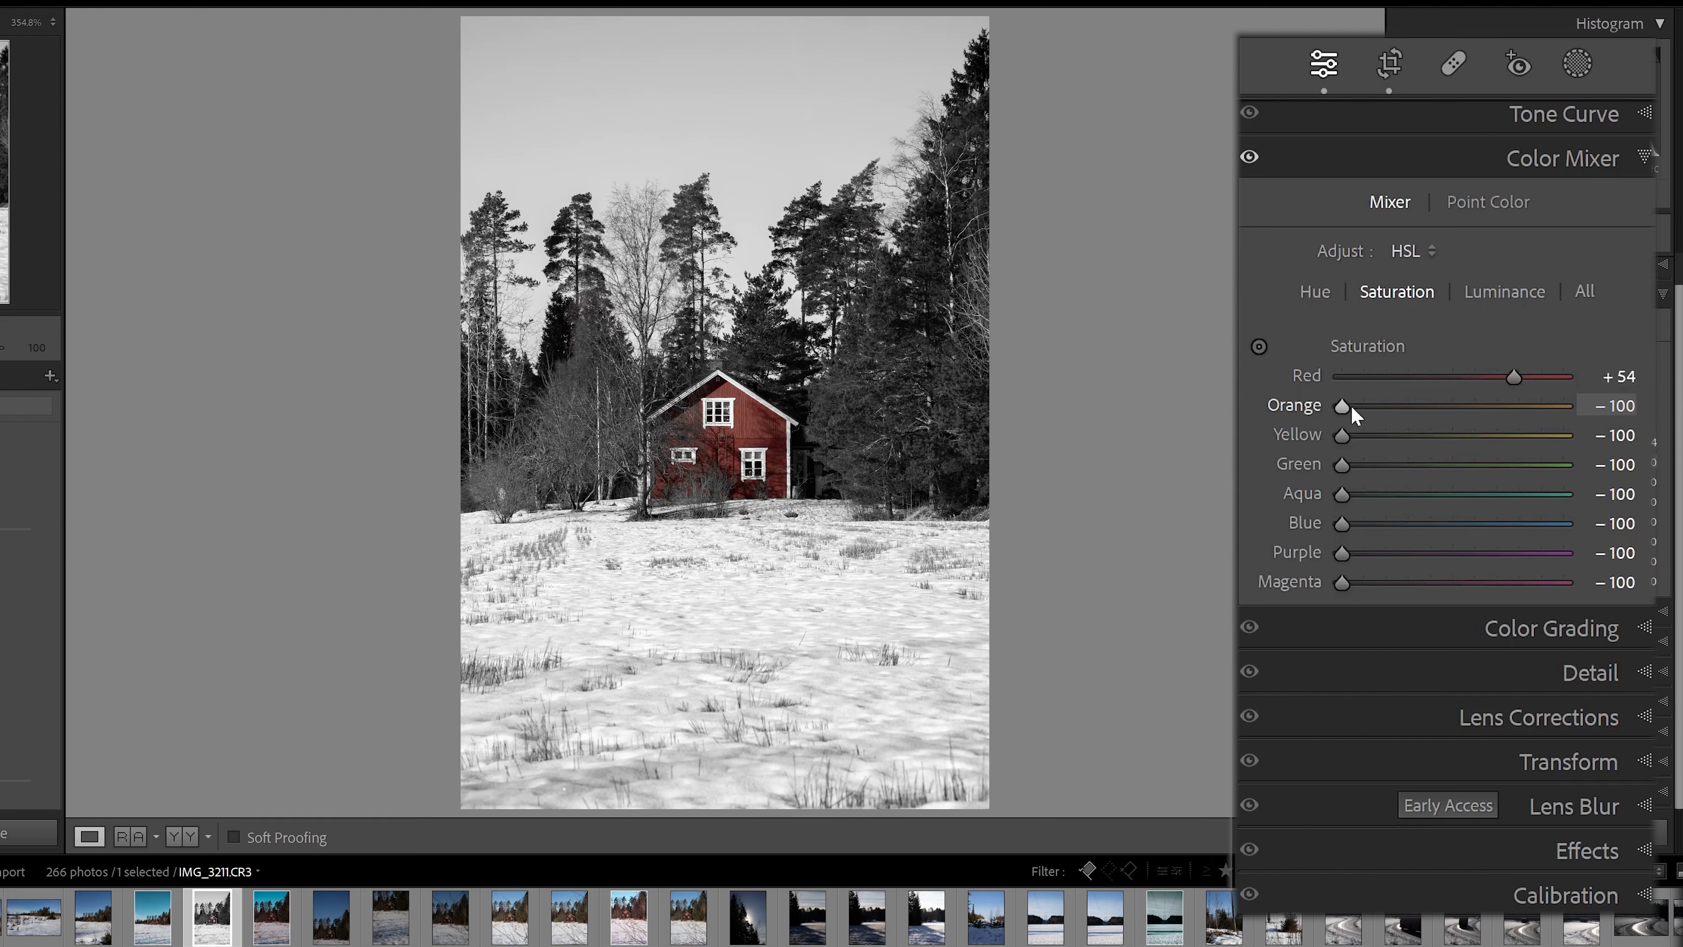
drag(1351, 405, 1396, 405)
drag(1396, 405, 1518, 438)
- Try a Yellow luminance shift of +52 and undo it
click(1503, 292)
key(ctrl+z)
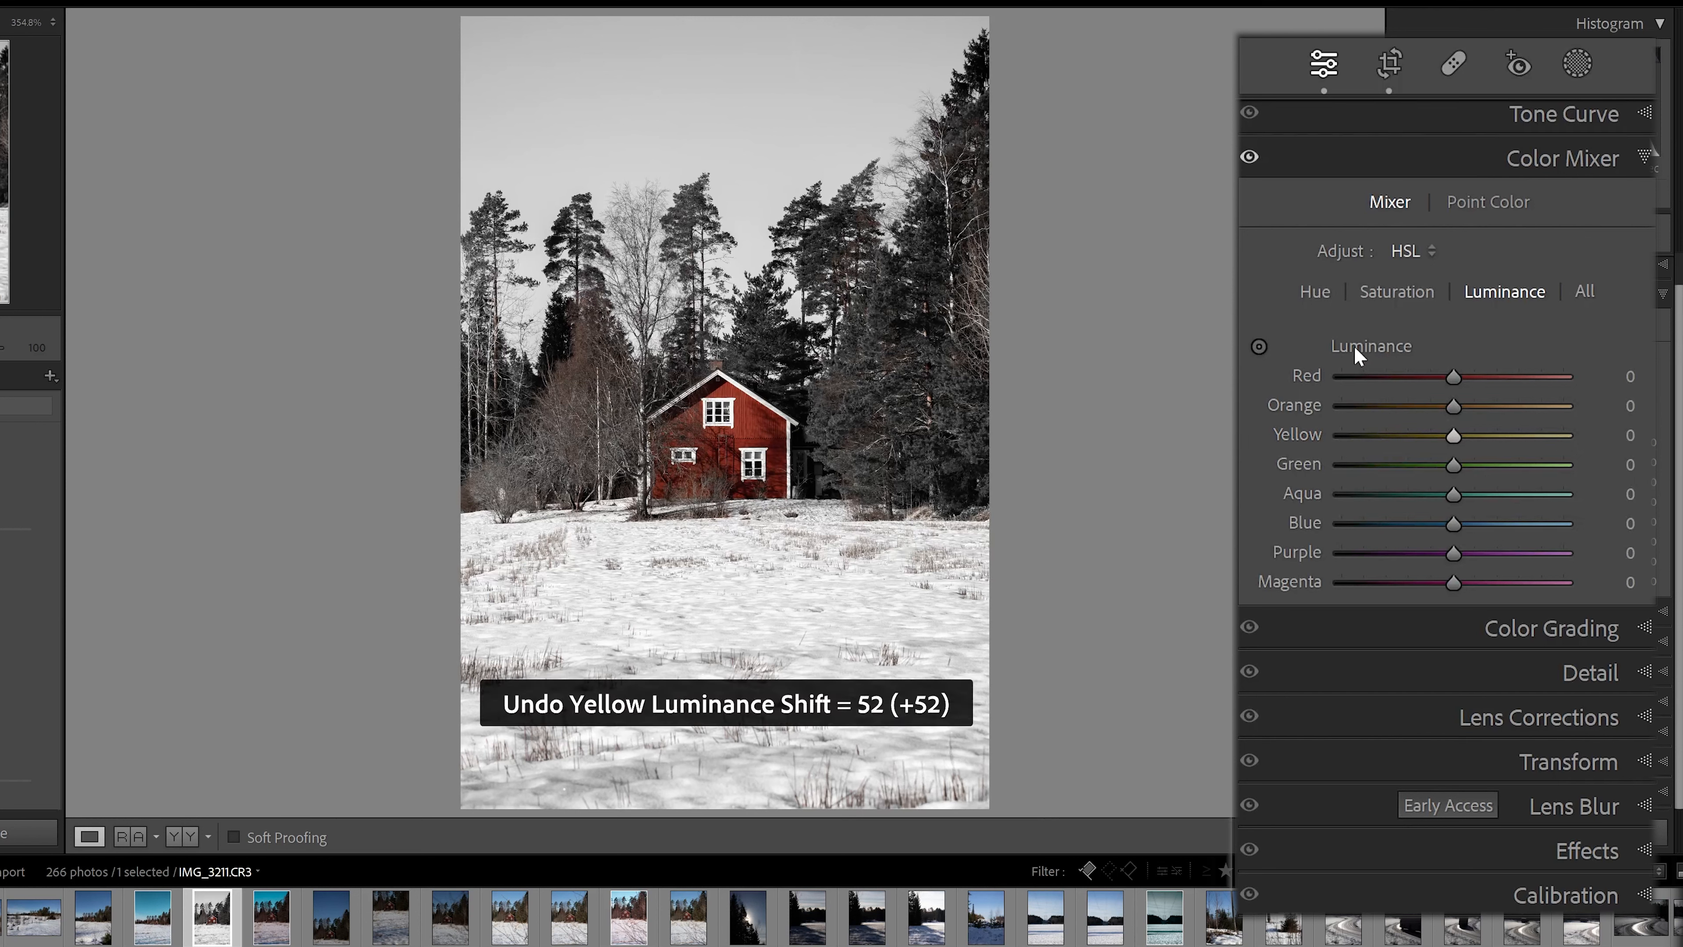
- Shift the Red hue toward magenta for a deeper red house, undoing the last two hue changes
click(1323, 303)
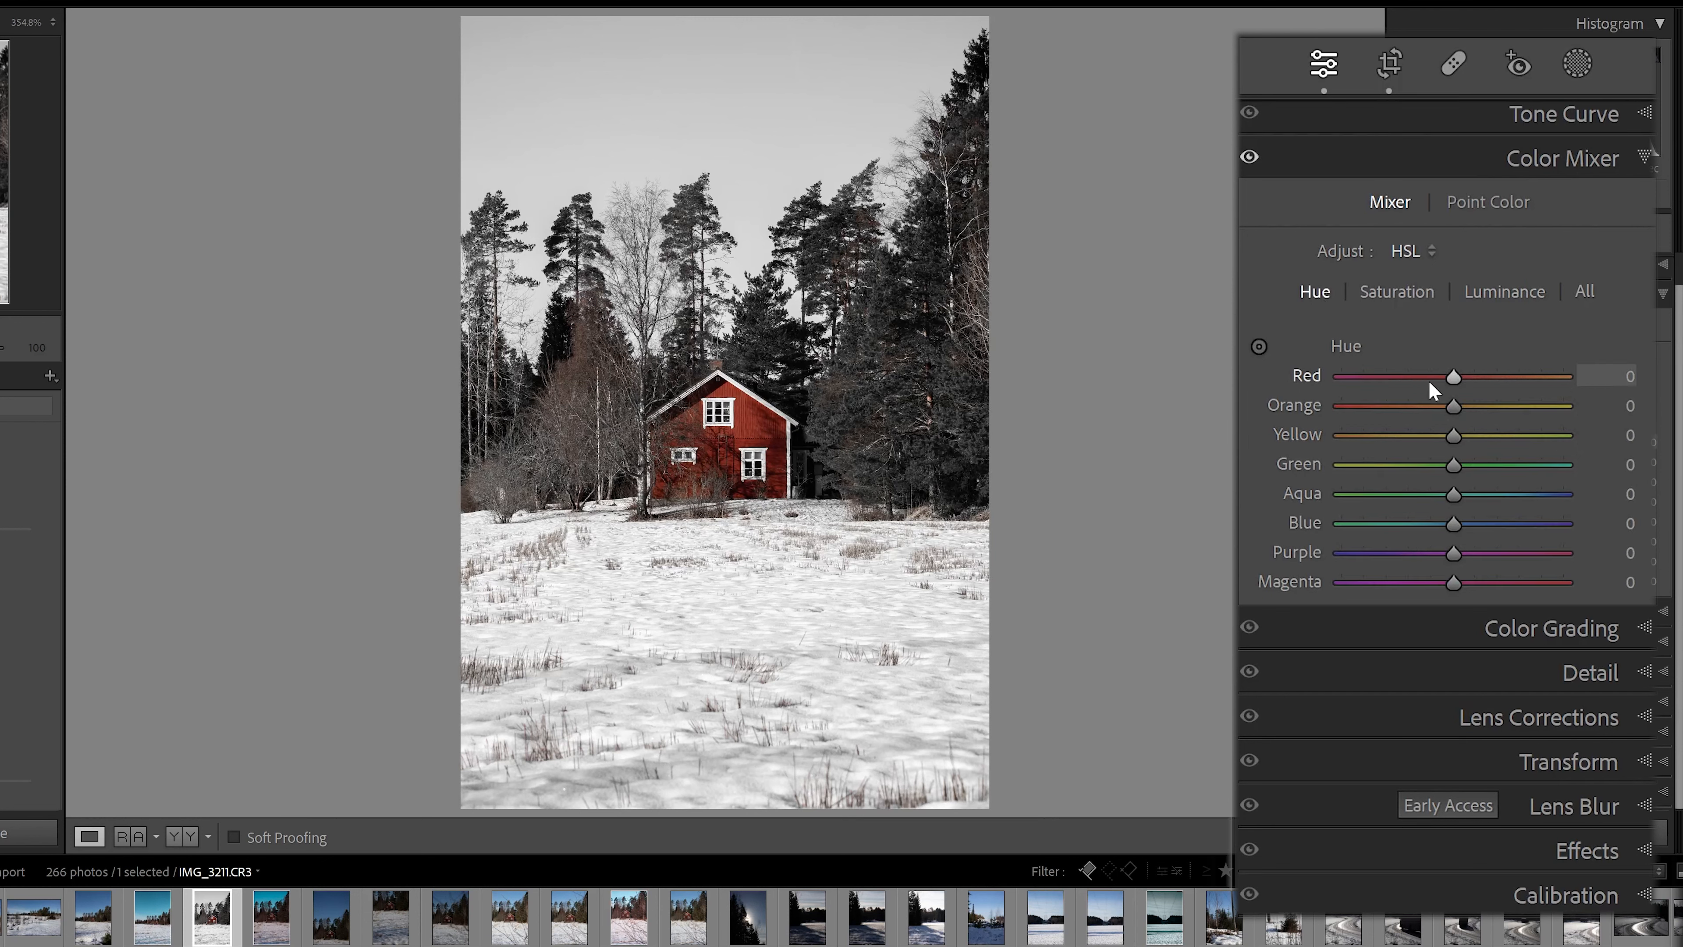
drag(1453, 376, 1449, 412)
key(ctrl+z)
key(ctrl+z)
- Set the Red and Orange luminance to −11 and collapse the Color Mixer settings
click(1504, 291)
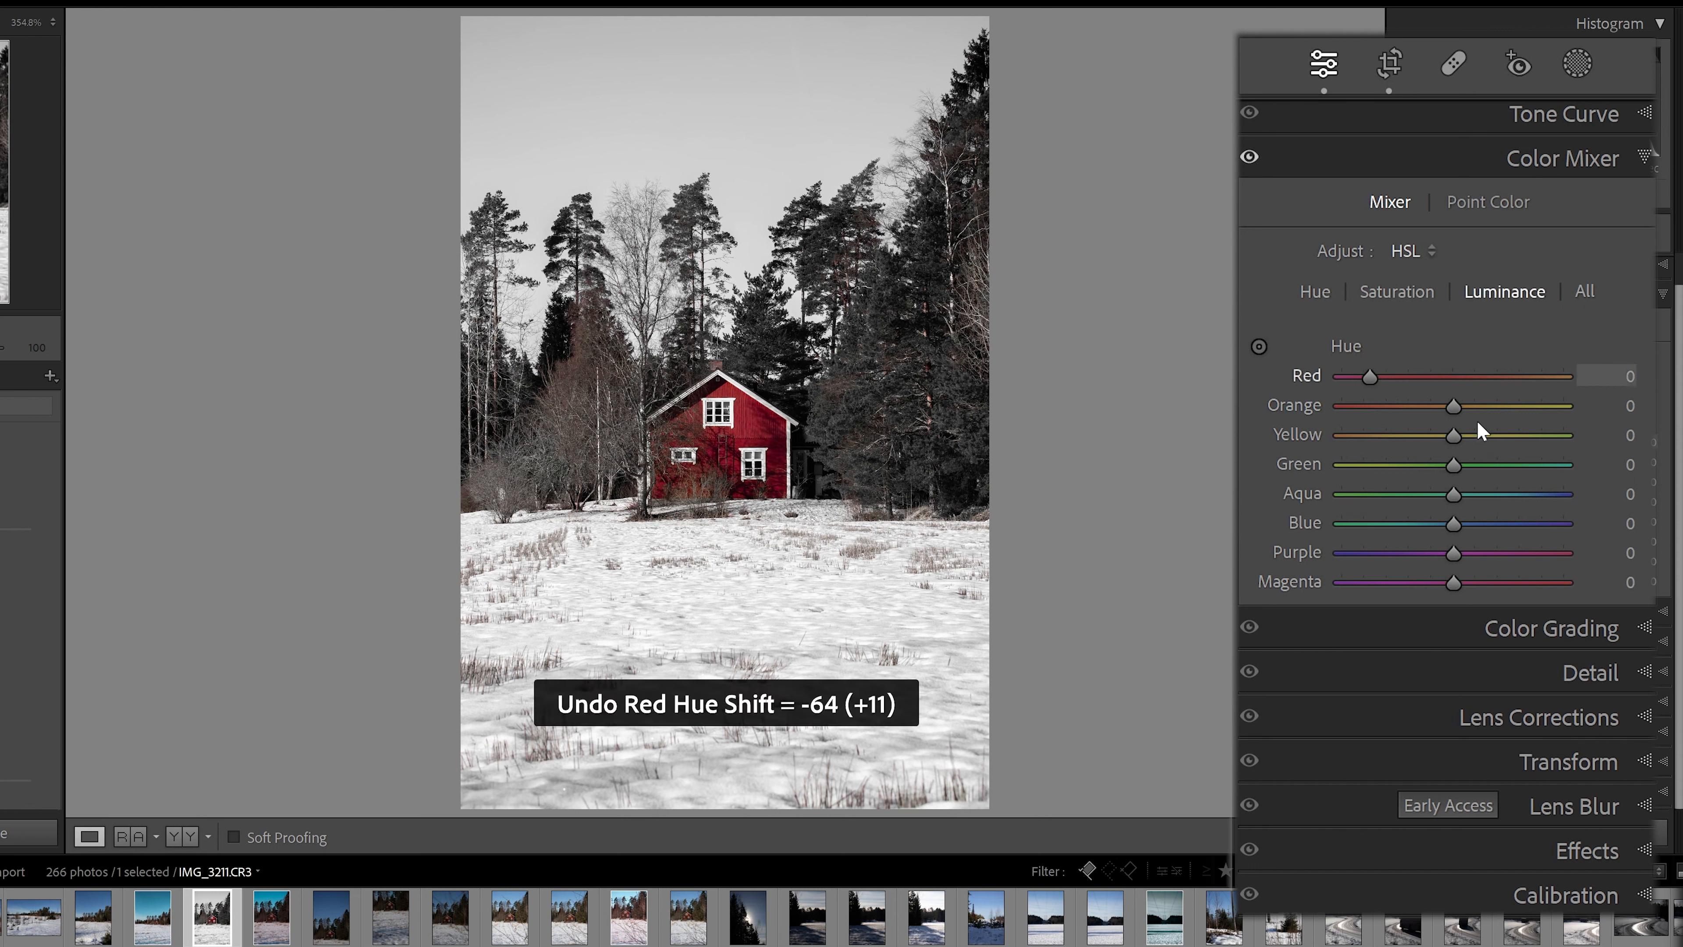
mouse_move(1453, 376)
mouse_down()
mouse_move(1510, 379)
mouse_move(1440, 376)
mouse_move(1423, 412)
mouse_move(1442, 405)
mouse_up()
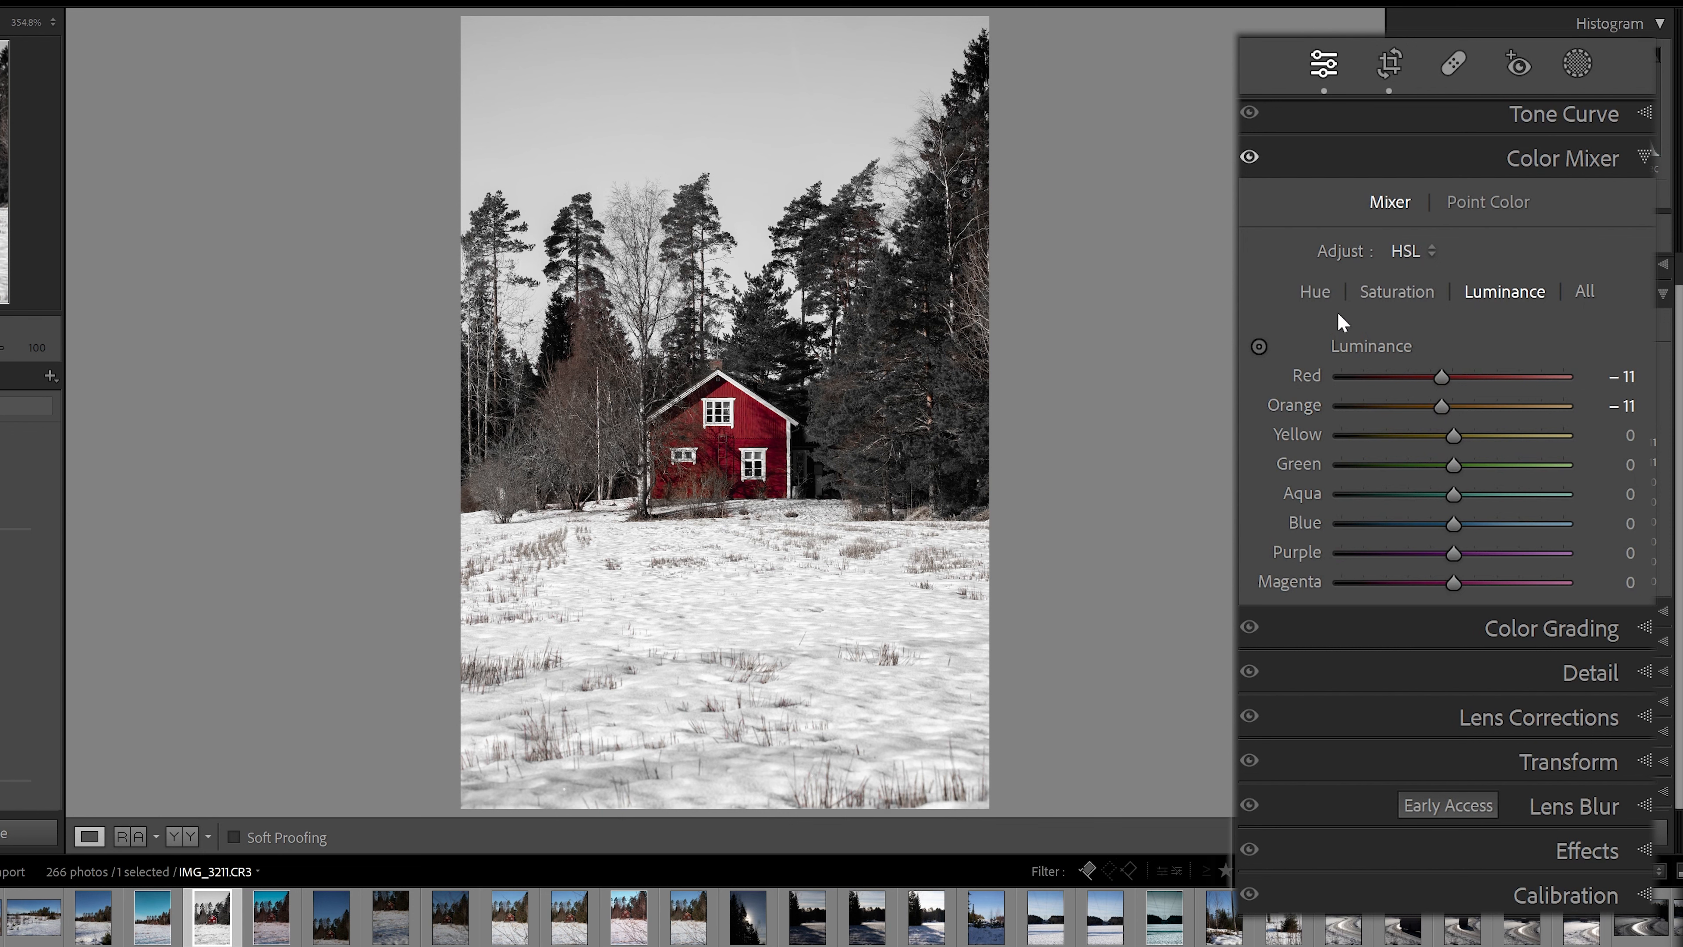
scroll(1535, 221, up, 1)
click(1550, 159)
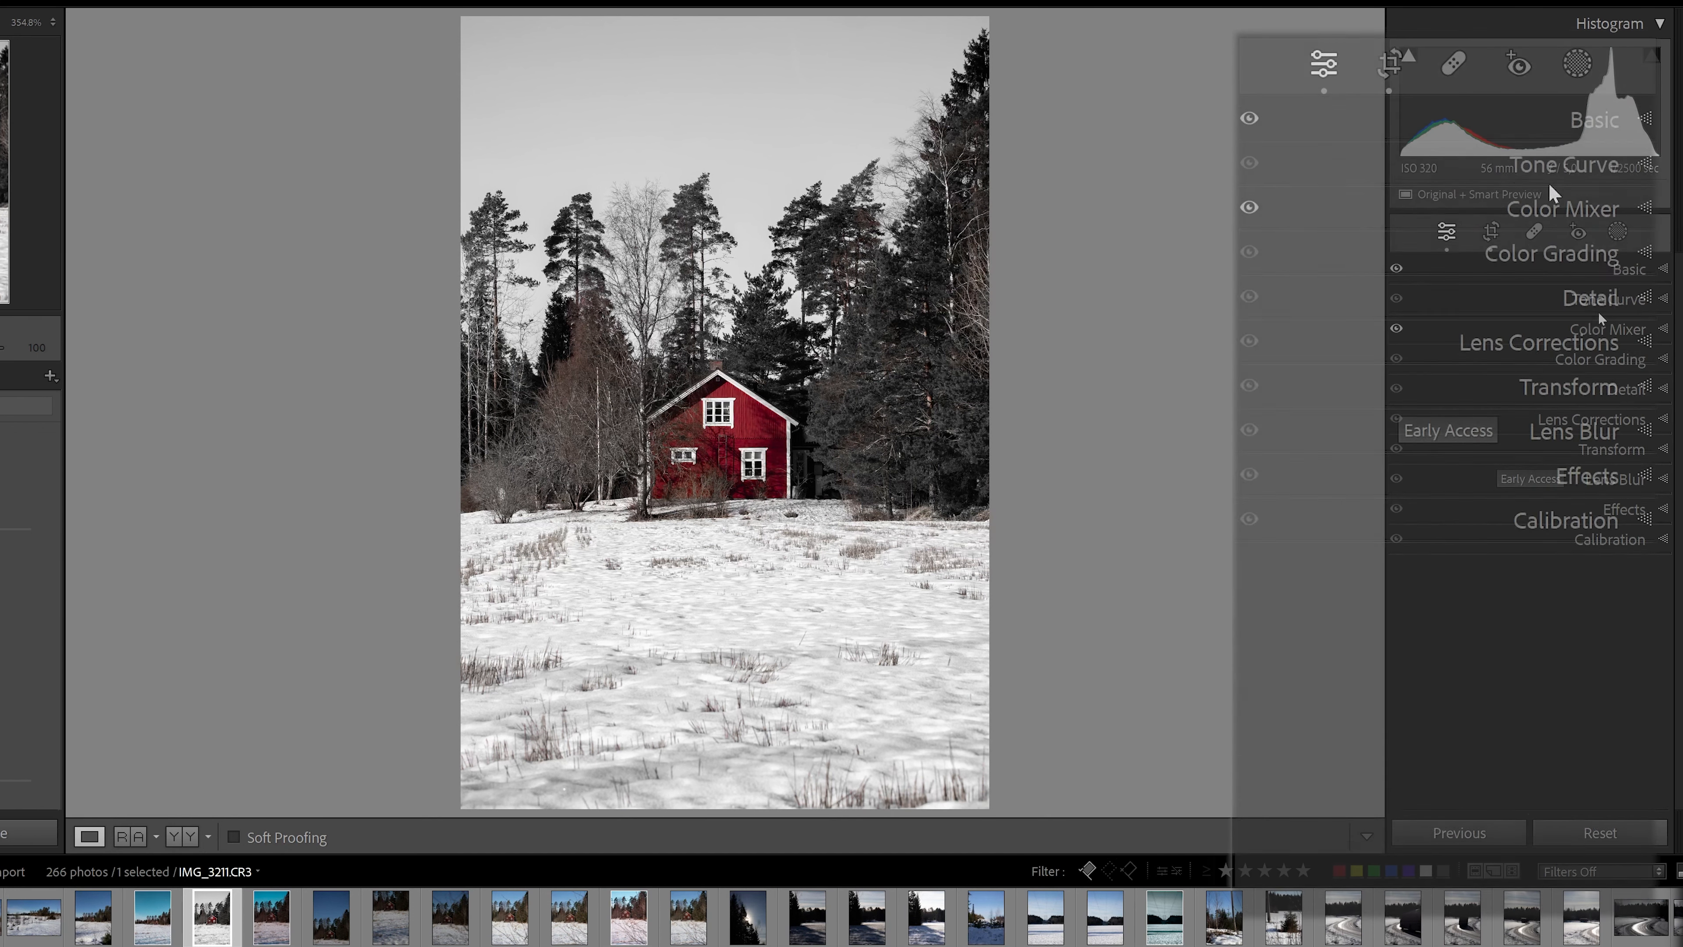
- Create a radial gradient mask with a feather of 88 and center it on the red house
click(1616, 235)
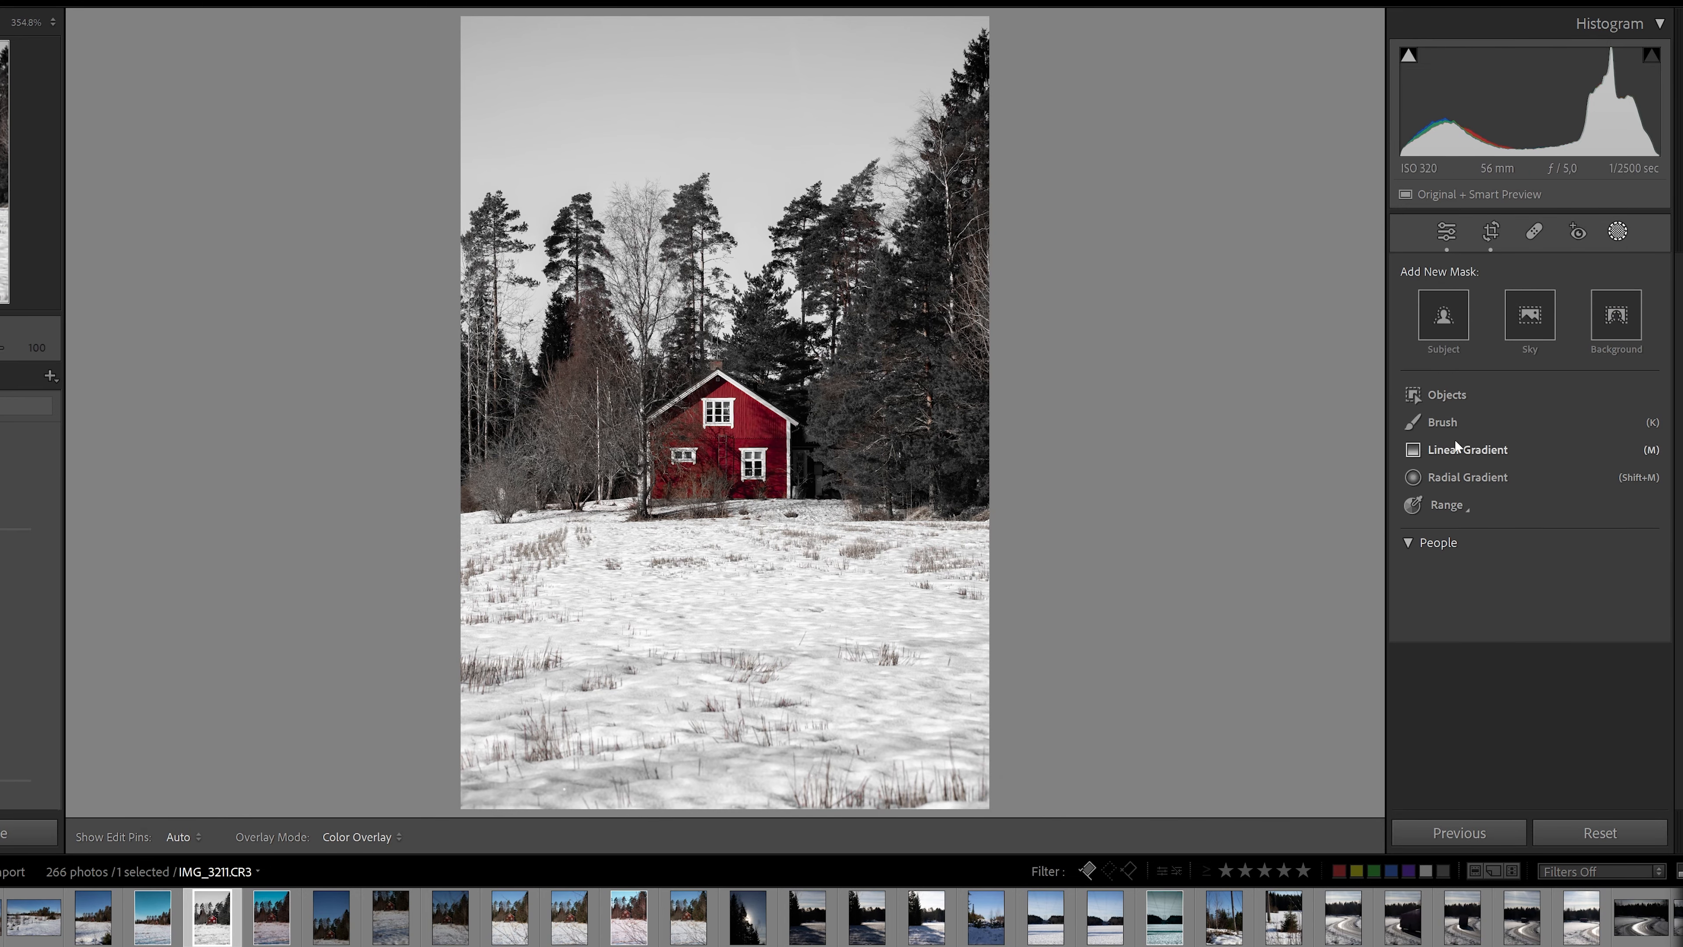
click(1456, 478)
drag(721, 437, 867, 601)
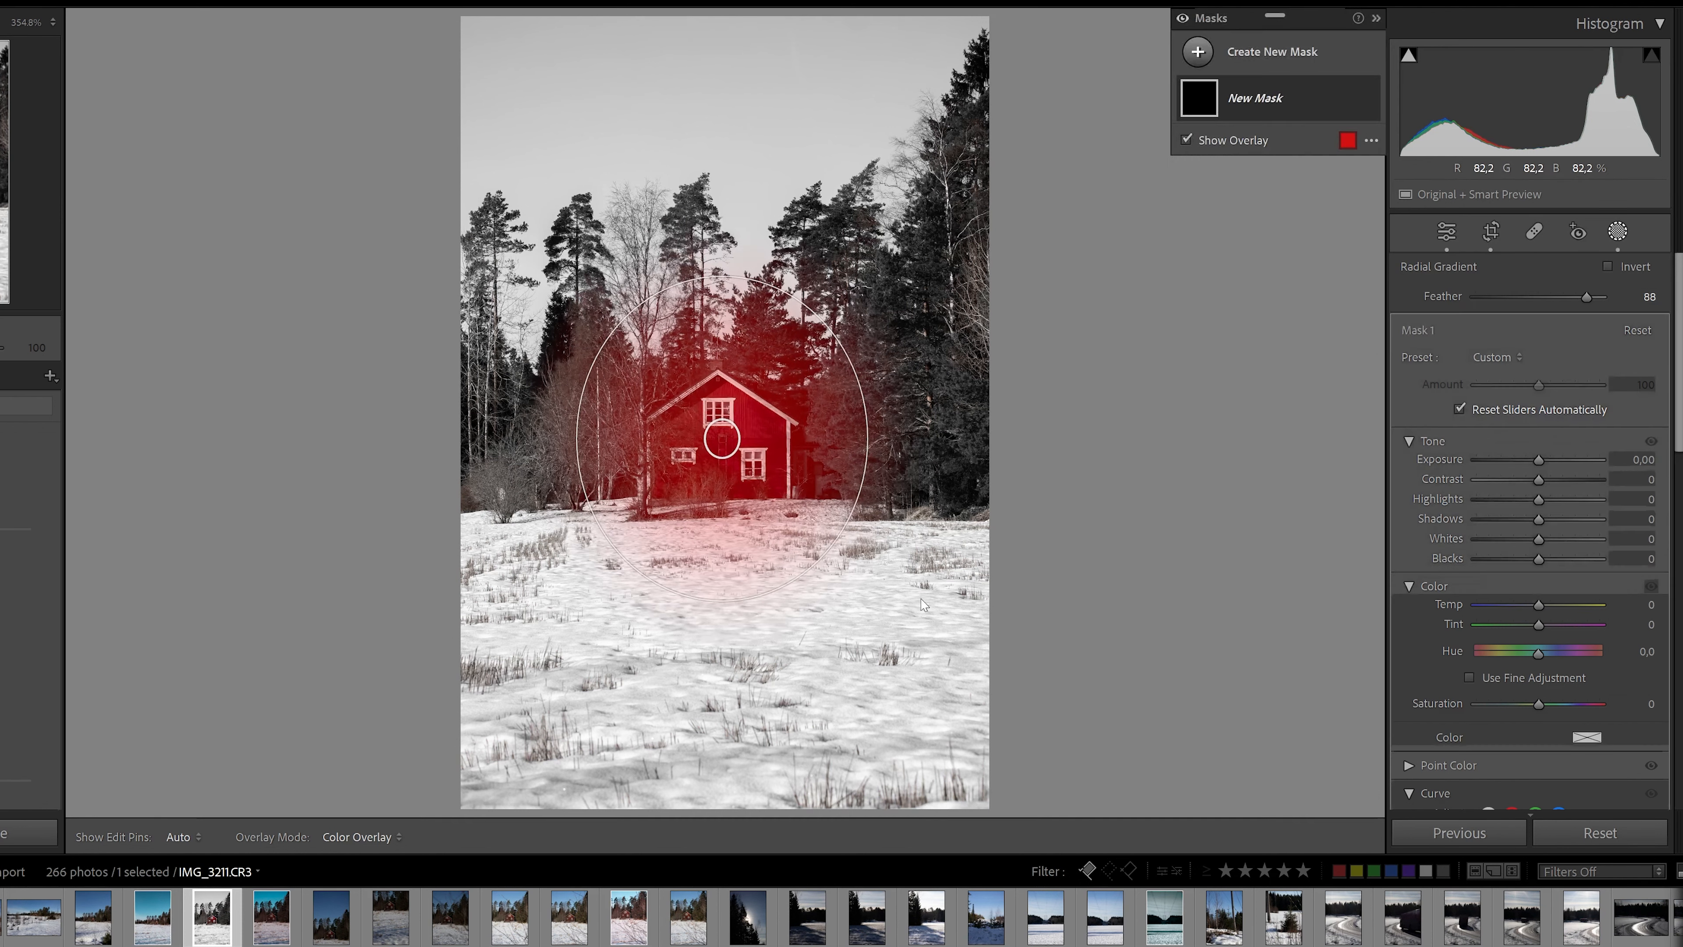
drag(722, 438, 719, 442)
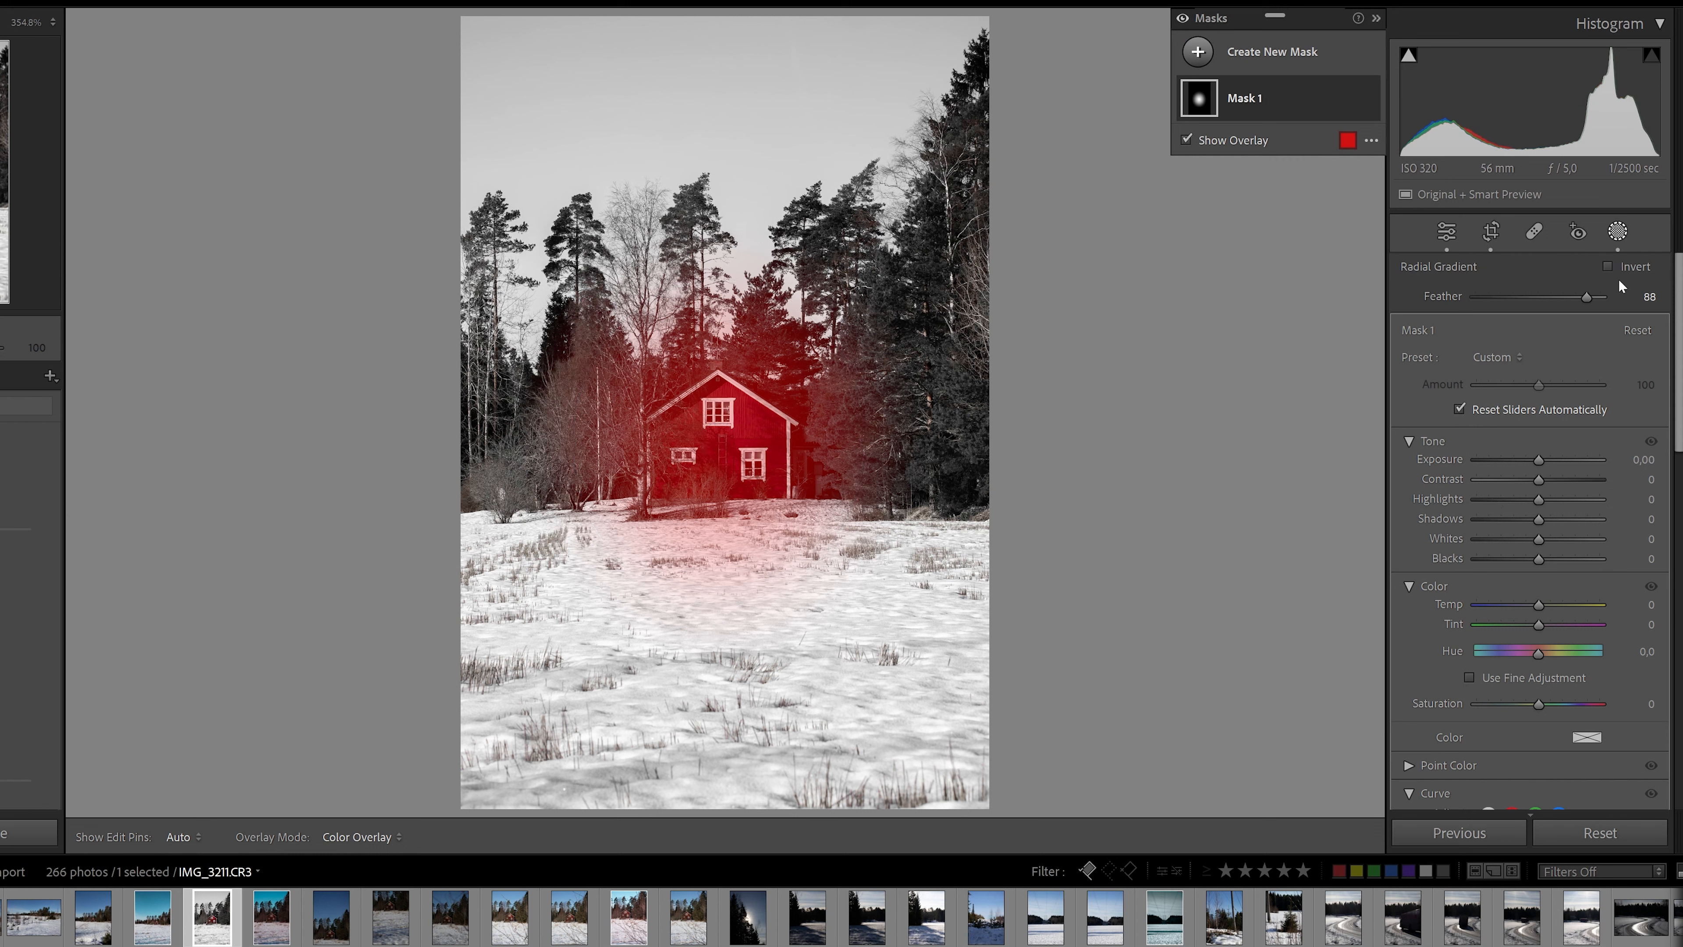
- Invert the radial mask and set its Exposure to −0.49, Whites to −100 and Blacks to −21
click(1607, 266)
drag(1540, 459, 1531, 459)
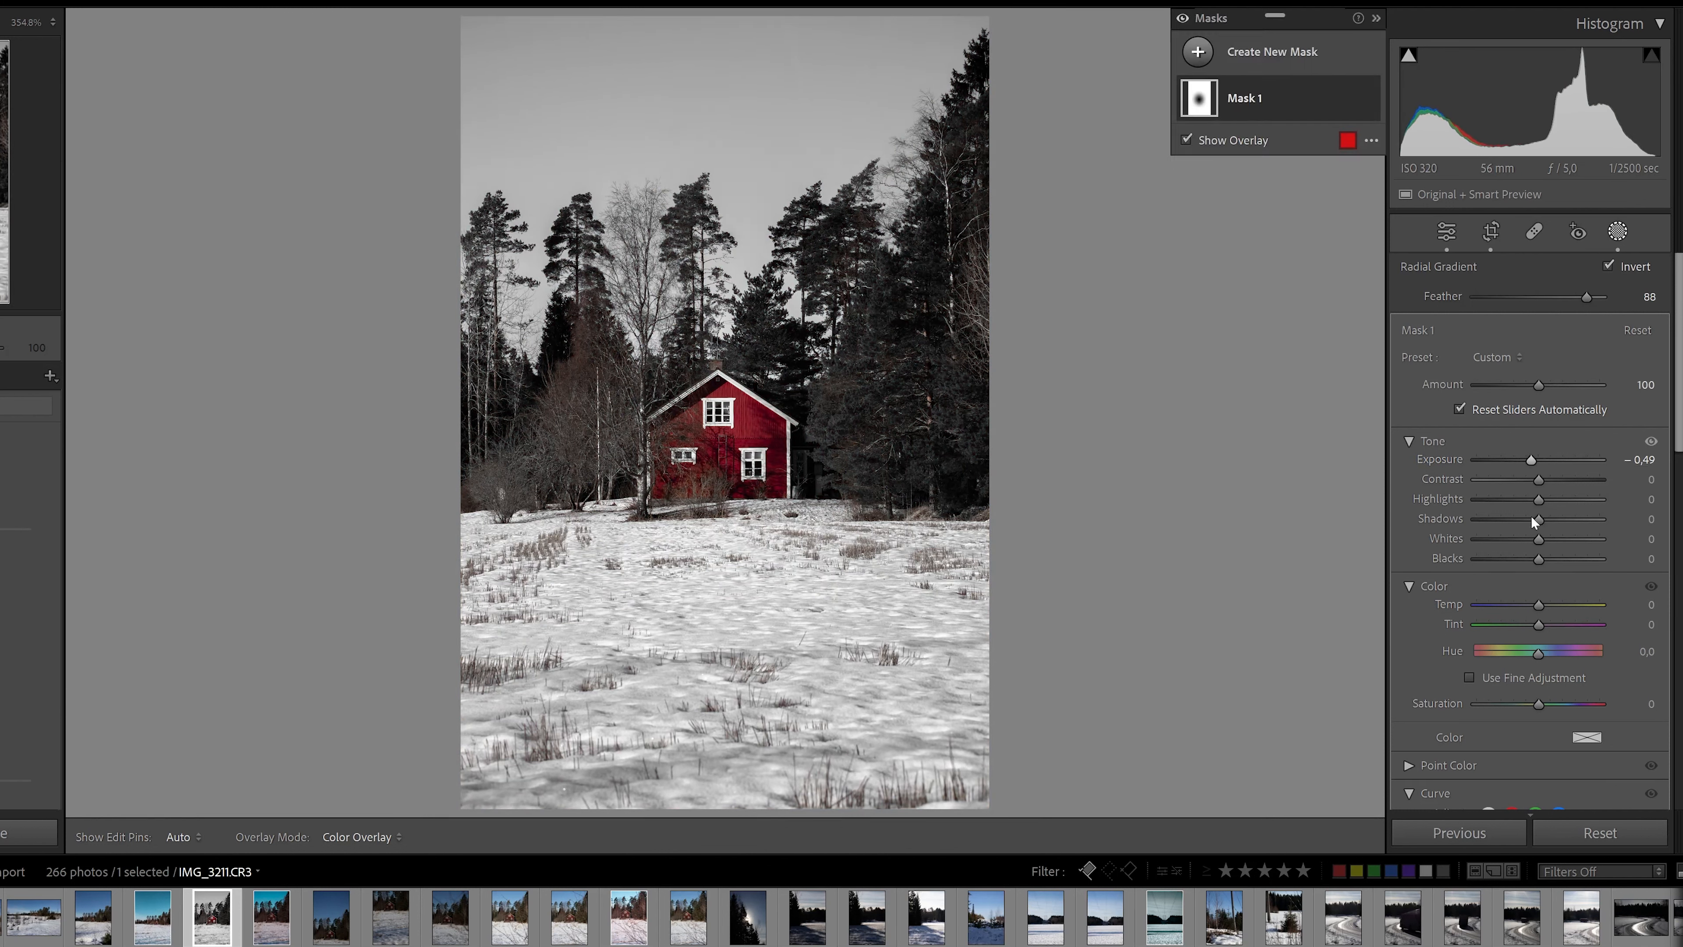
mouse_move(1537, 539)
mouse_down()
mouse_move(1446, 534)
mouse_move(1528, 556)
mouse_up()
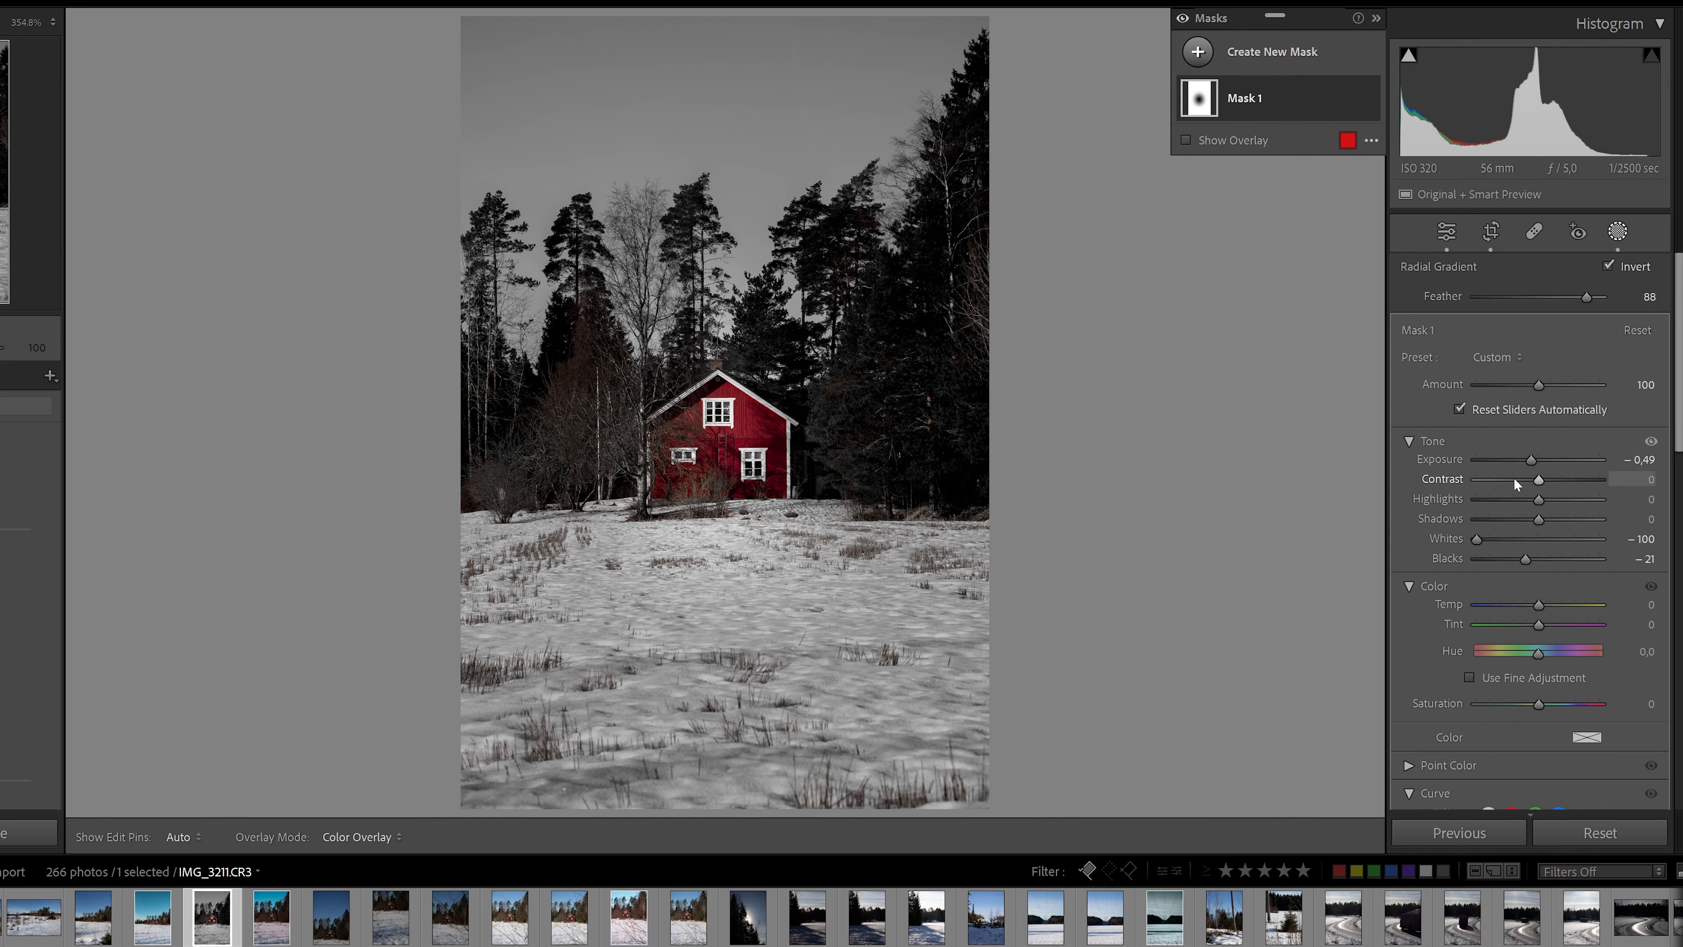
- Add a linear gradient mask over the snowy foreground, fading upward toward the base of the house
click(1202, 57)
click(1319, 265)
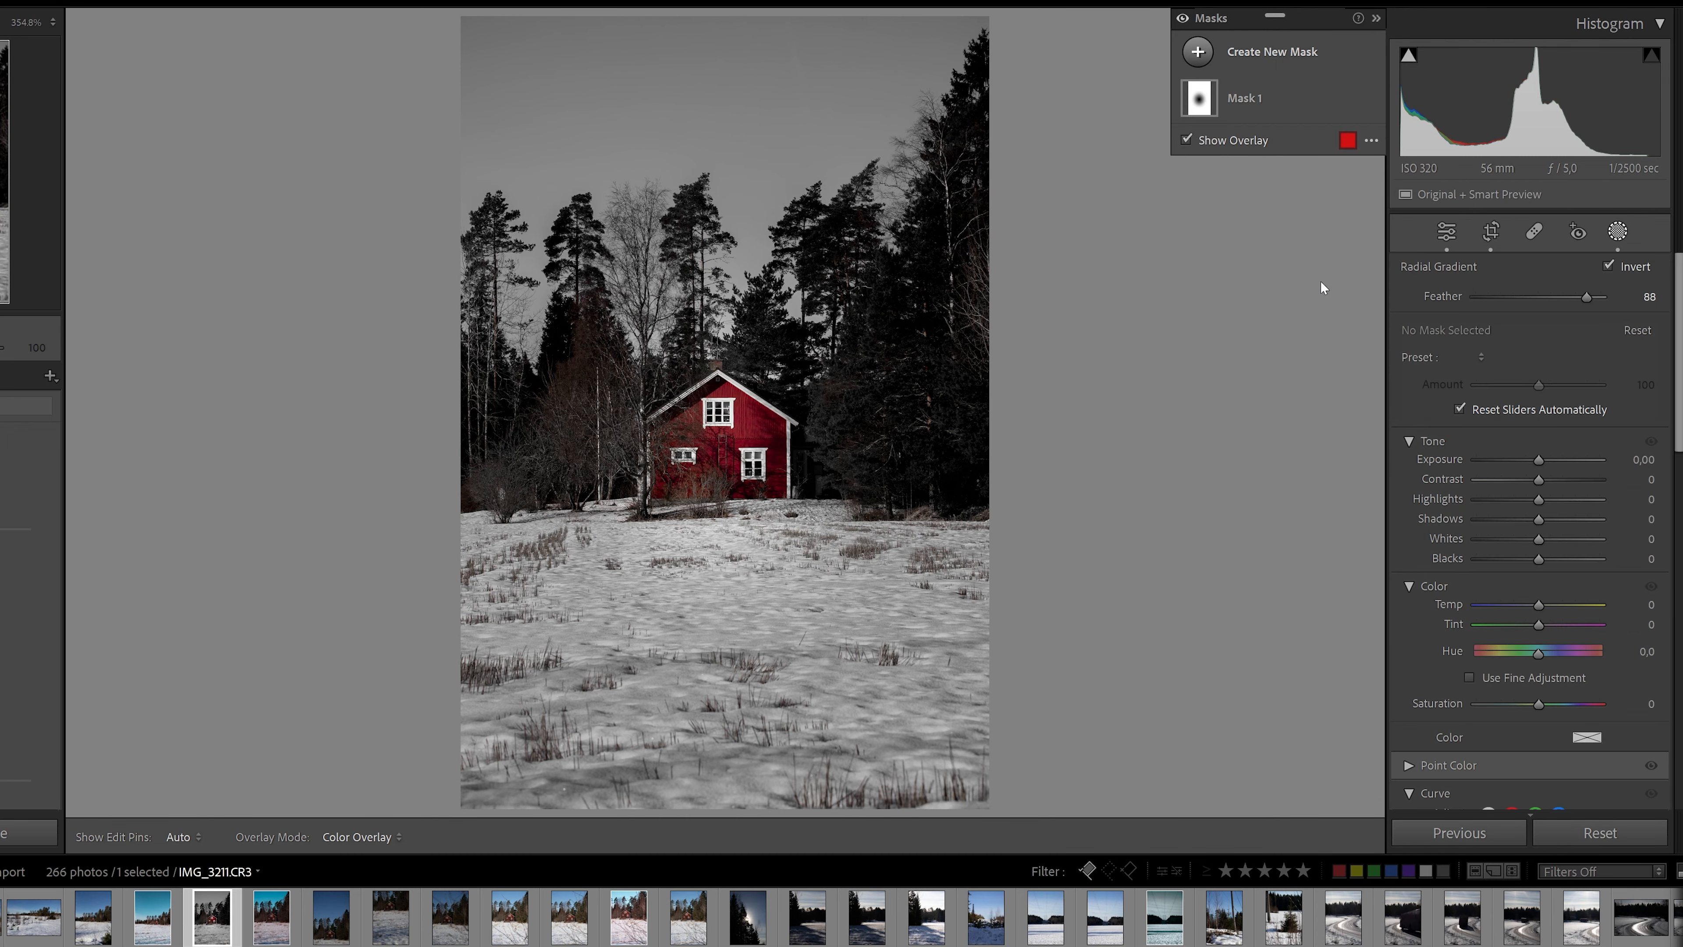
drag(727, 771, 727, 498)
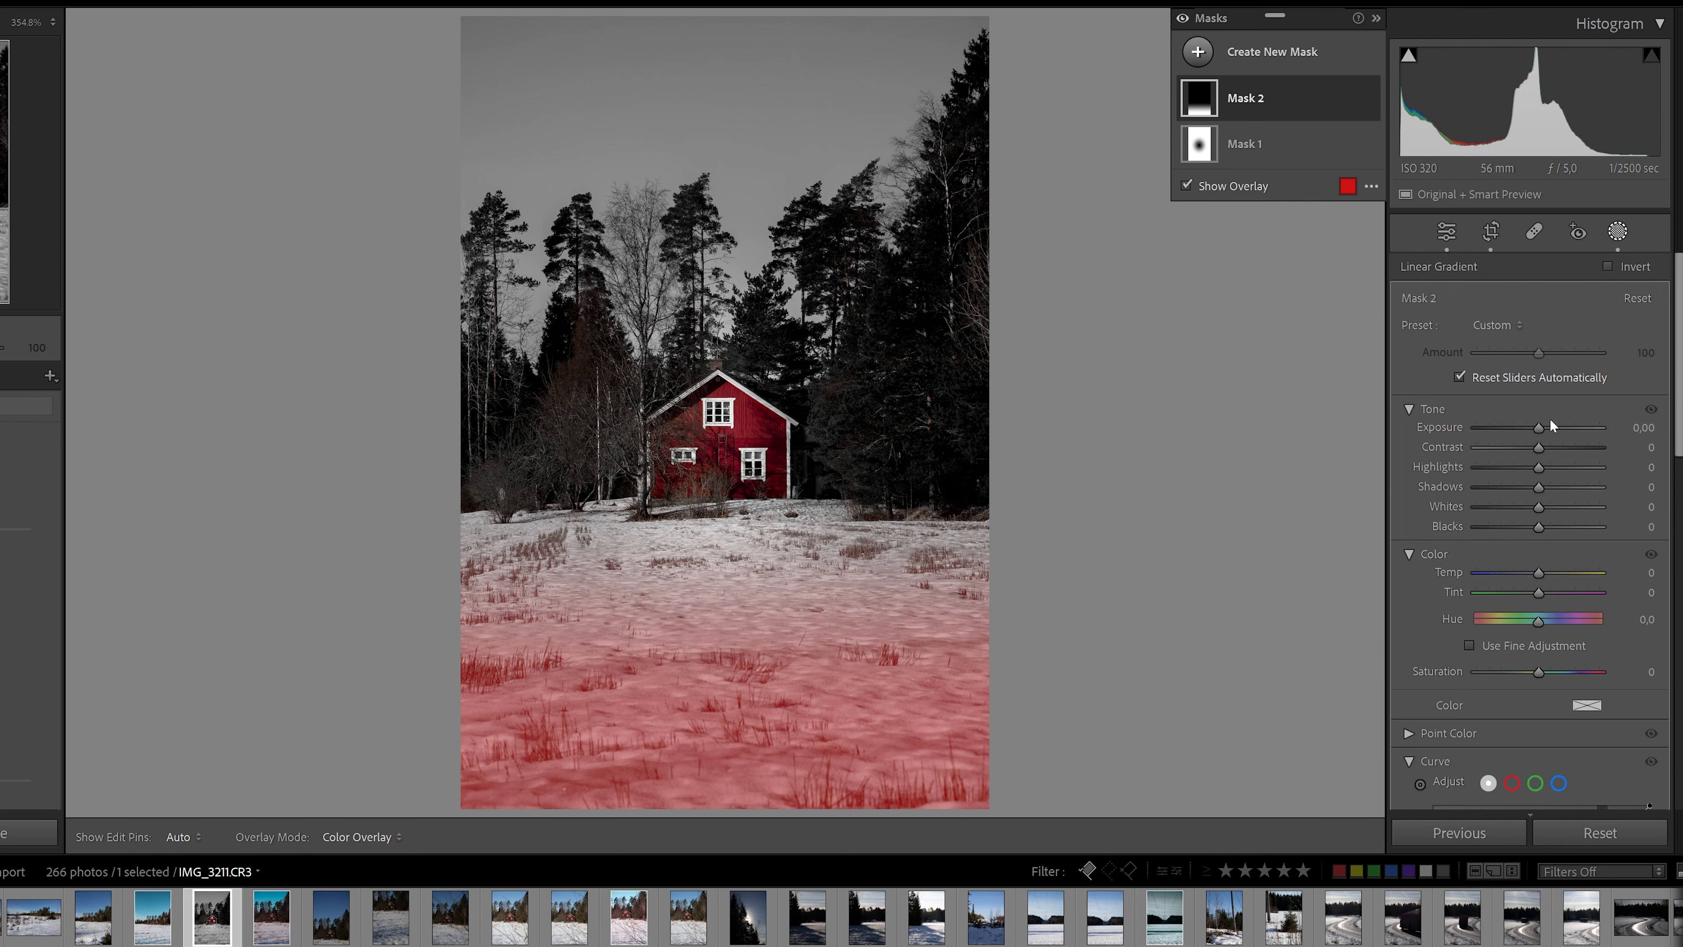
- Set the foreground gradient's Exposure to −0.20 and Whites to −53, and move the gradient higher toward the house
drag(1541, 428, 1538, 426)
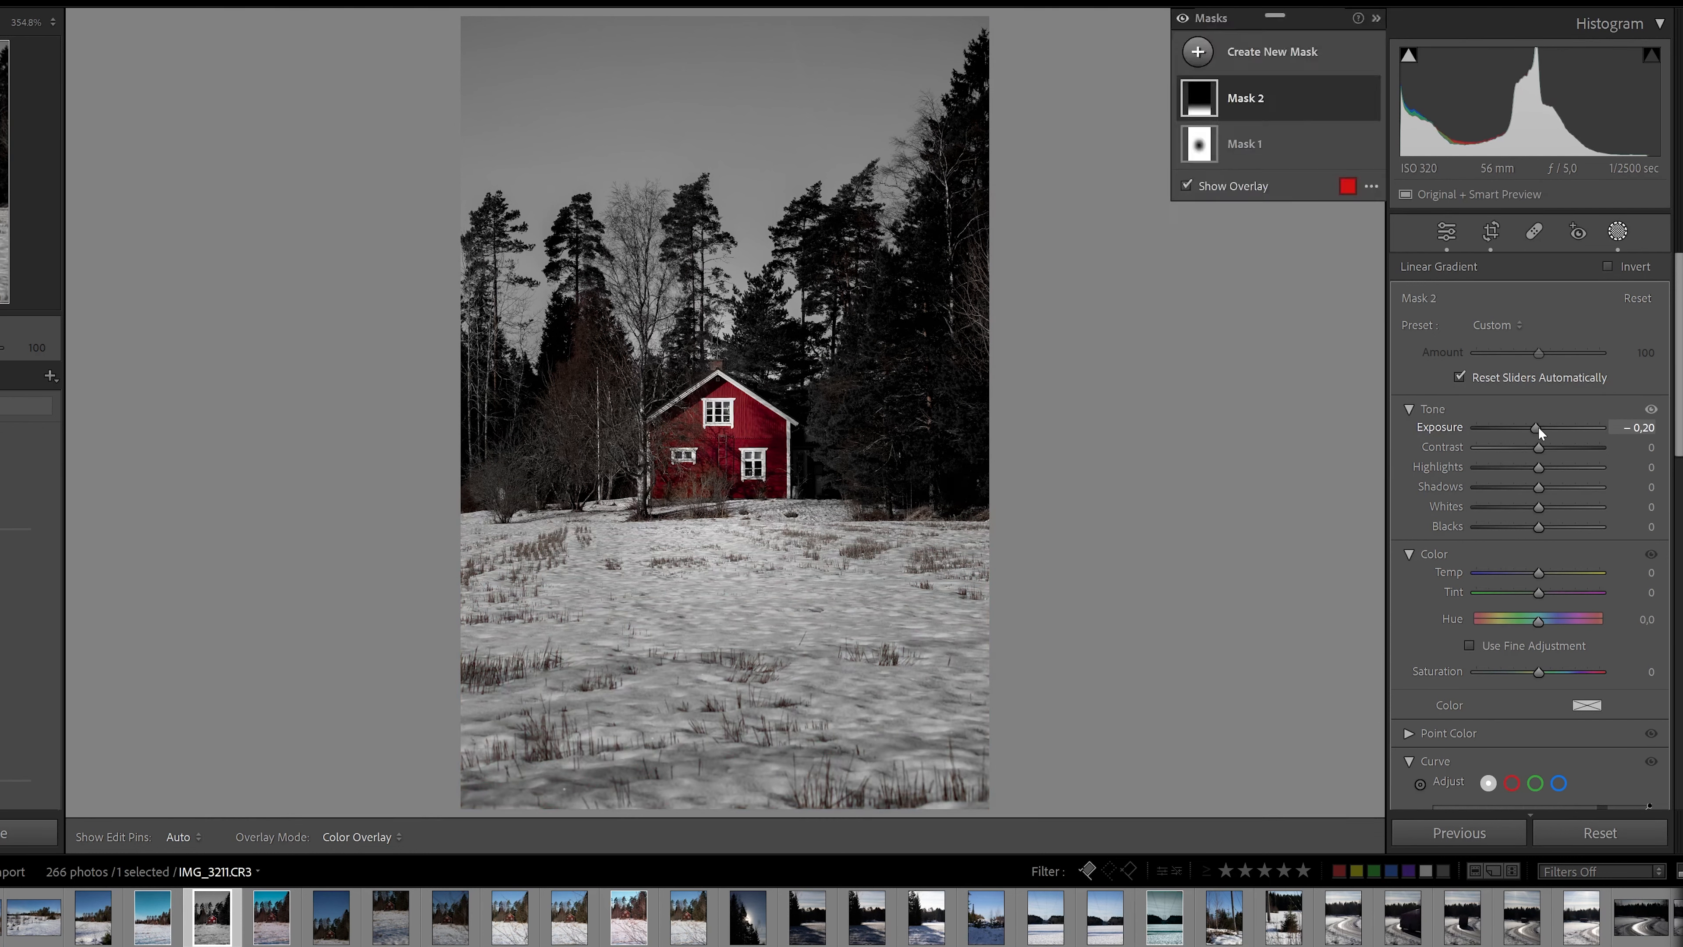
drag(1538, 507, 1503, 507)
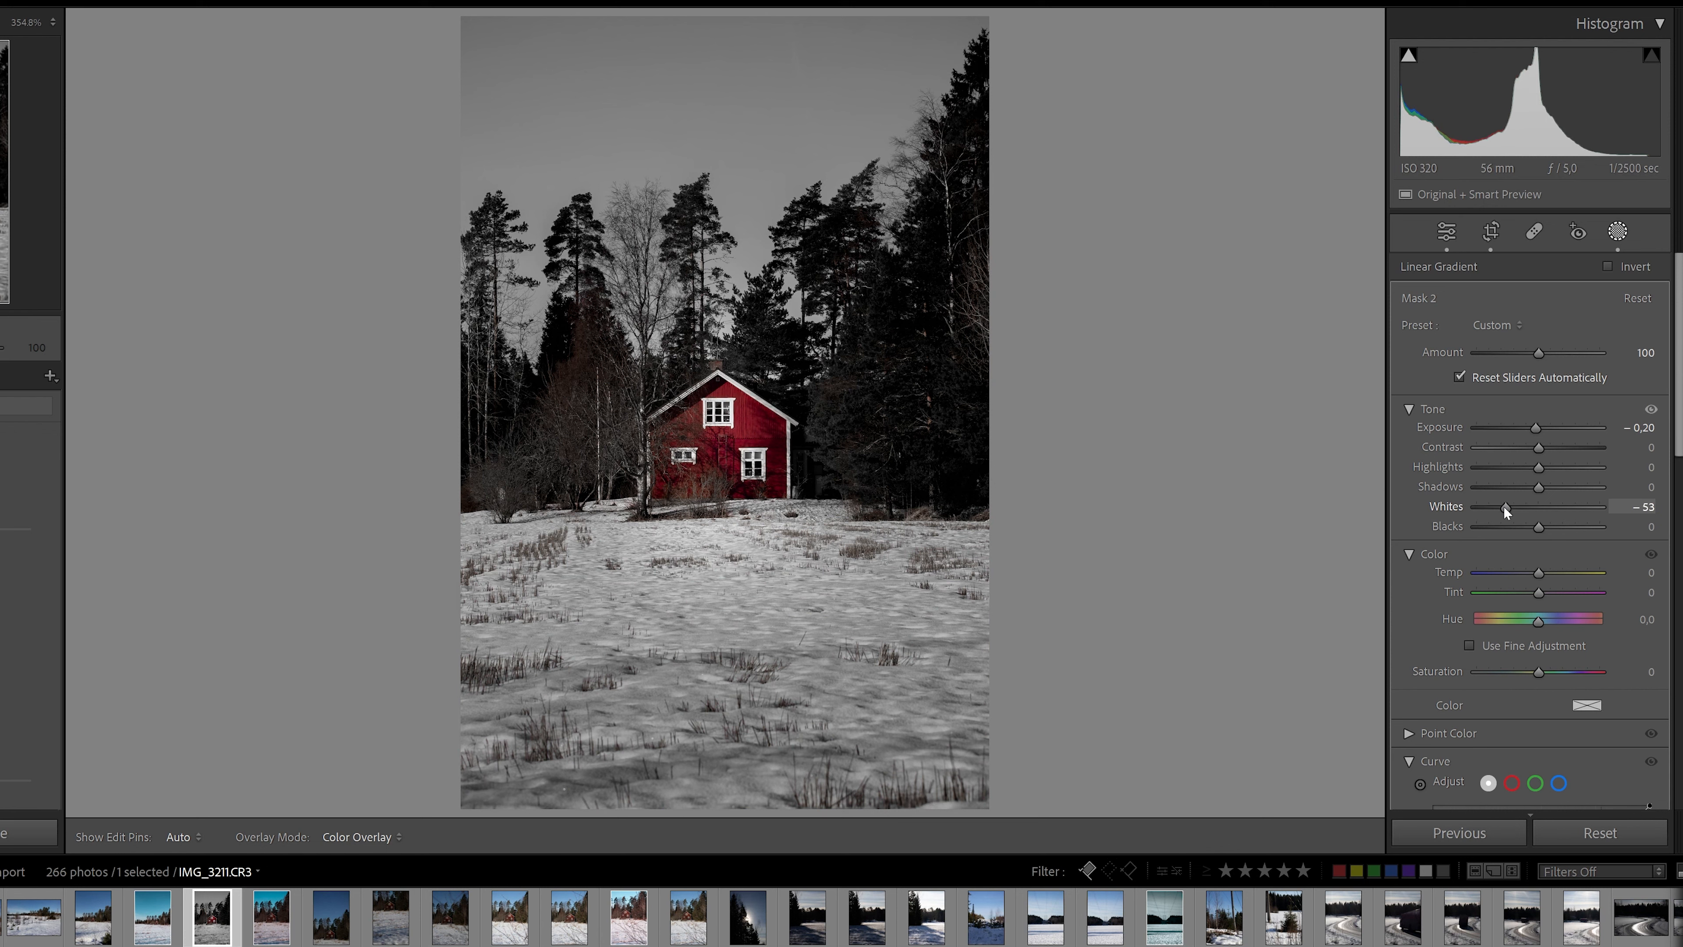
drag(724, 641, 726, 564)
- Set the foreground gradient's Clarity to 57 and Dehaze to 20
scroll(1461, 613, down, 2)
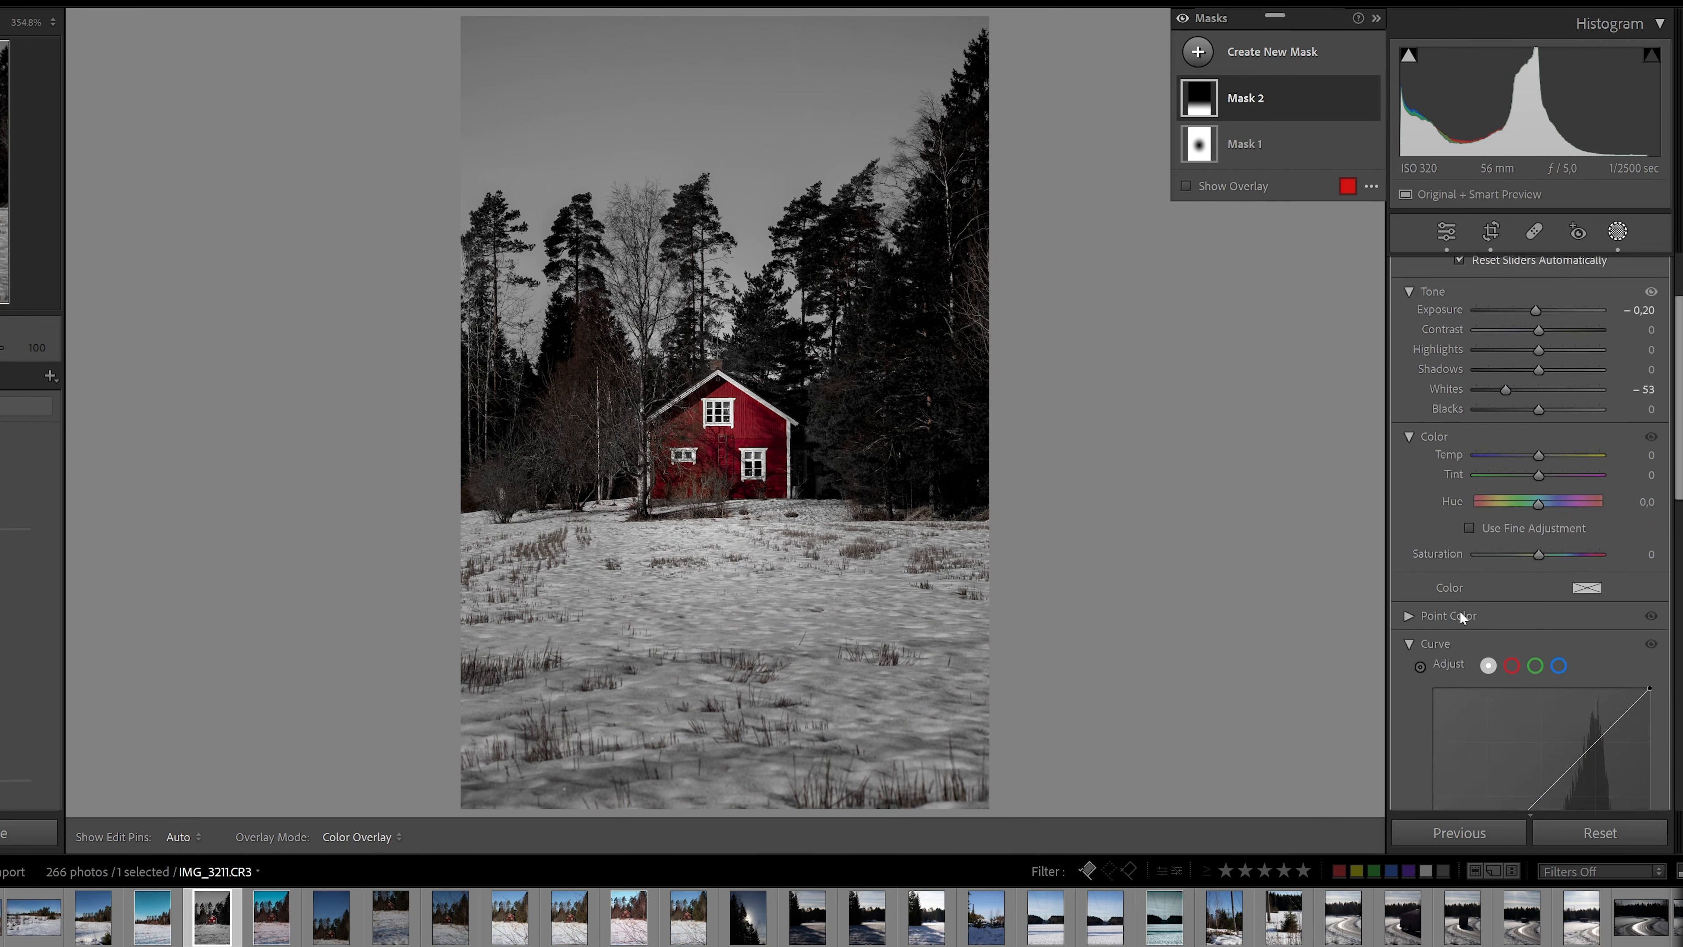
scroll(1461, 613, down, 6)
mouse_move(1537, 564)
mouse_down()
mouse_move(1575, 567)
mouse_move(1551, 584)
mouse_up()
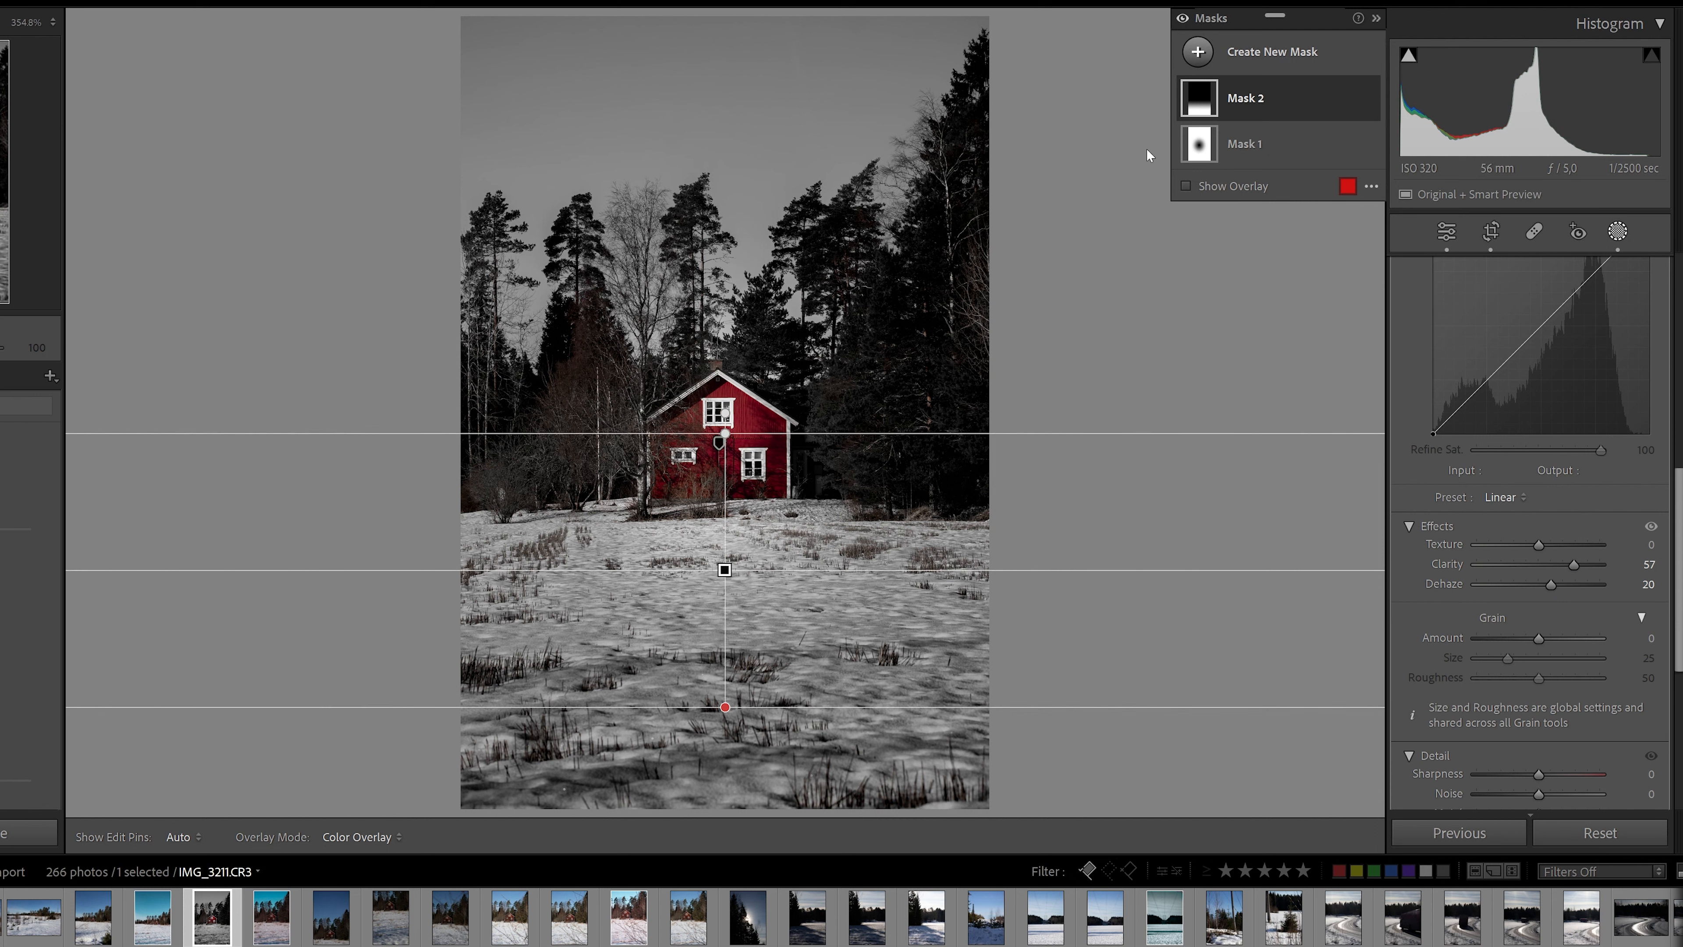
- Duplicate the foreground gradient mask and place the copy over the sky and treetops, flipped to fade downward
click(1345, 100)
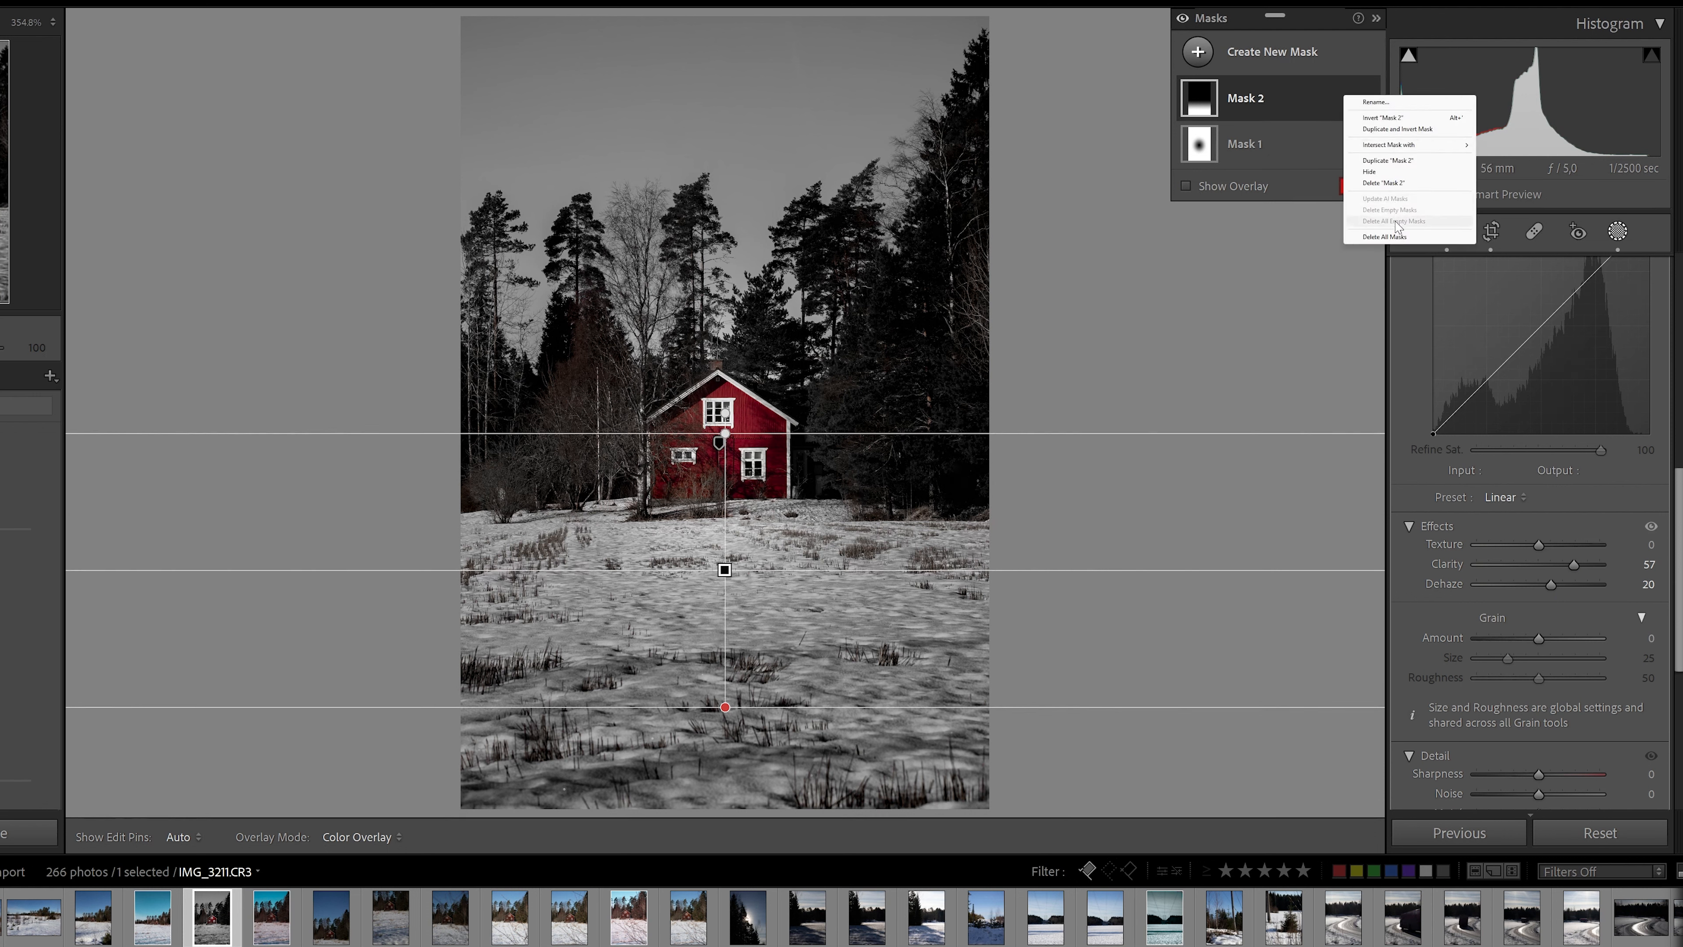
click(1388, 160)
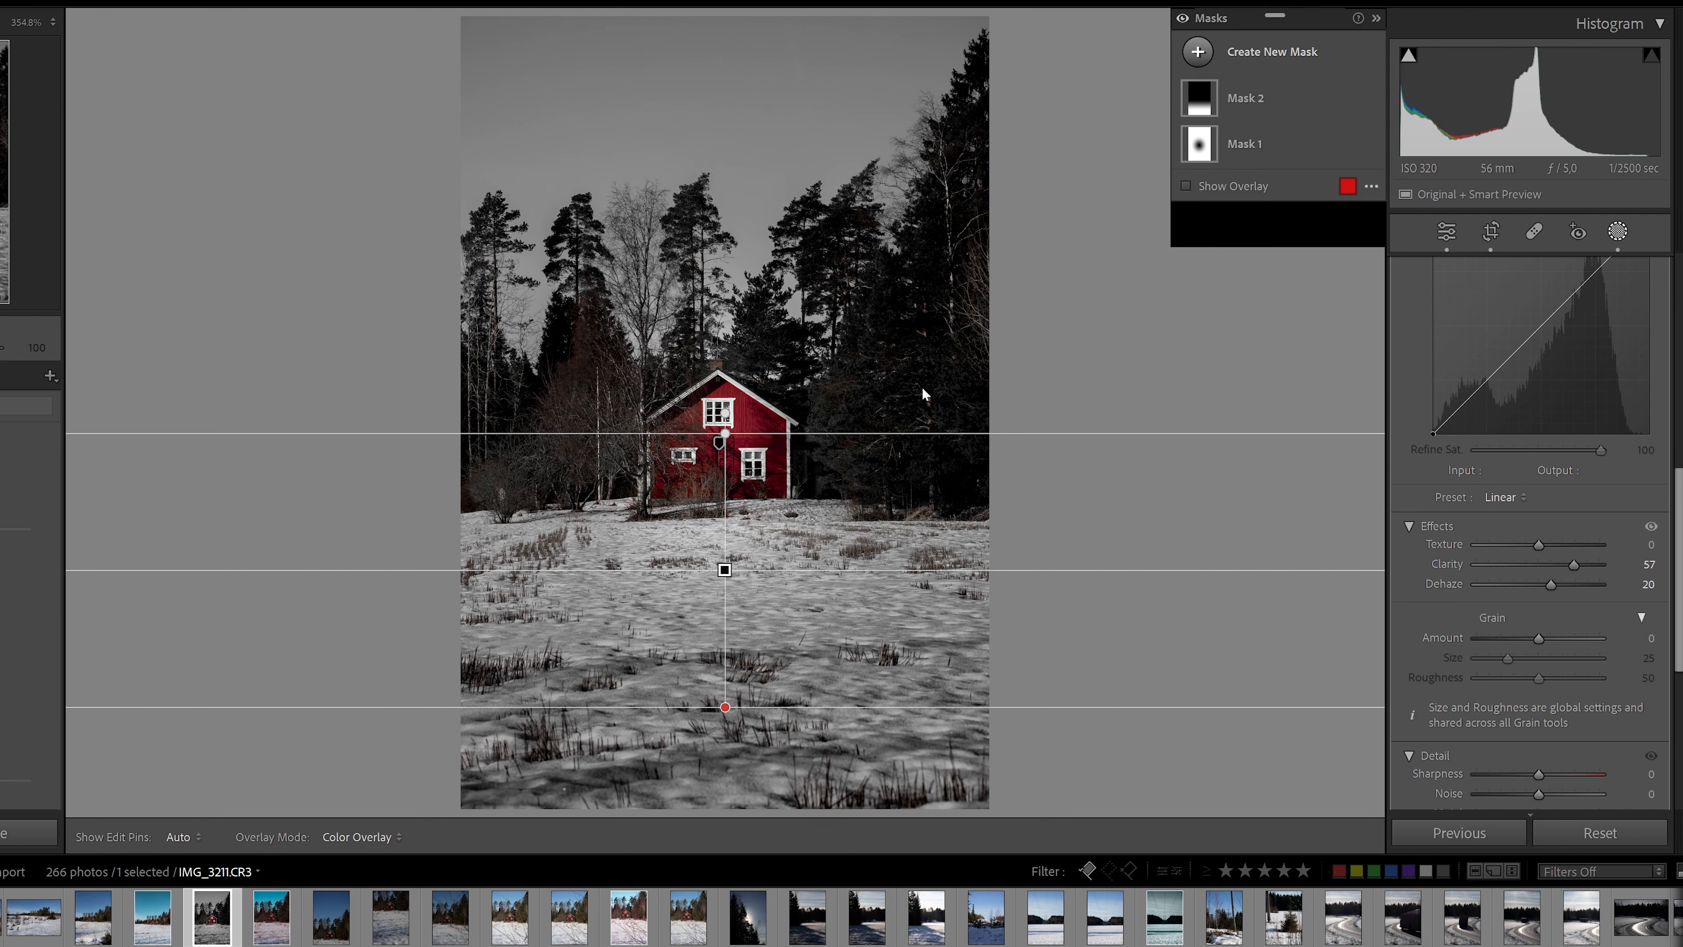
drag(724, 569, 721, 407)
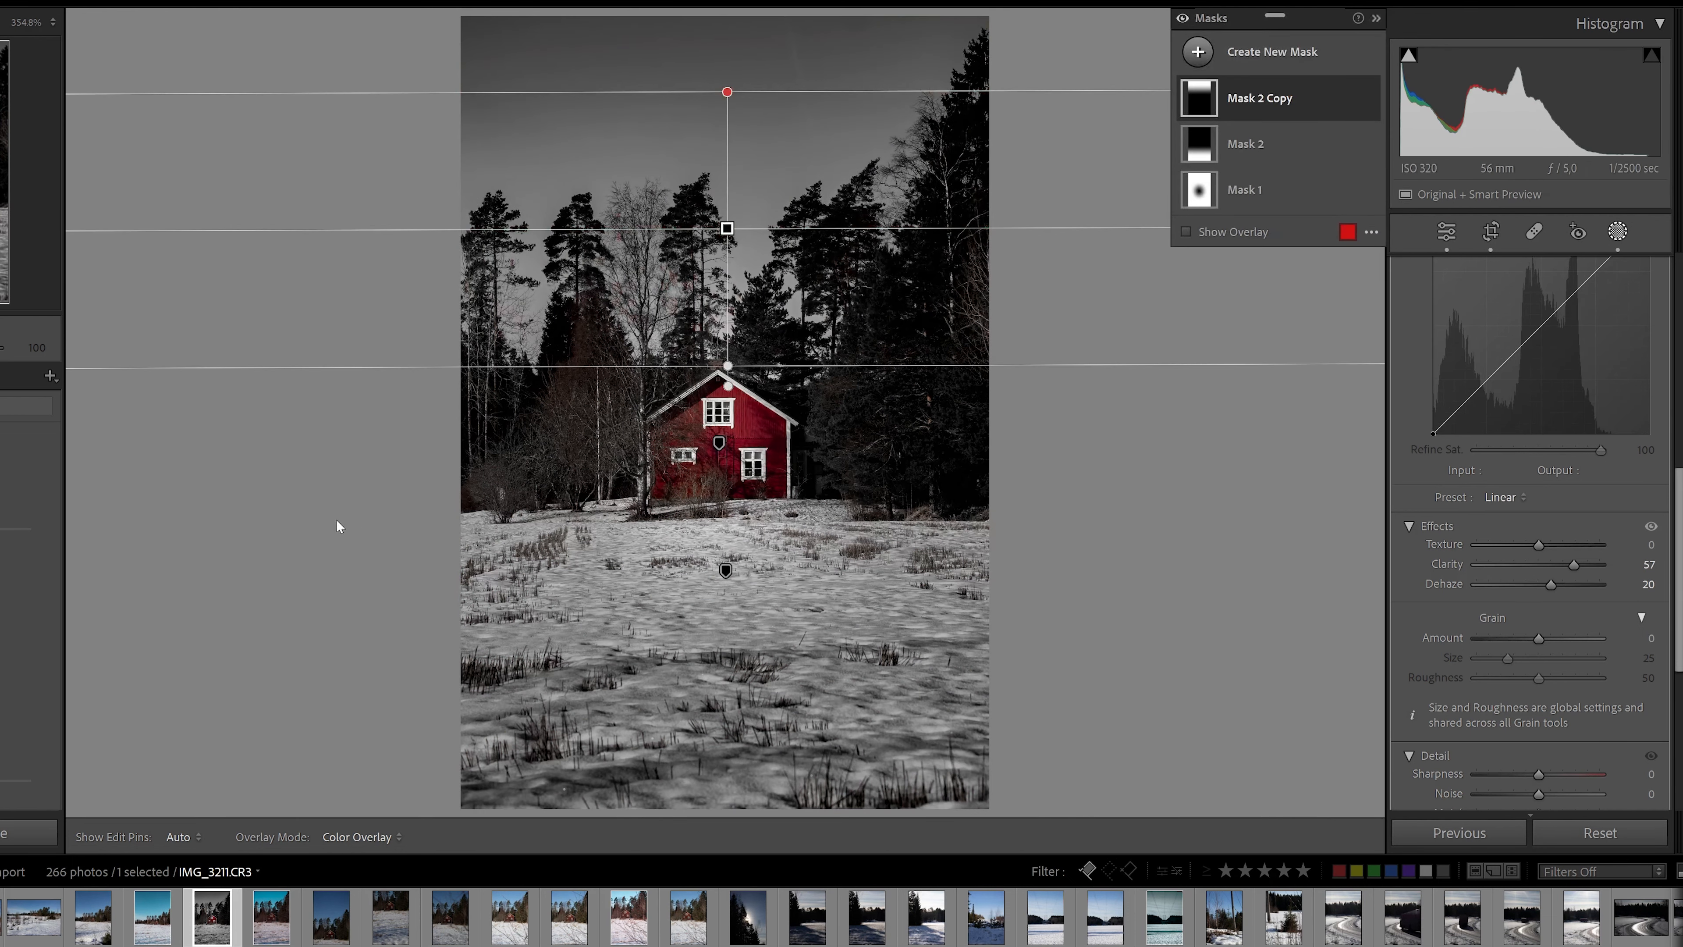
- Nudge the inverted radial mask around the house slightly downward and duplicate it
click(1265, 192)
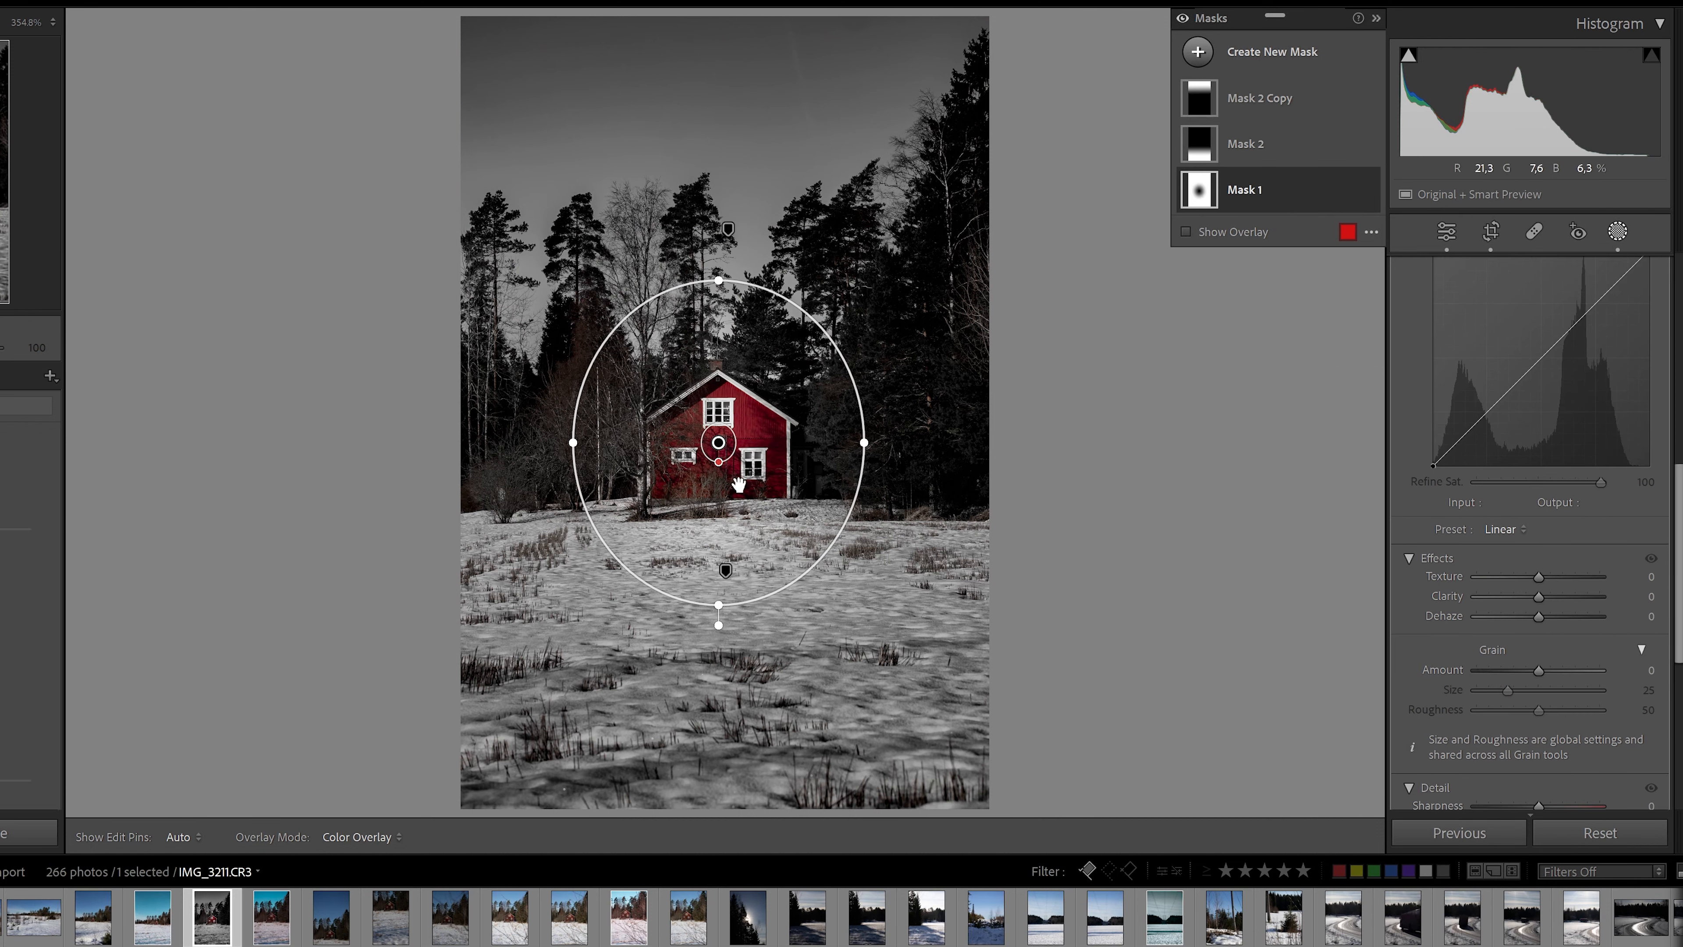
drag(719, 444, 718, 447)
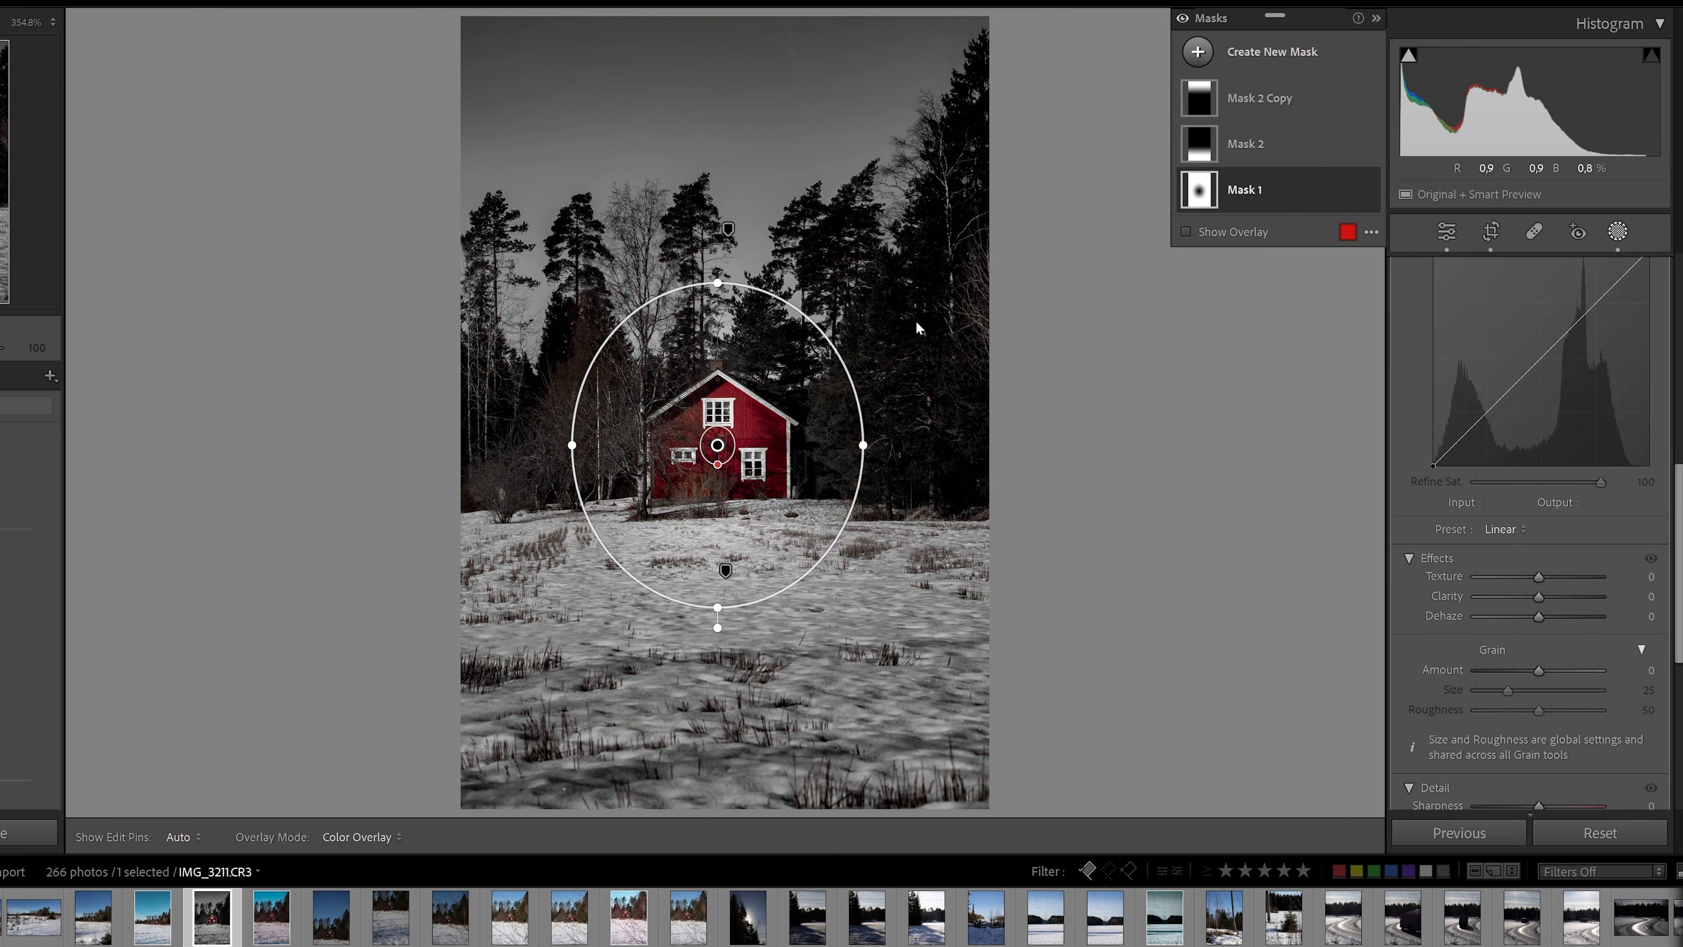
click(1348, 191)
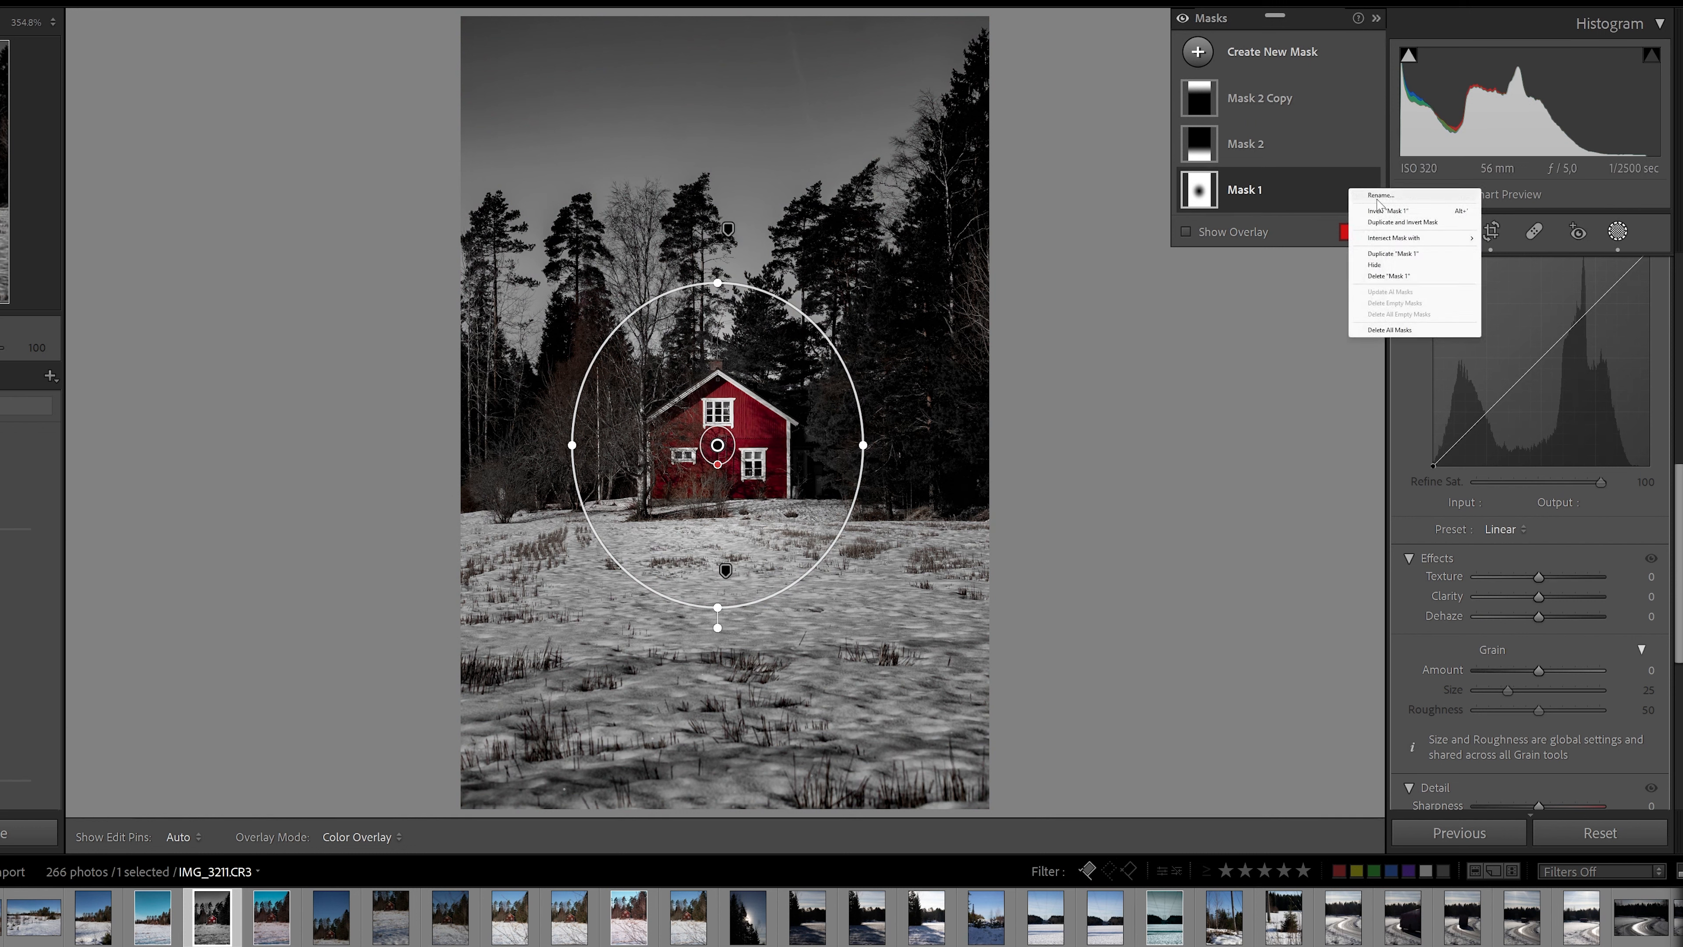
click(1404, 254)
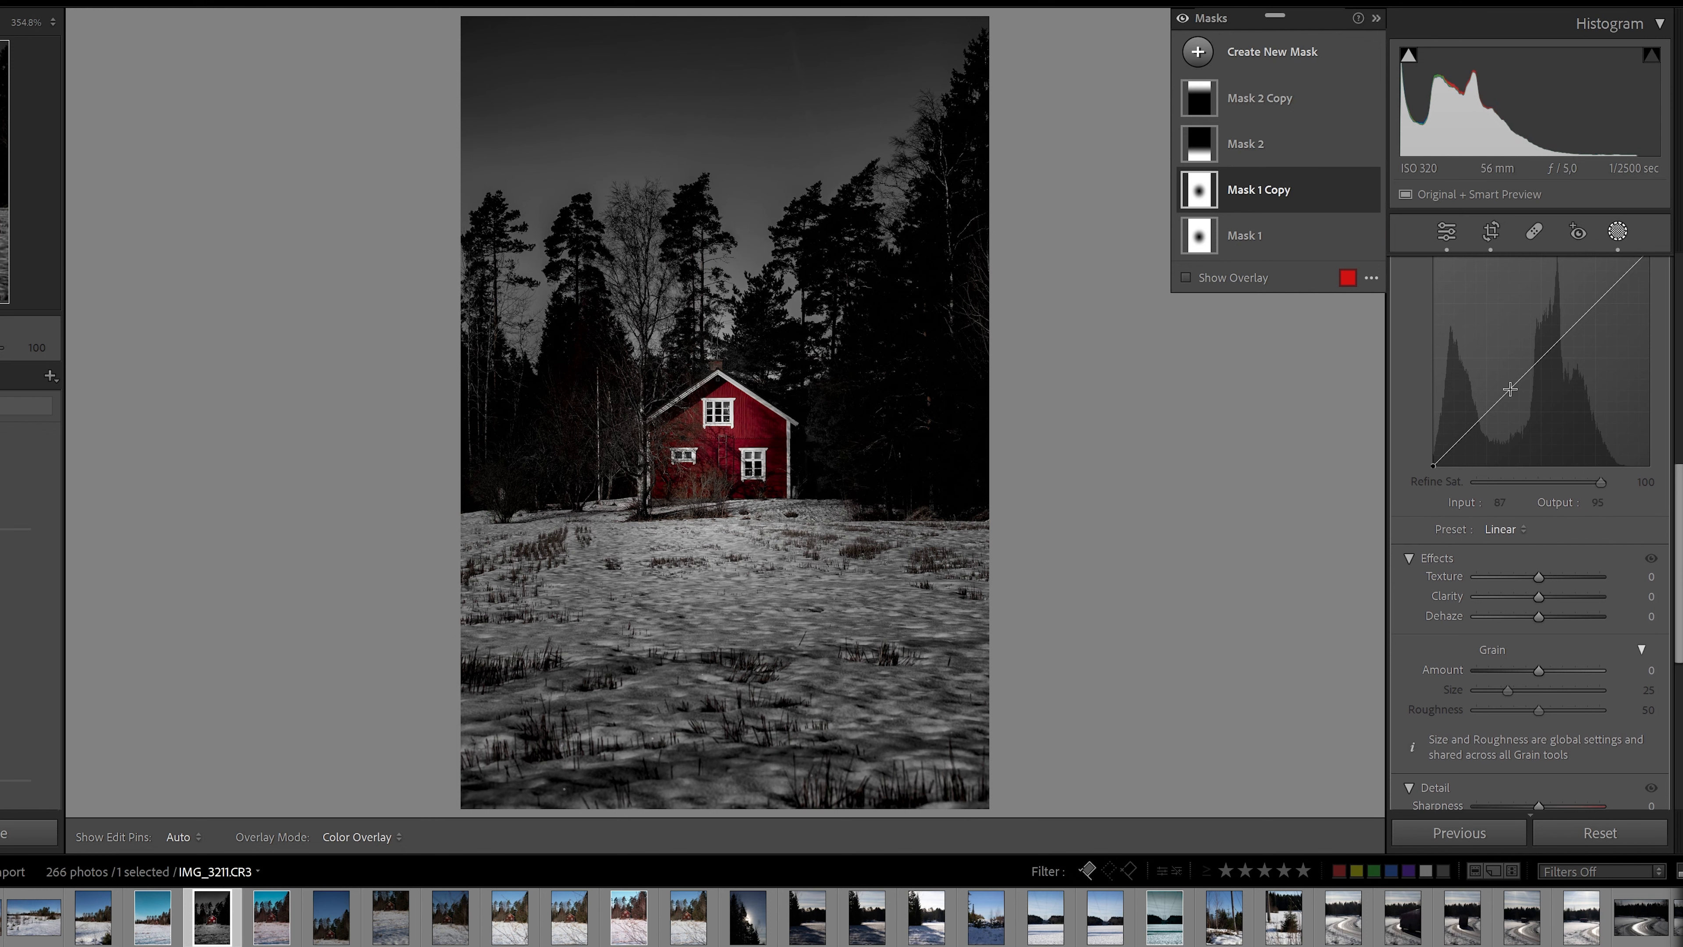
- Turn off Invert on the radial mask copy and set its Exposure to 0.62, Contrast to −59 and Whites to 8
scroll(1570, 398, up, 5)
scroll(1558, 251, up, 5)
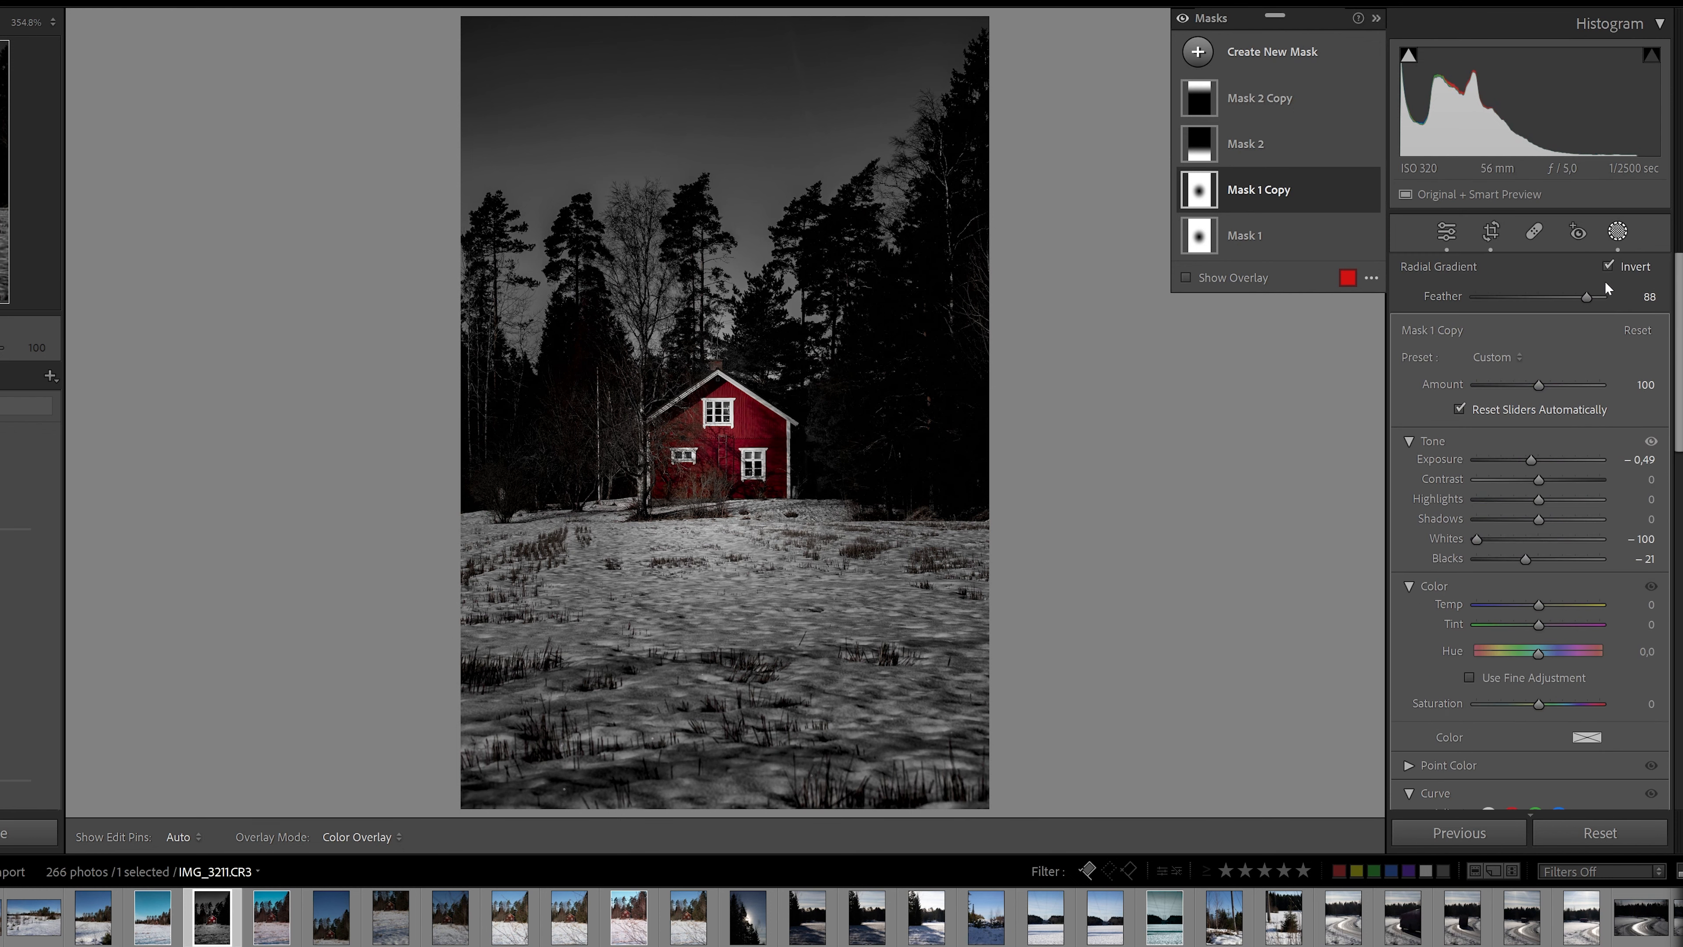
click(1608, 266)
drag(1541, 459, 1551, 468)
drag(1489, 540, 1568, 544)
drag(1557, 545, 1547, 542)
mouse_move(1535, 477)
mouse_down()
mouse_move(1567, 479)
mouse_move(1503, 478)
mouse_up()
- Adjust the house mask's red channel curve with a highlight point and a shadow point lifted from input 63 to output 72
scroll(1468, 528, down, 3)
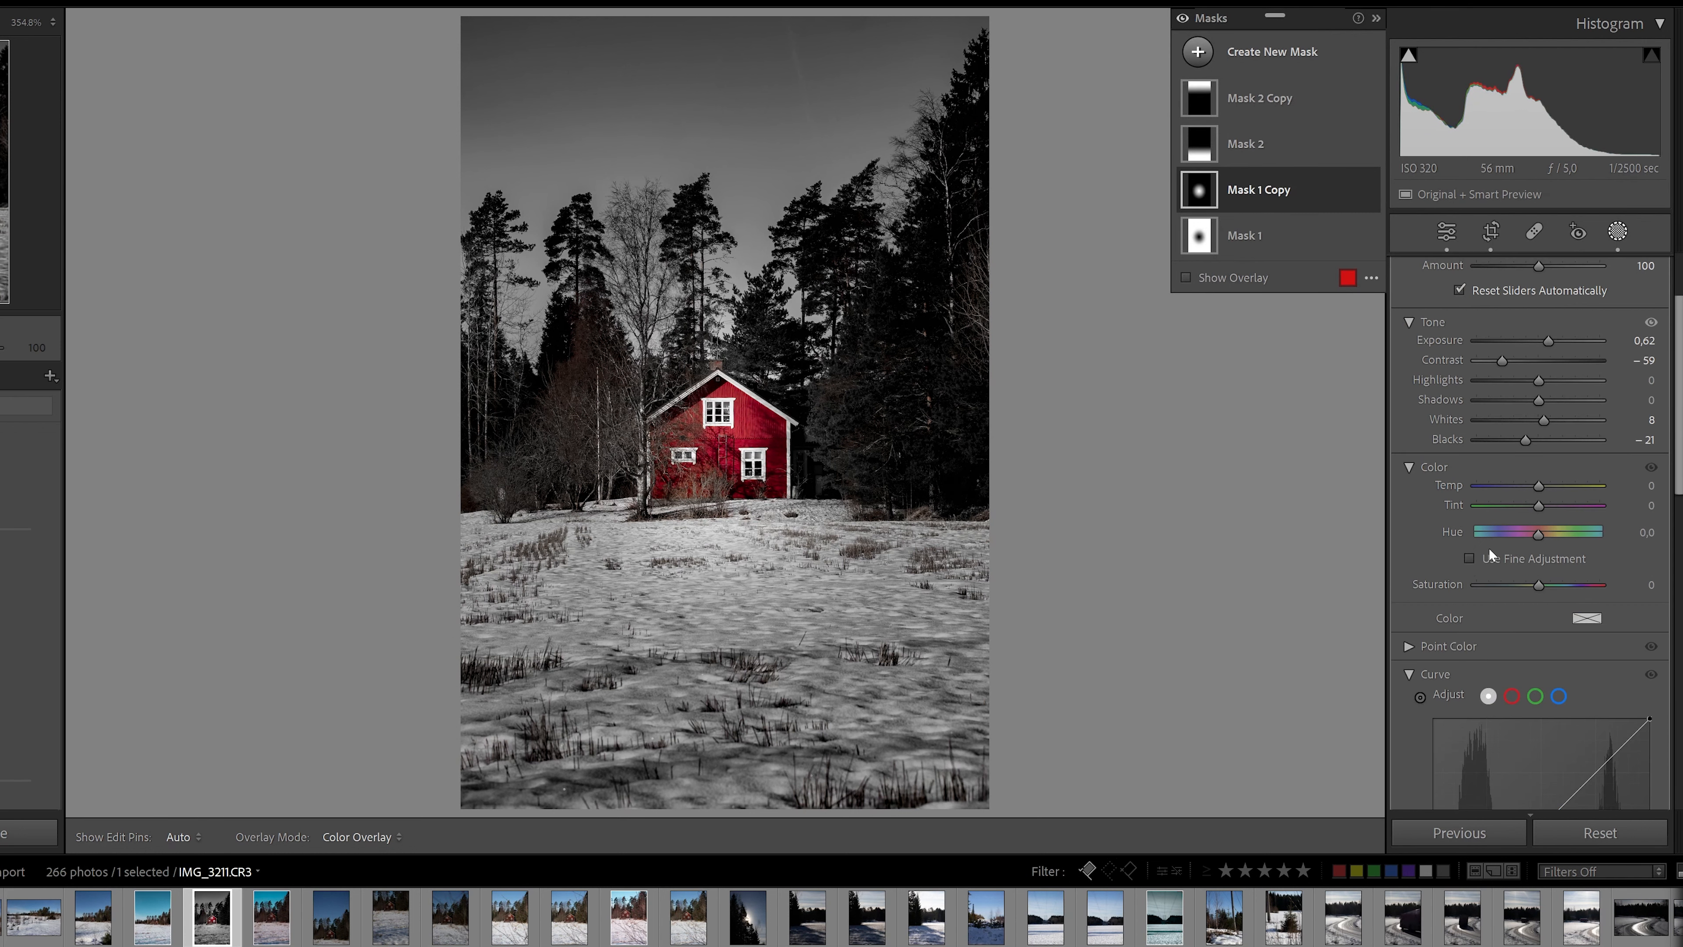
scroll(1485, 557, down, 5)
scroll(1535, 538, down, 3)
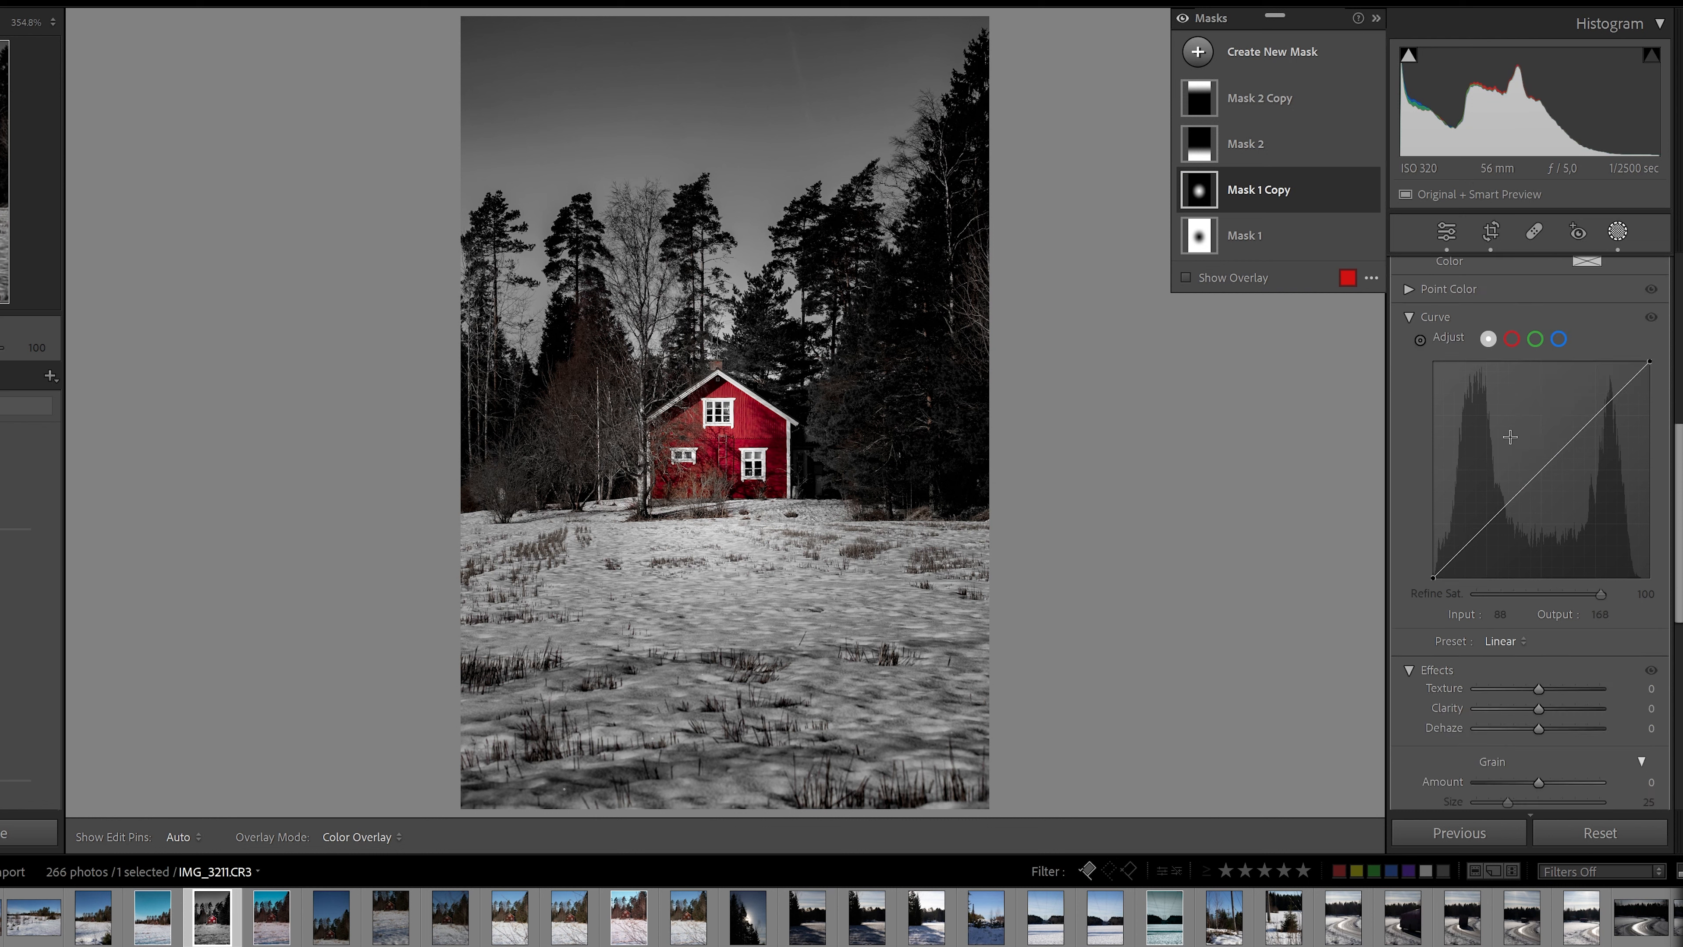
click(1511, 339)
mouse_move(1601, 411)
mouse_down()
mouse_move(1602, 394)
mouse_move(1604, 410)
mouse_up()
drag(1490, 521, 1486, 516)
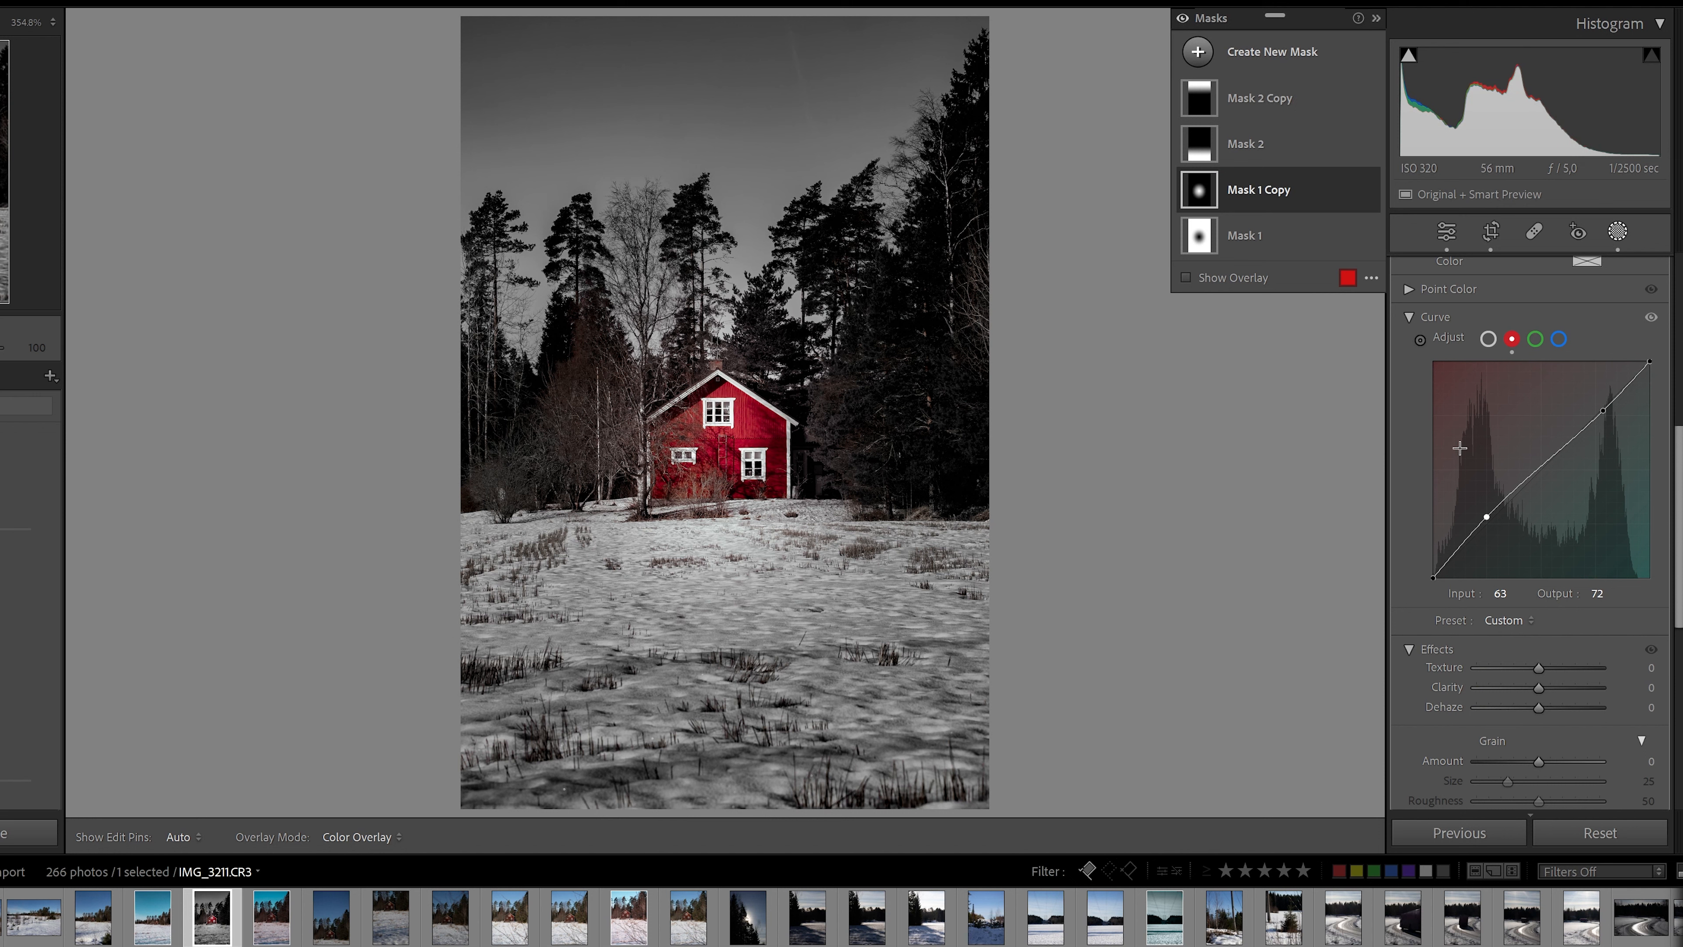
click(1409, 316)
- Reset the house mask's Clarity to 0 and increase its Sharpness
mouse_move(1518, 385)
mouse_down()
mouse_move(1551, 384)
mouse_move(1517, 392)
mouse_move(1534, 386)
mouse_up()
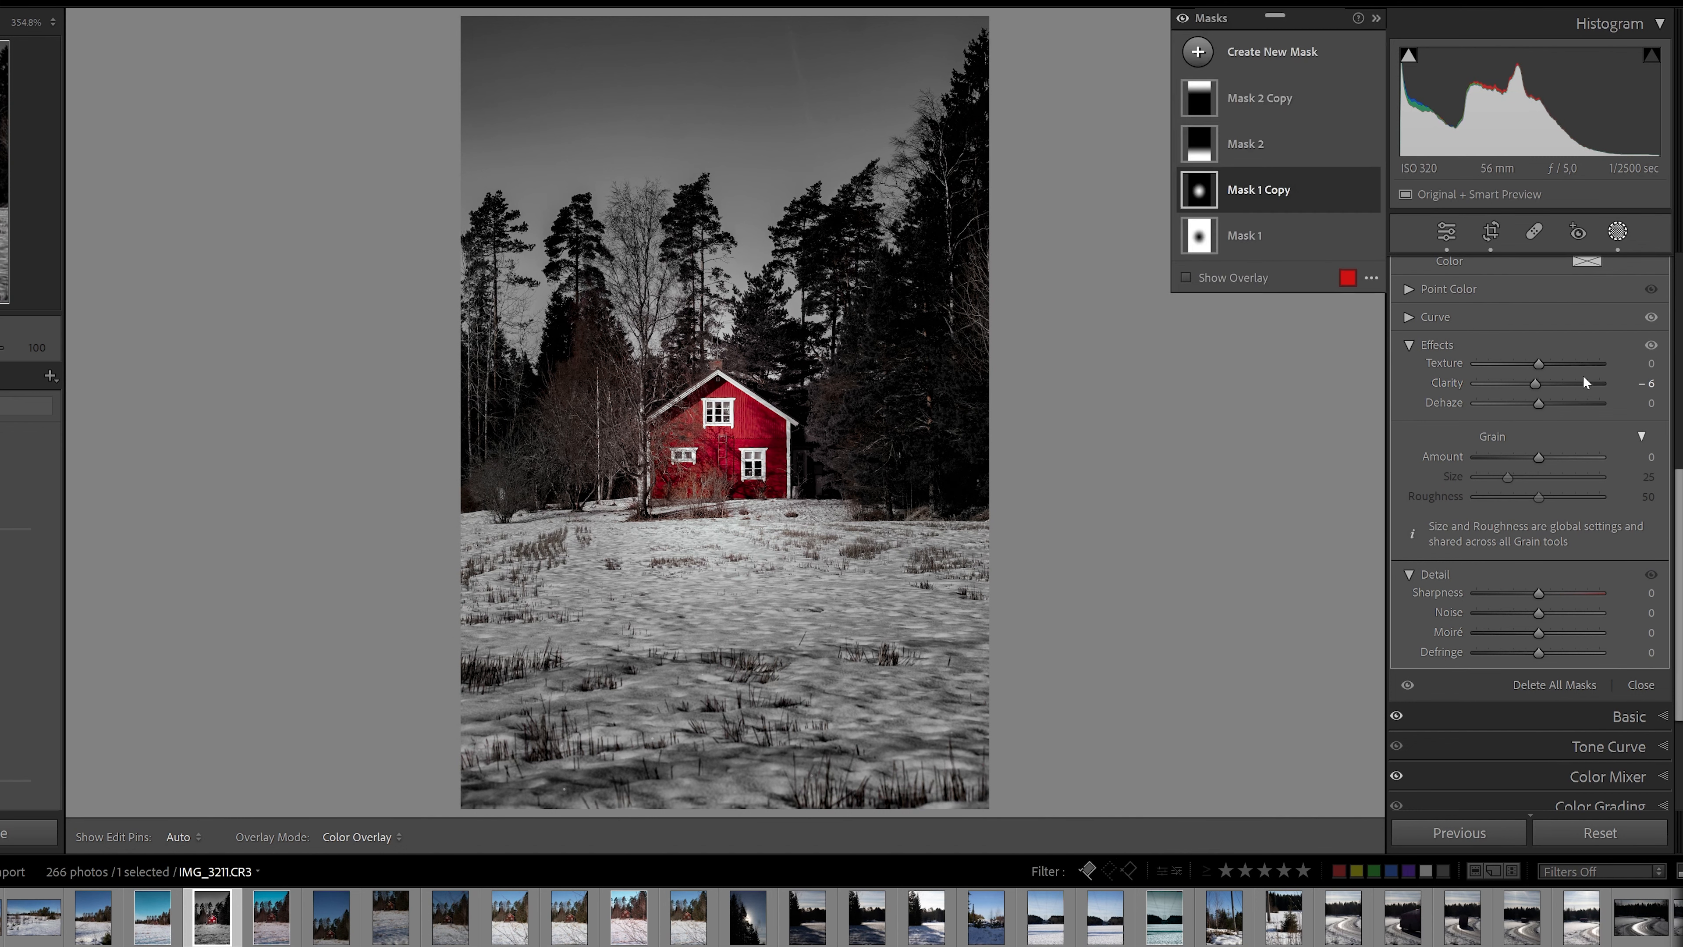
double_click(1534, 383)
drag(1539, 593, 1556, 594)
scroll(1492, 582, up, 5)
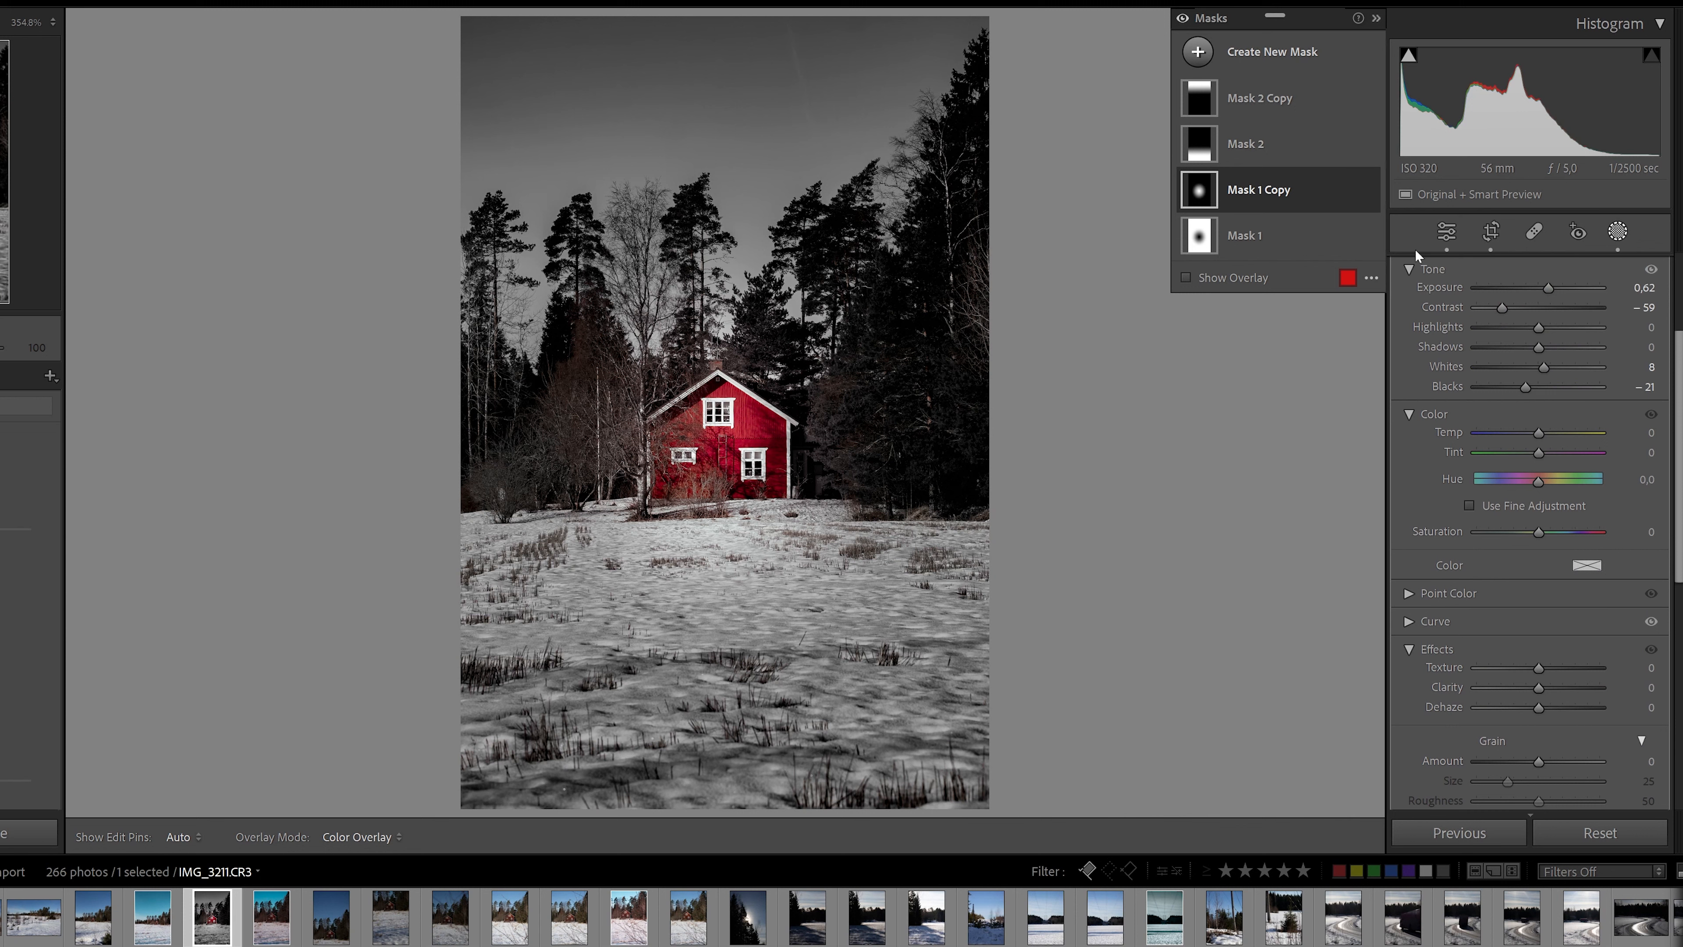
- Tint the photo's shadows blue with Color Grading, using hue 221 and saturation 39
click(1448, 232)
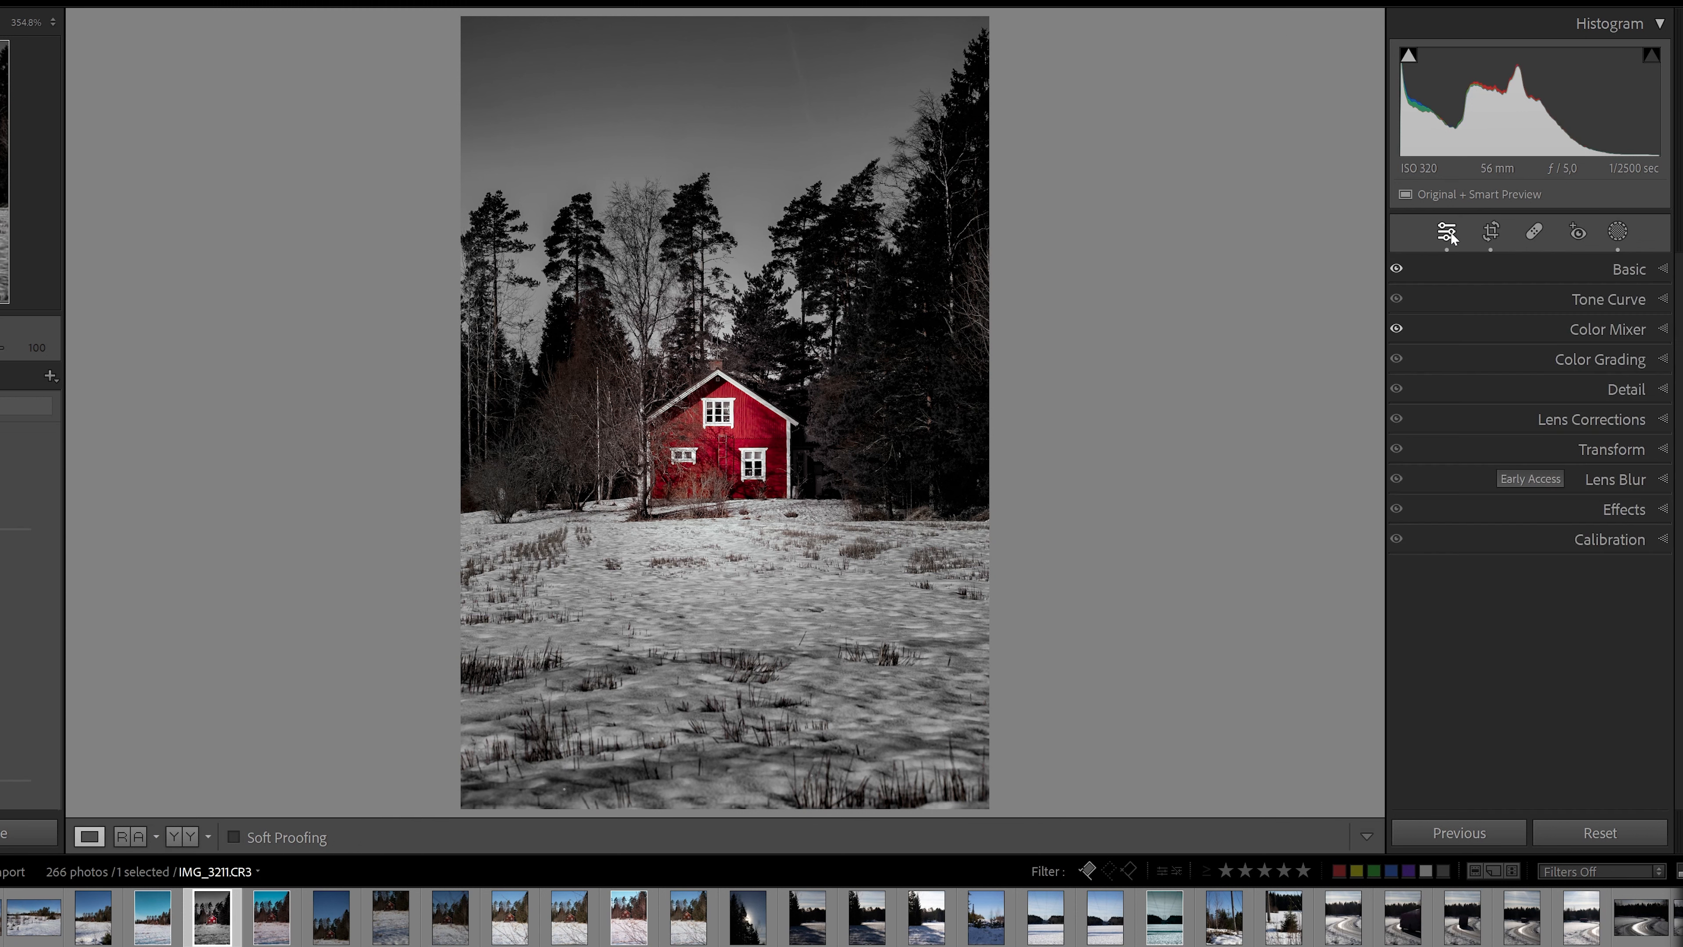
click(1610, 330)
click(1594, 331)
click(1600, 363)
drag(1465, 650, 1466, 656)
drag(1352, 691, 1333, 698)
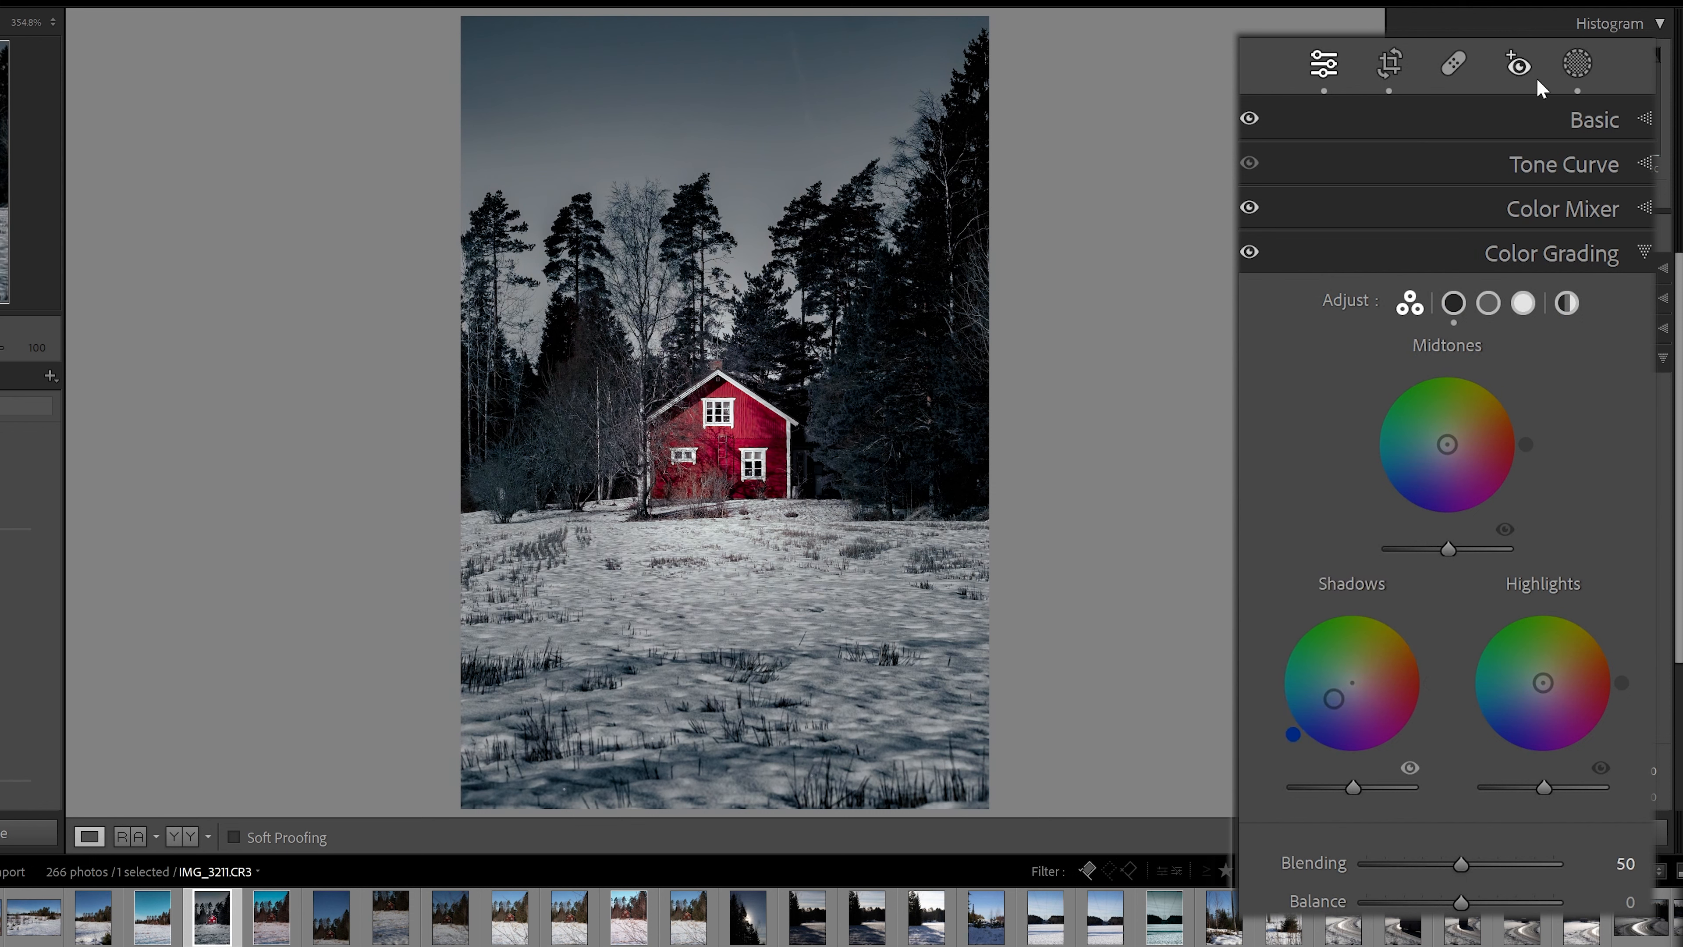
- Move the sky's linear gradient mask lower toward the house roof and tilt it slightly
click(1577, 63)
click(728, 227)
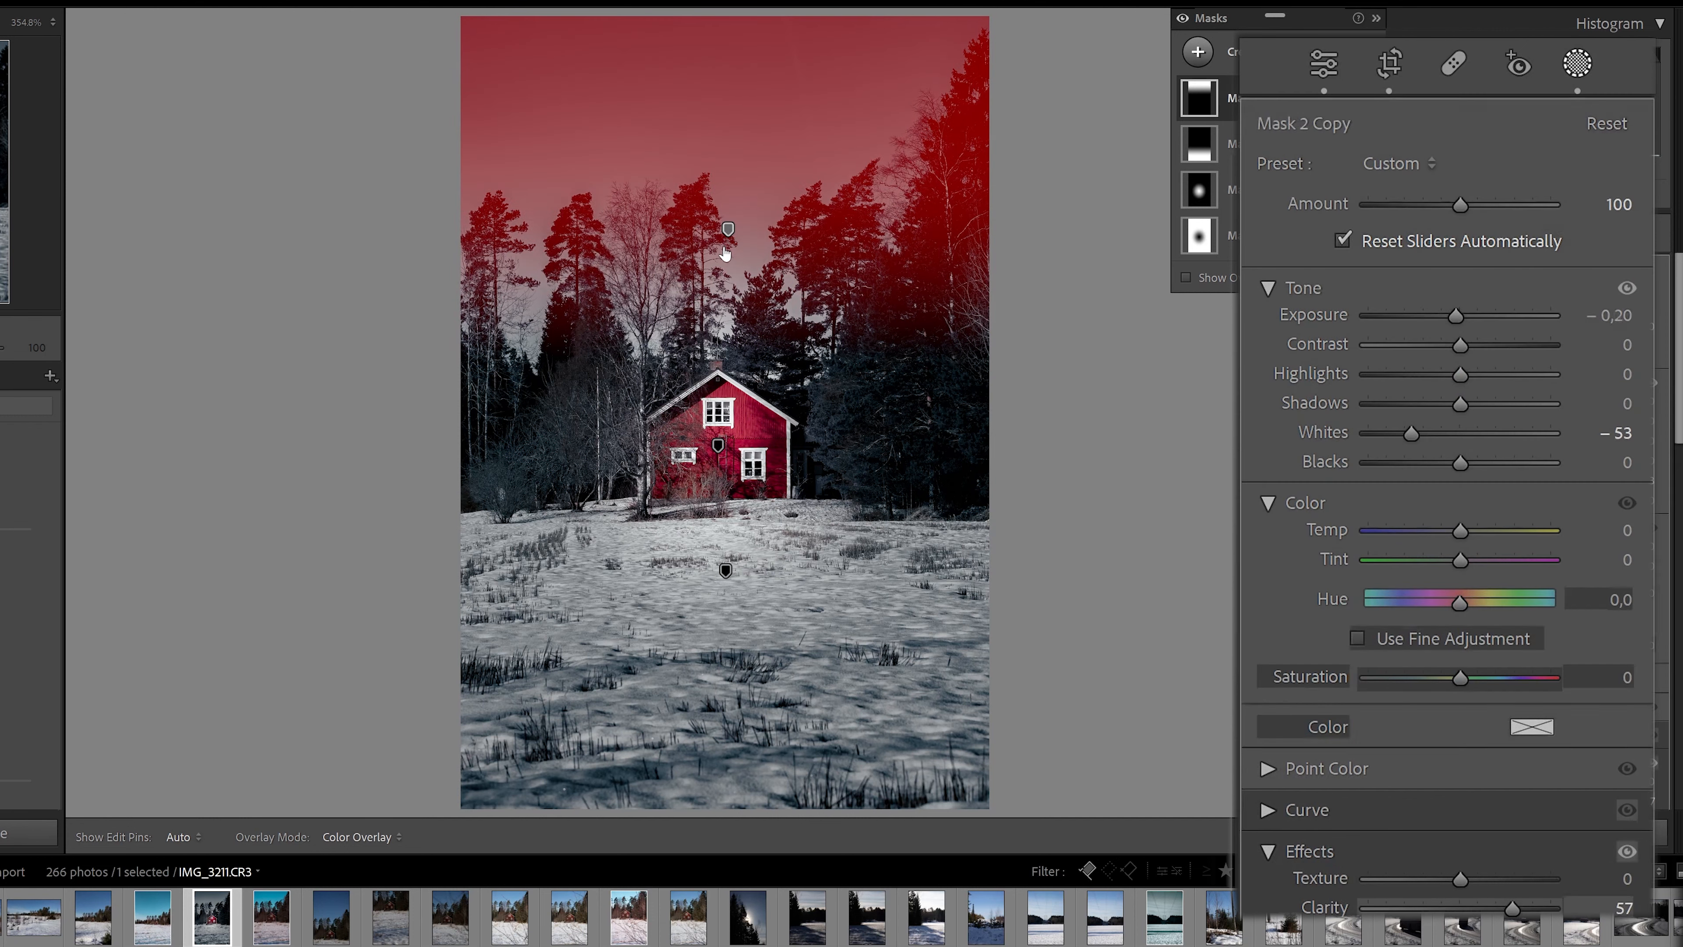
drag(727, 228, 728, 284)
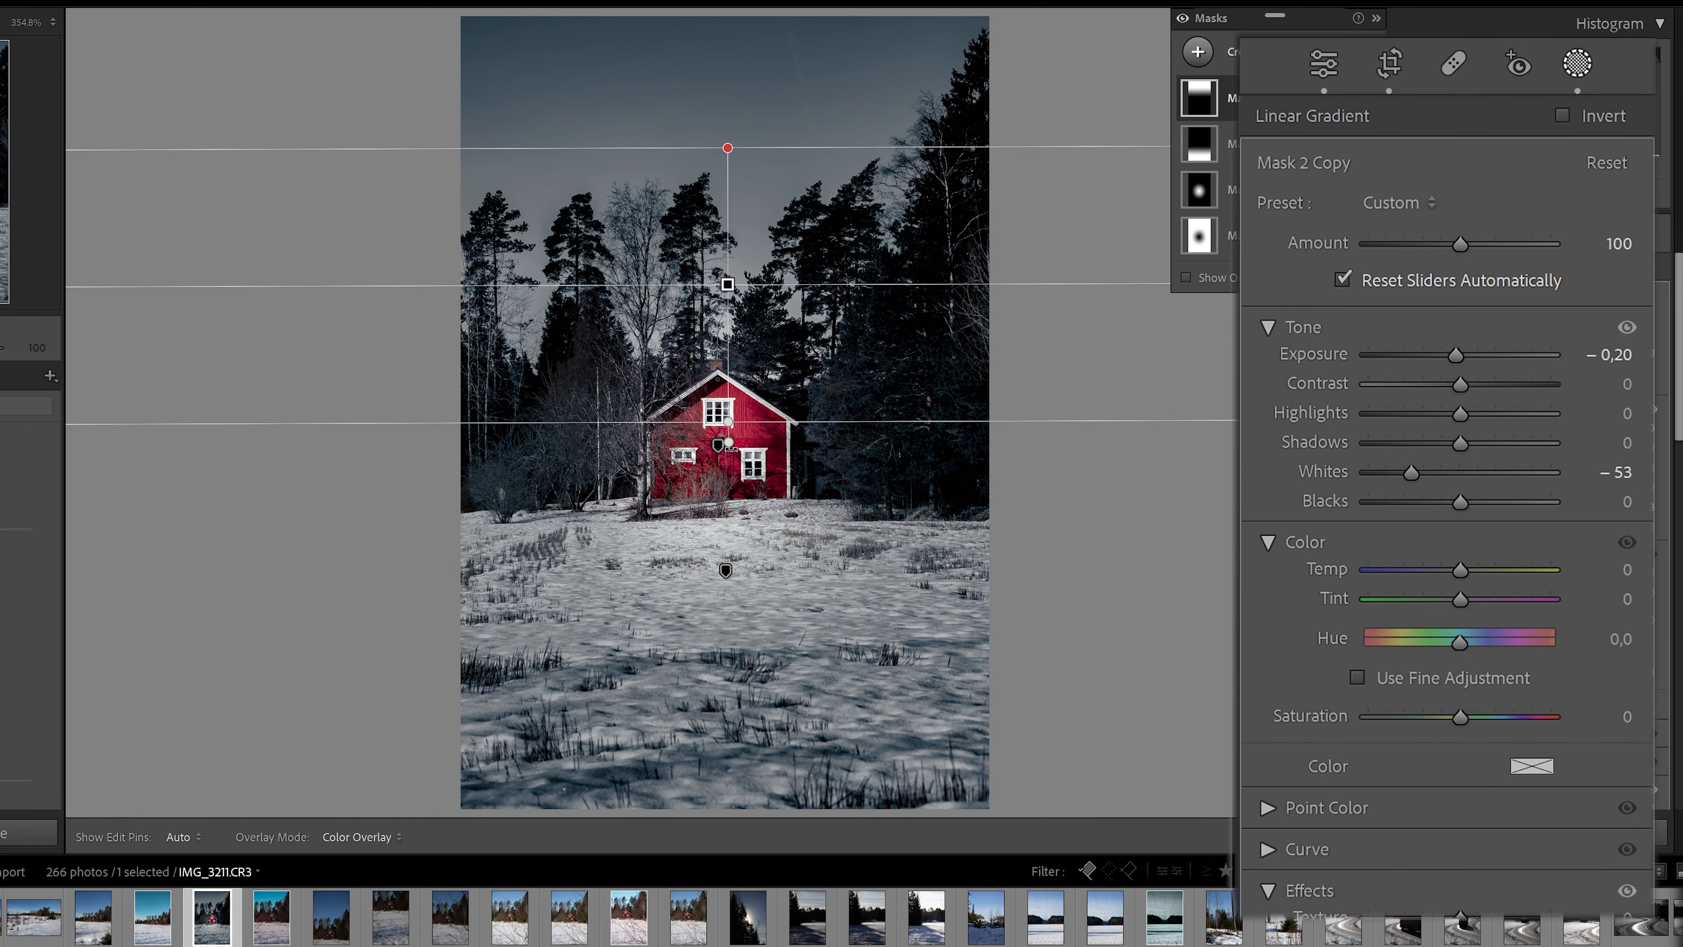
drag(729, 444, 723, 363)
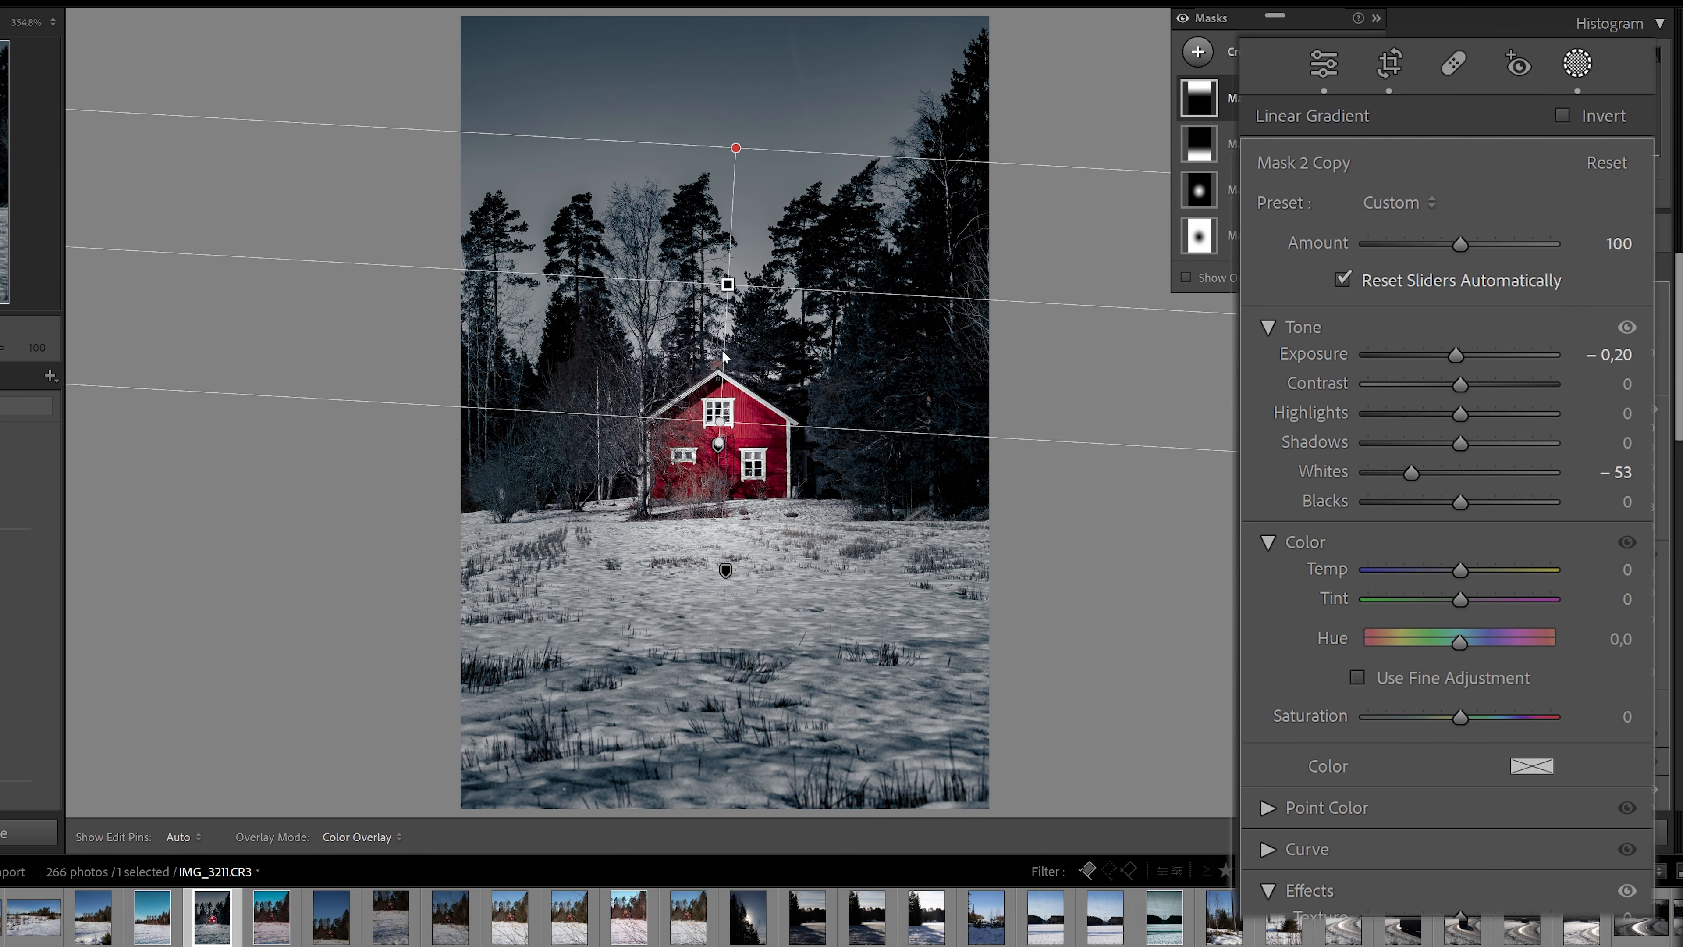
drag(727, 284, 734, 287)
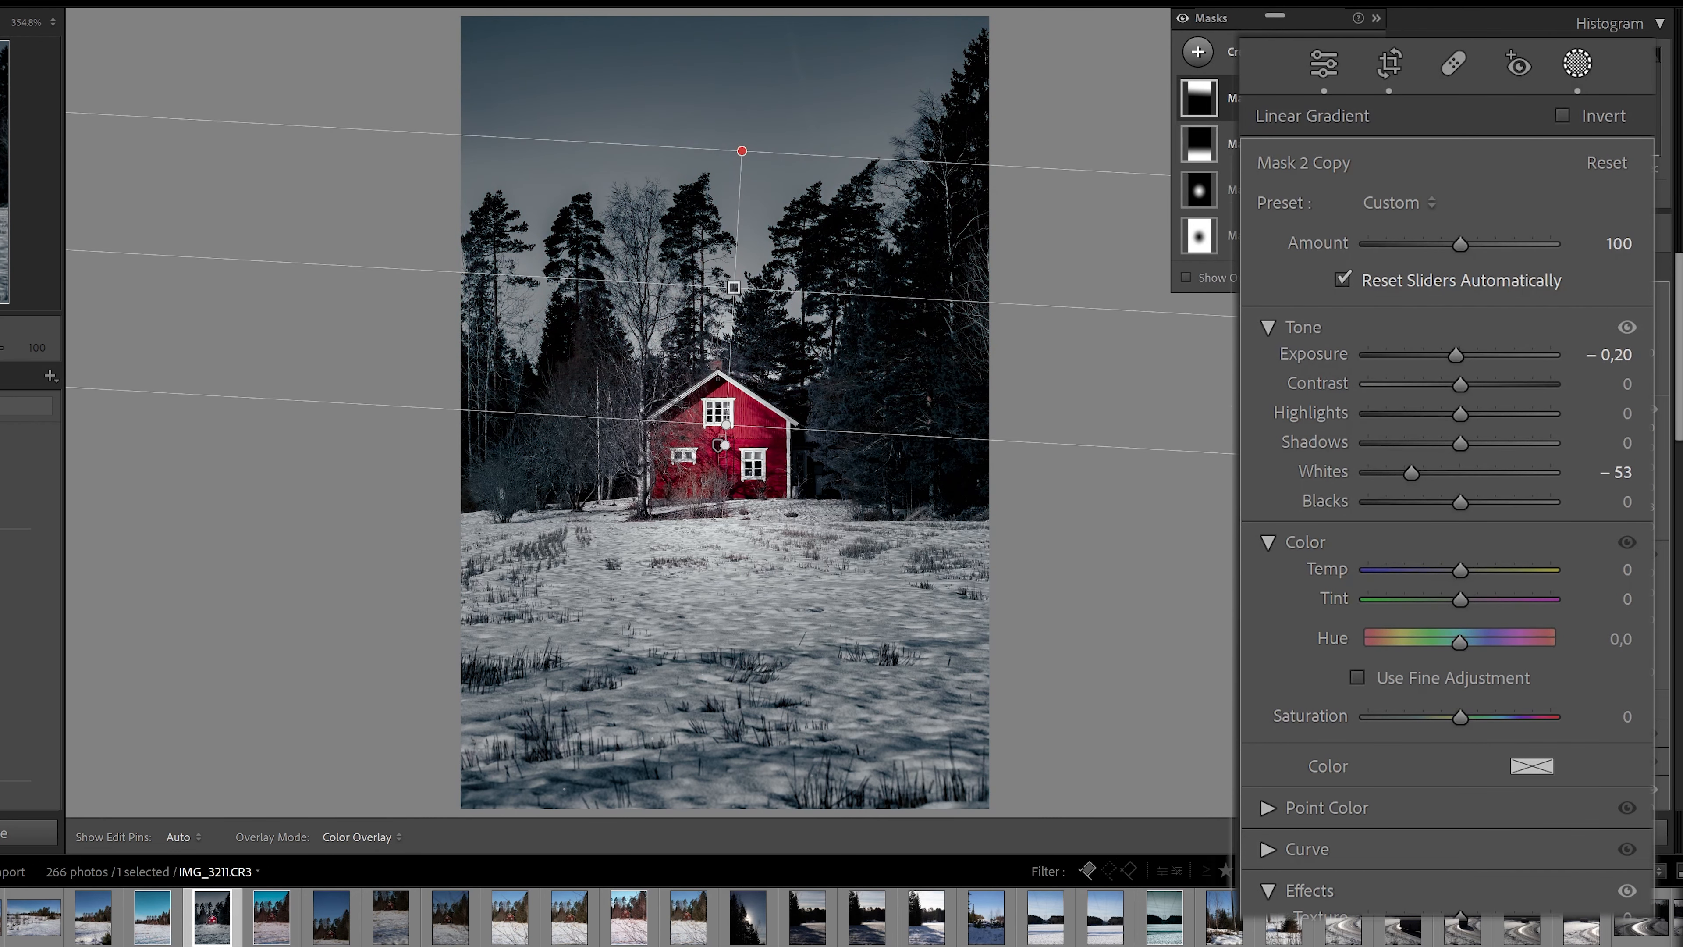
- Try a radial glow over the trees left of the house with Exposure 2.36, Contrast 43, Whites 42, Clarity −41 and Dehaze −49
click(1198, 52)
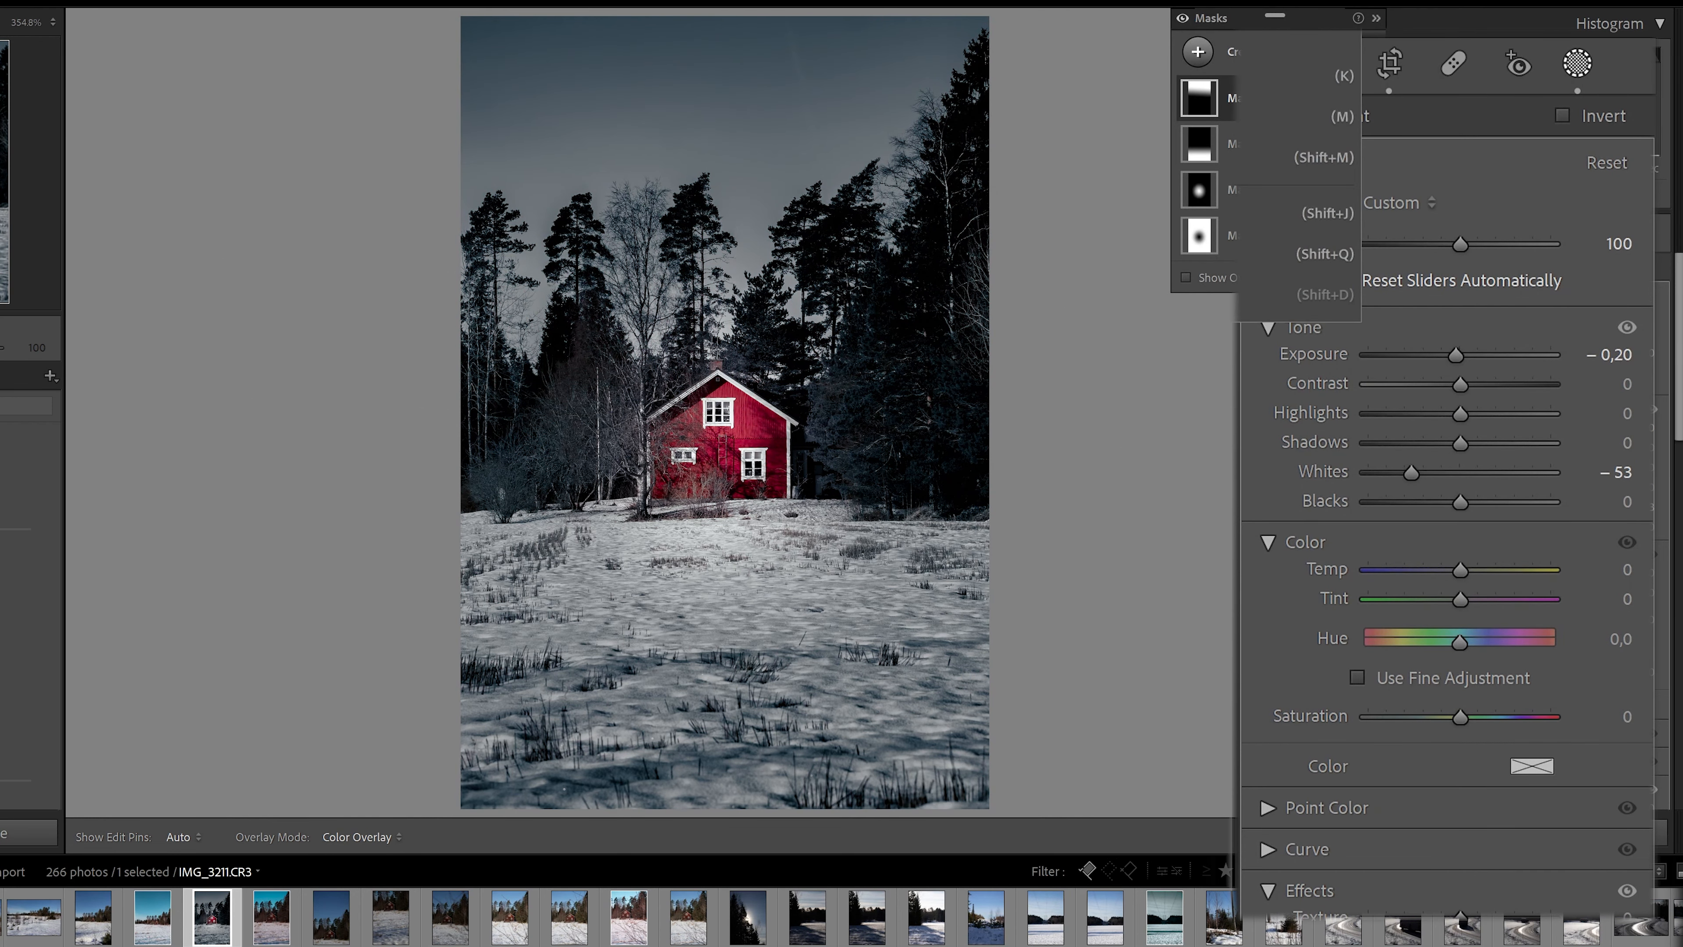
click(1321, 157)
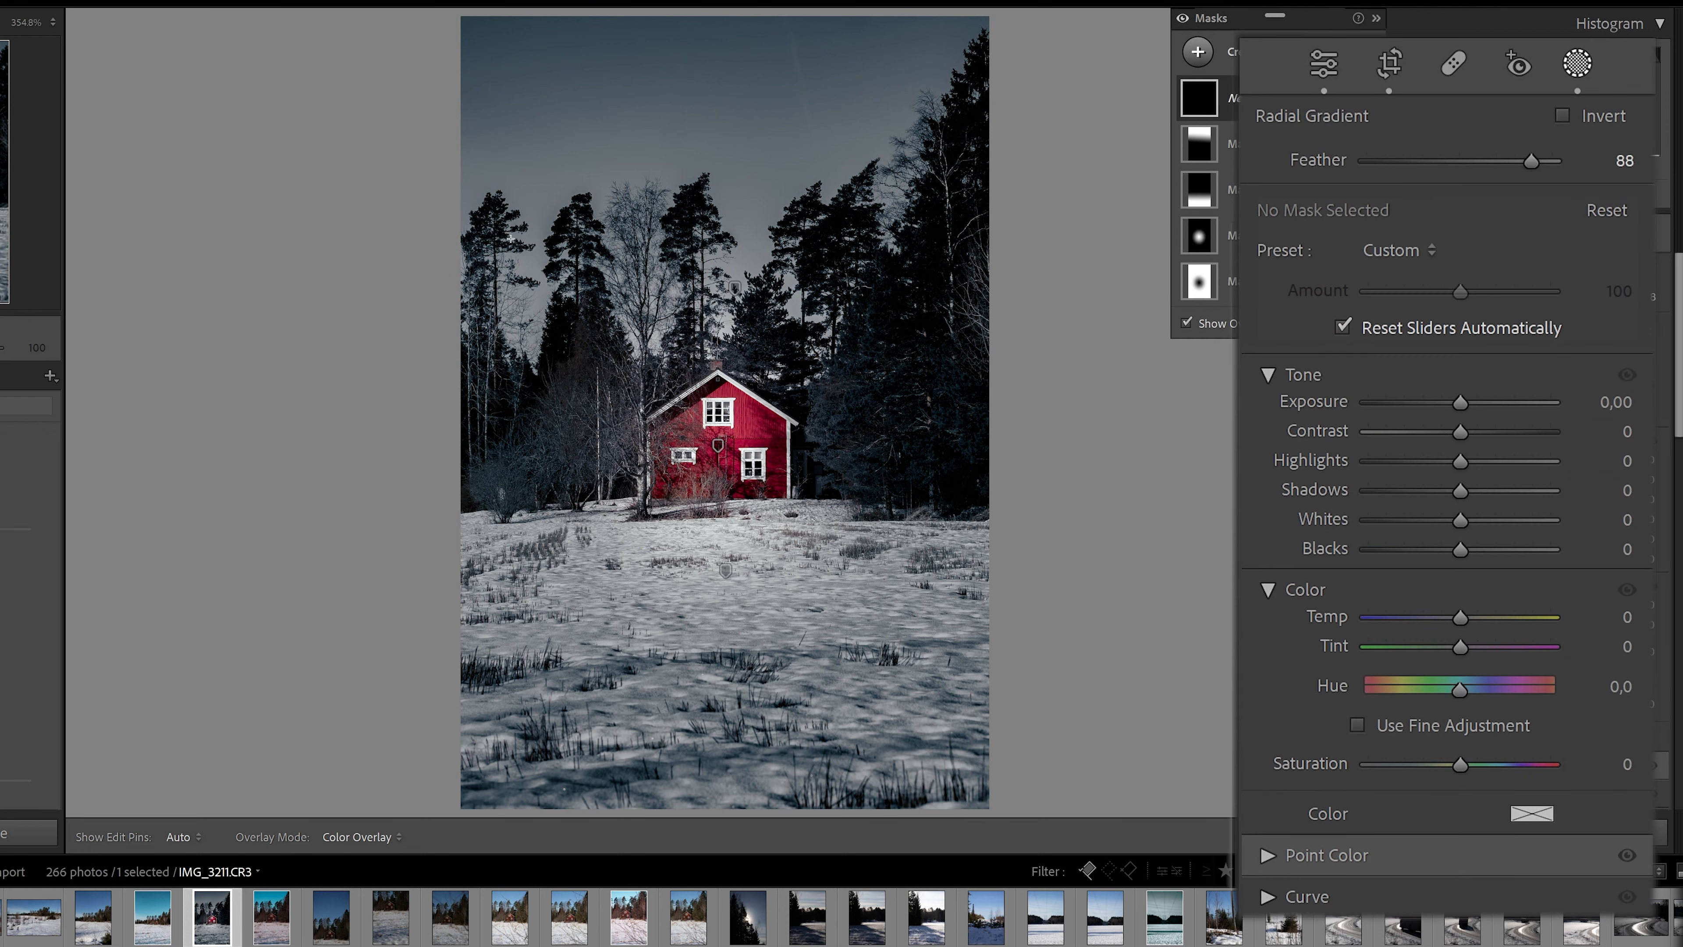
drag(503, 254, 650, 467)
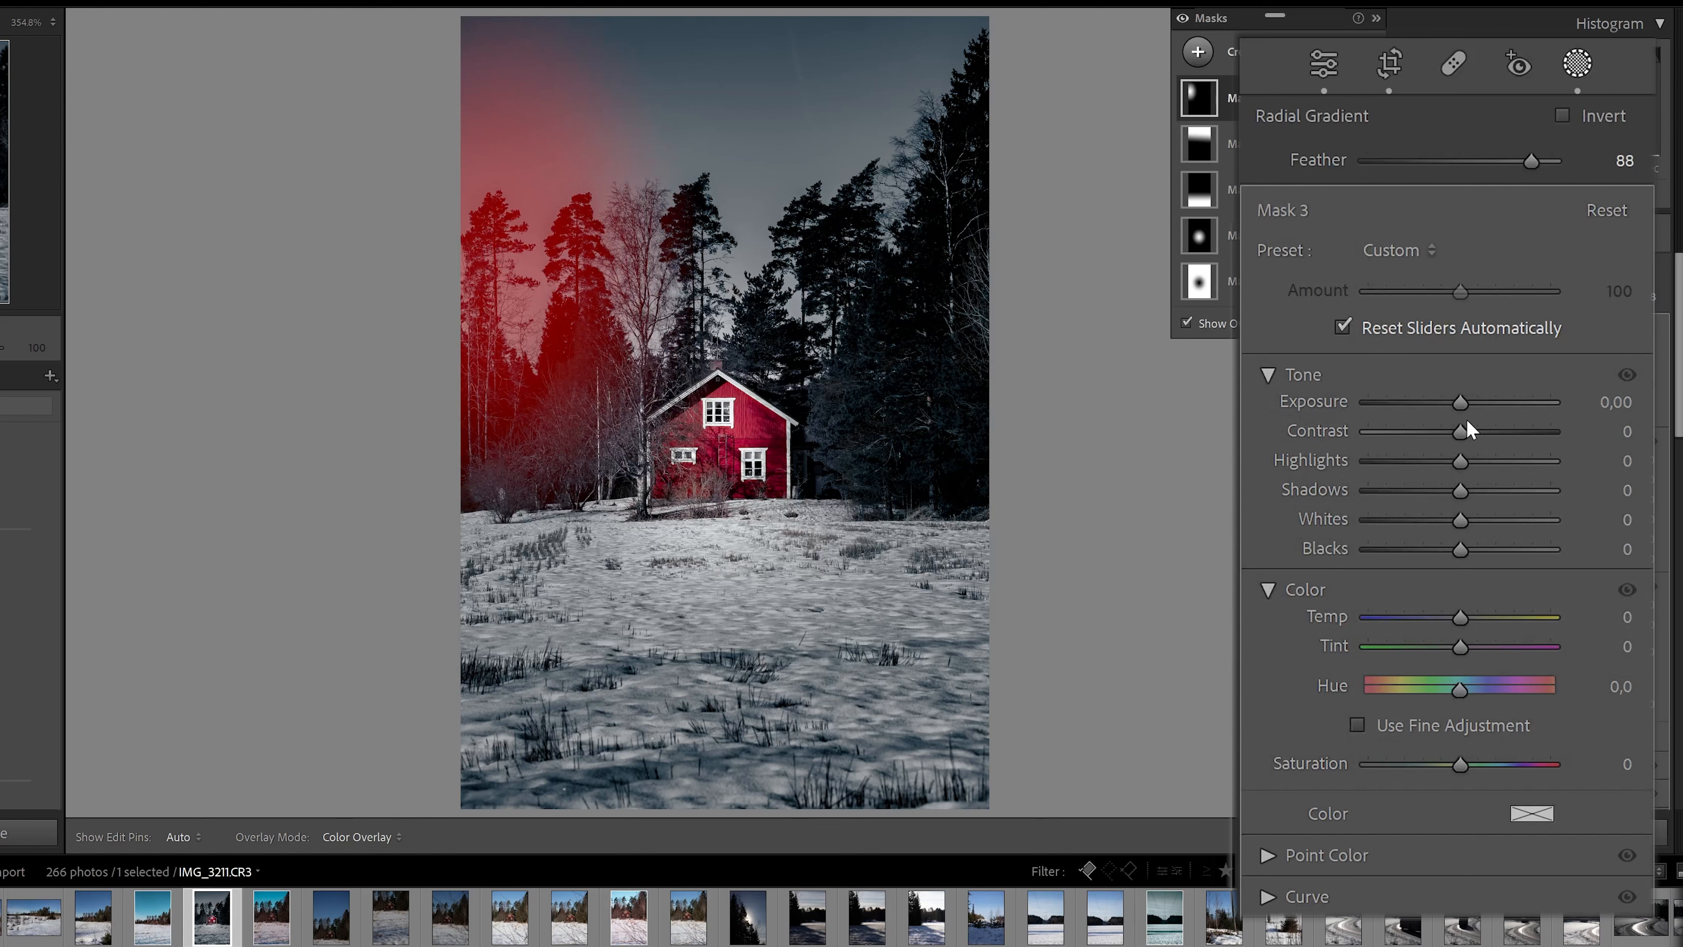
drag(1467, 412, 1501, 431)
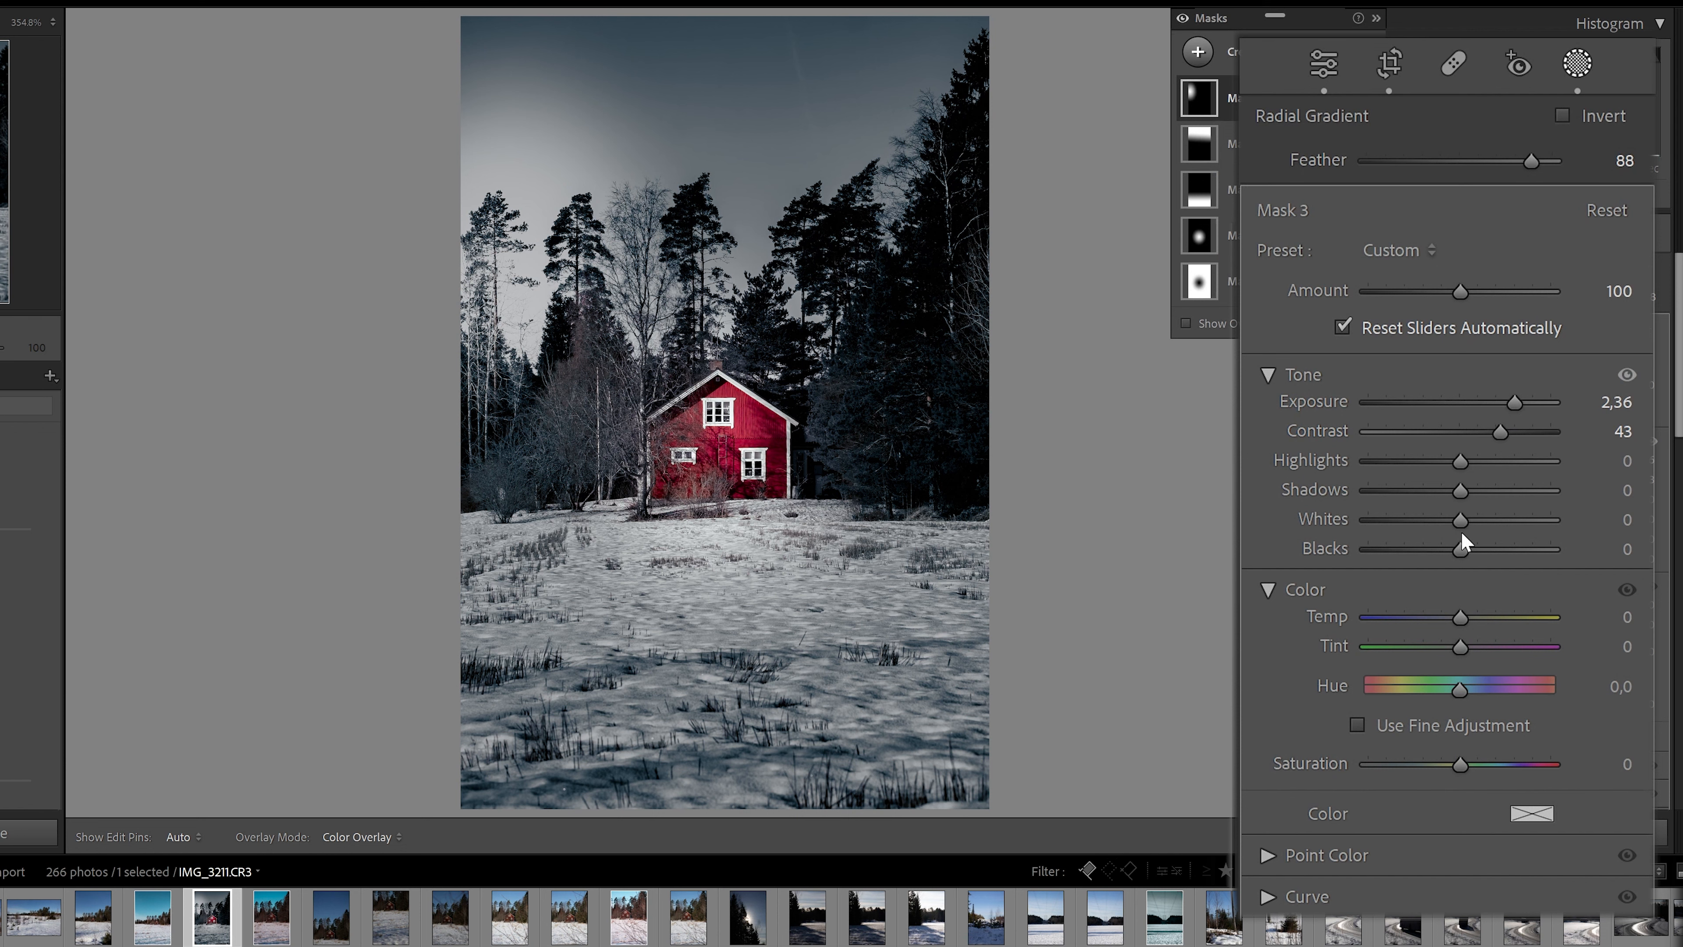
drag(1461, 520, 1508, 522)
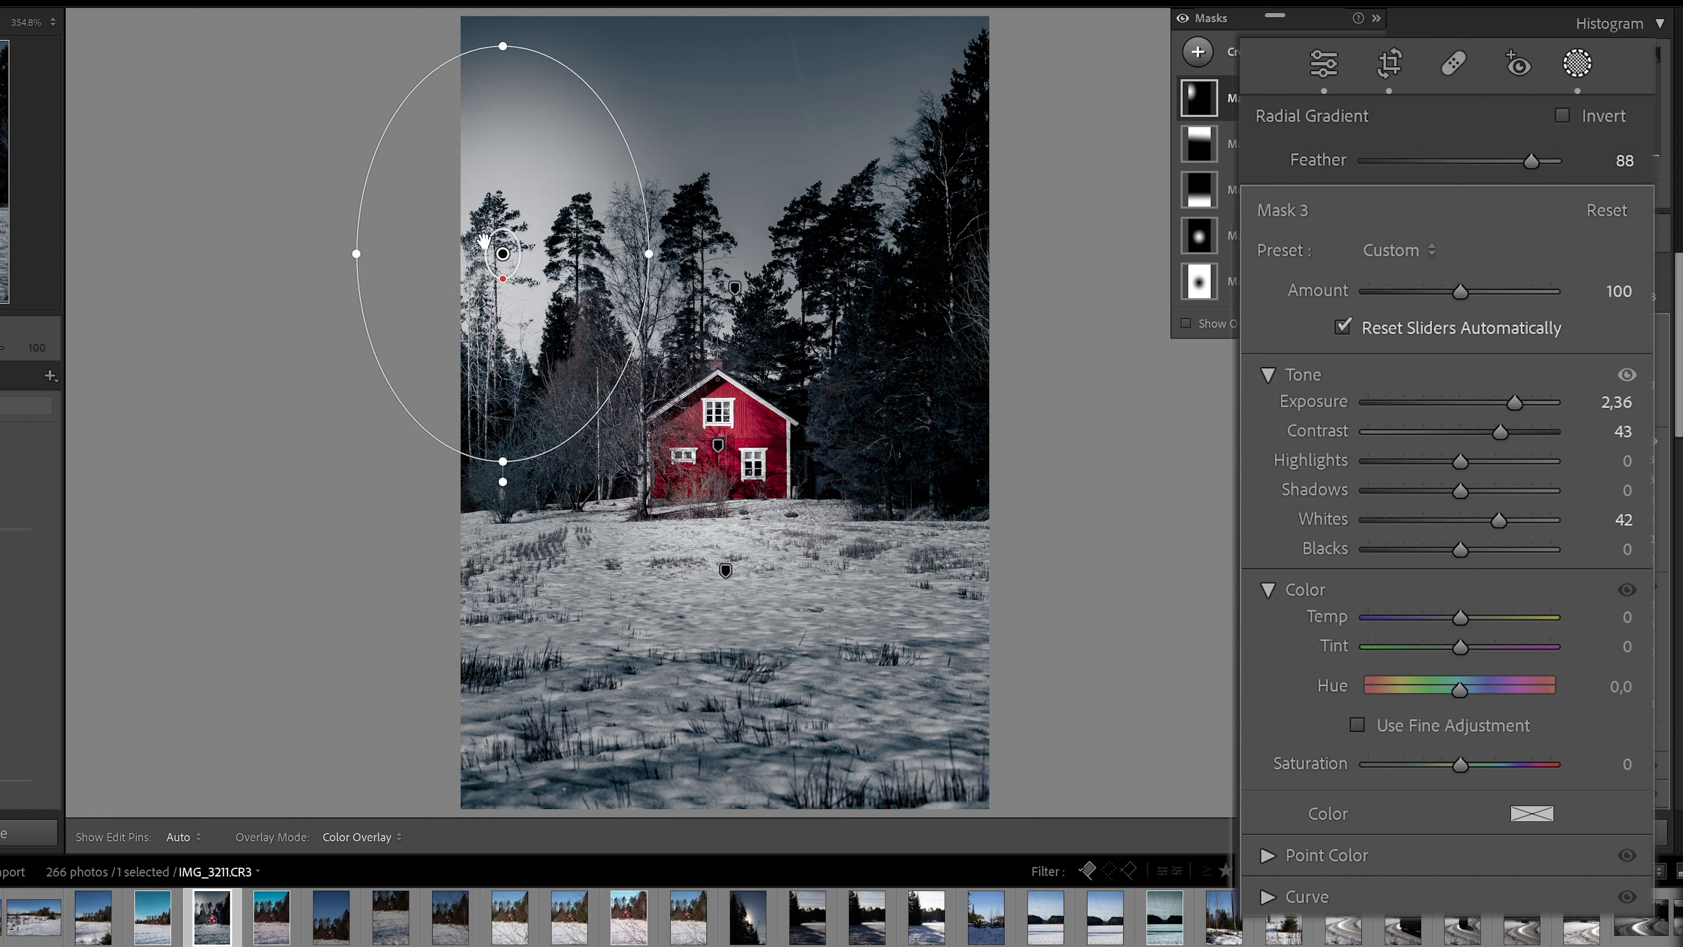
scroll(1392, 722, down, 8)
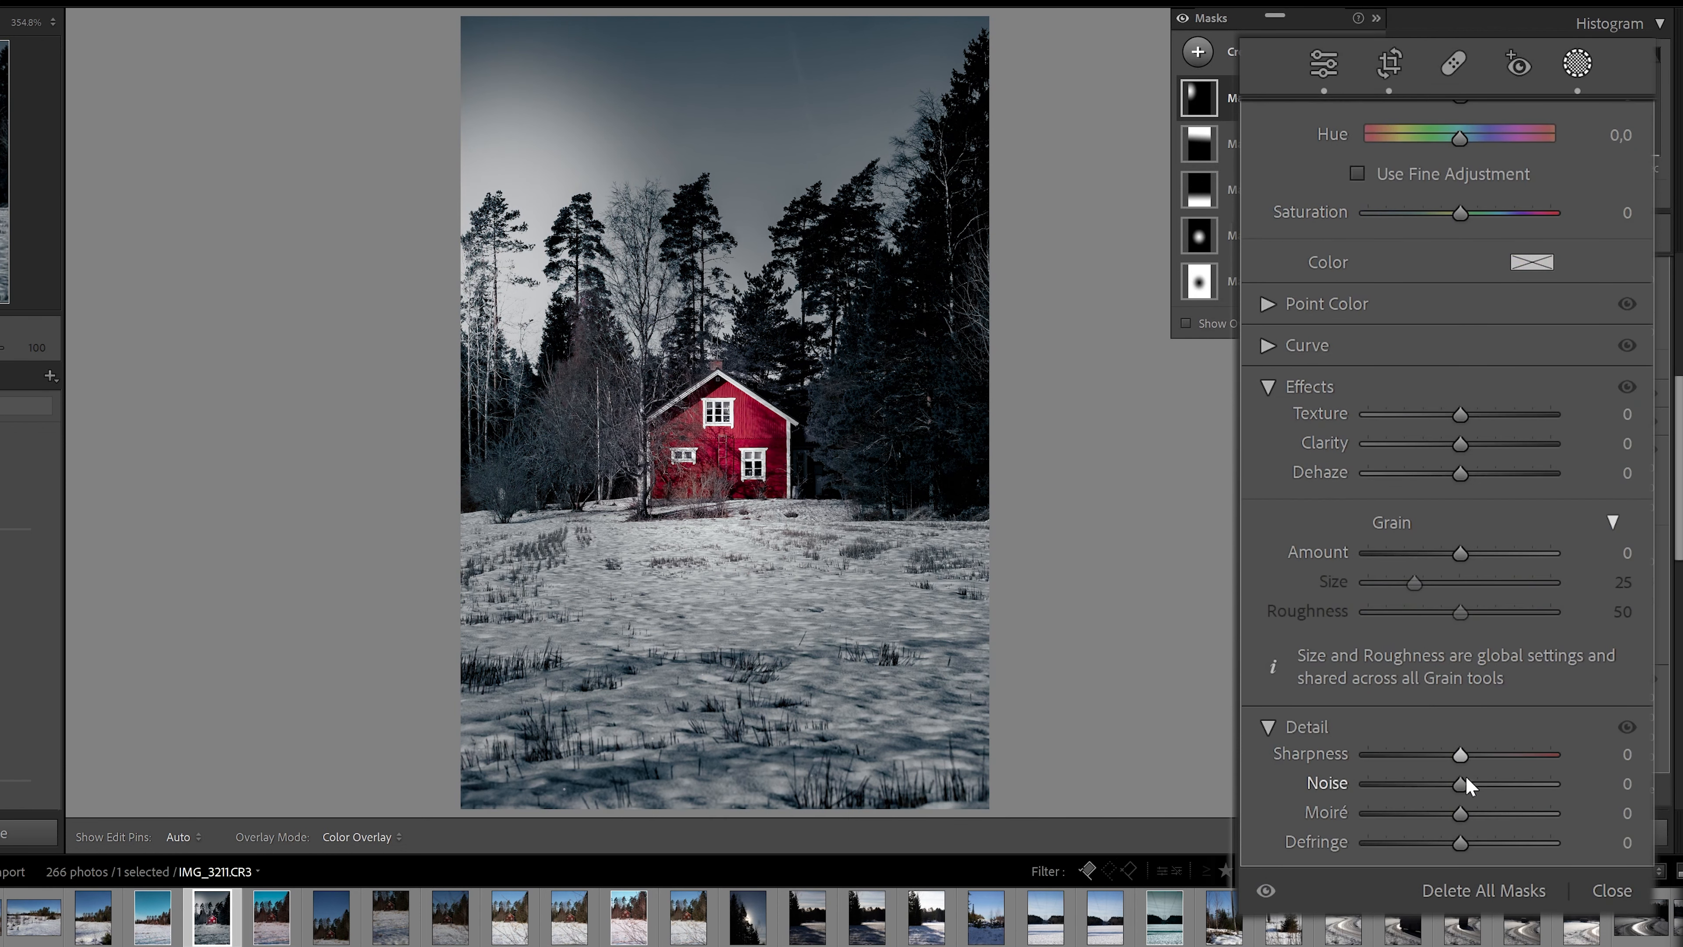
drag(1460, 473, 1422, 441)
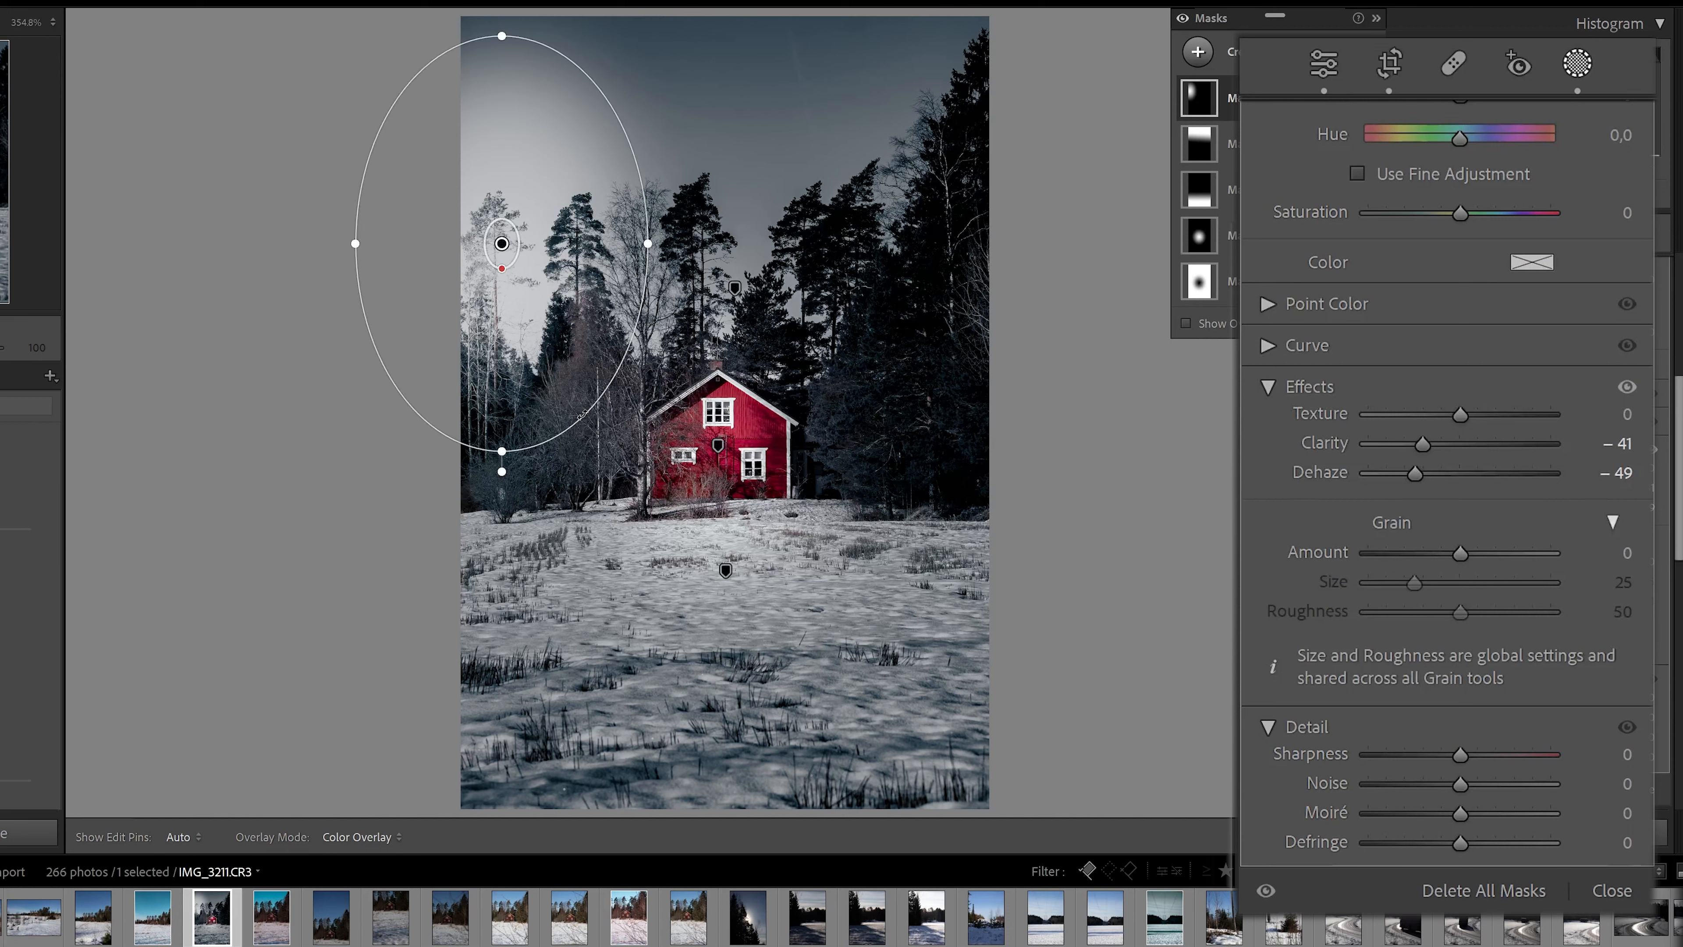
- Try rotating, reshaping and moving the radial glow up into the sky, and delete that mask
drag(502, 470, 630, 525)
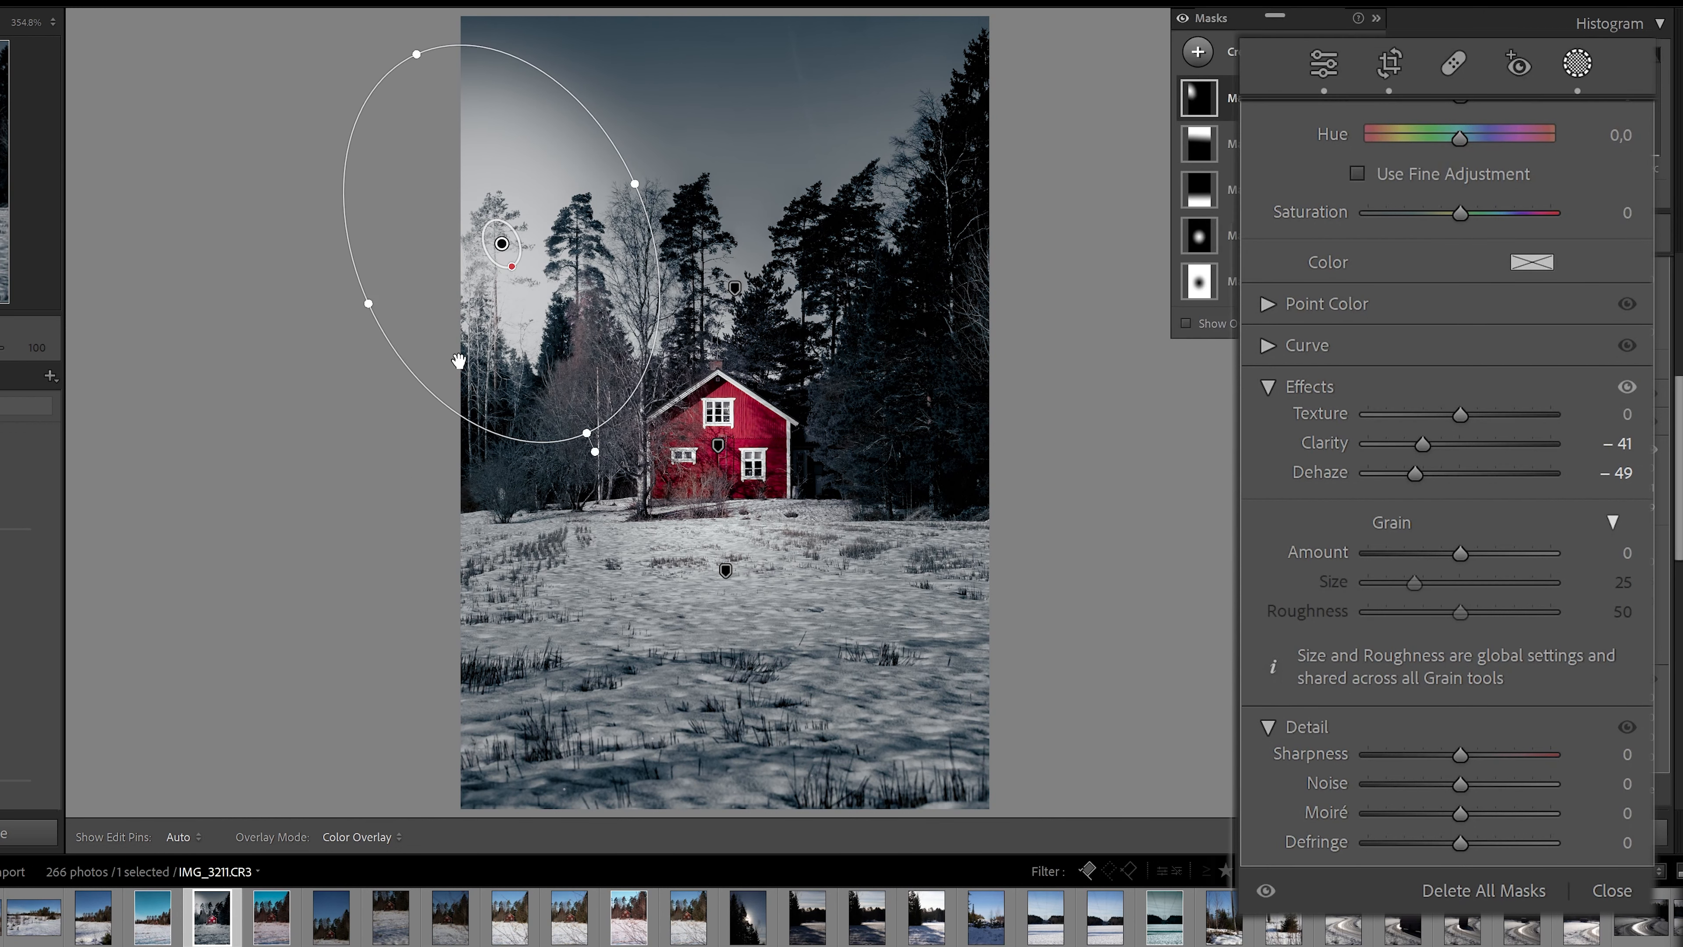
drag(501, 243, 501, 250)
drag(635, 189, 624, 195)
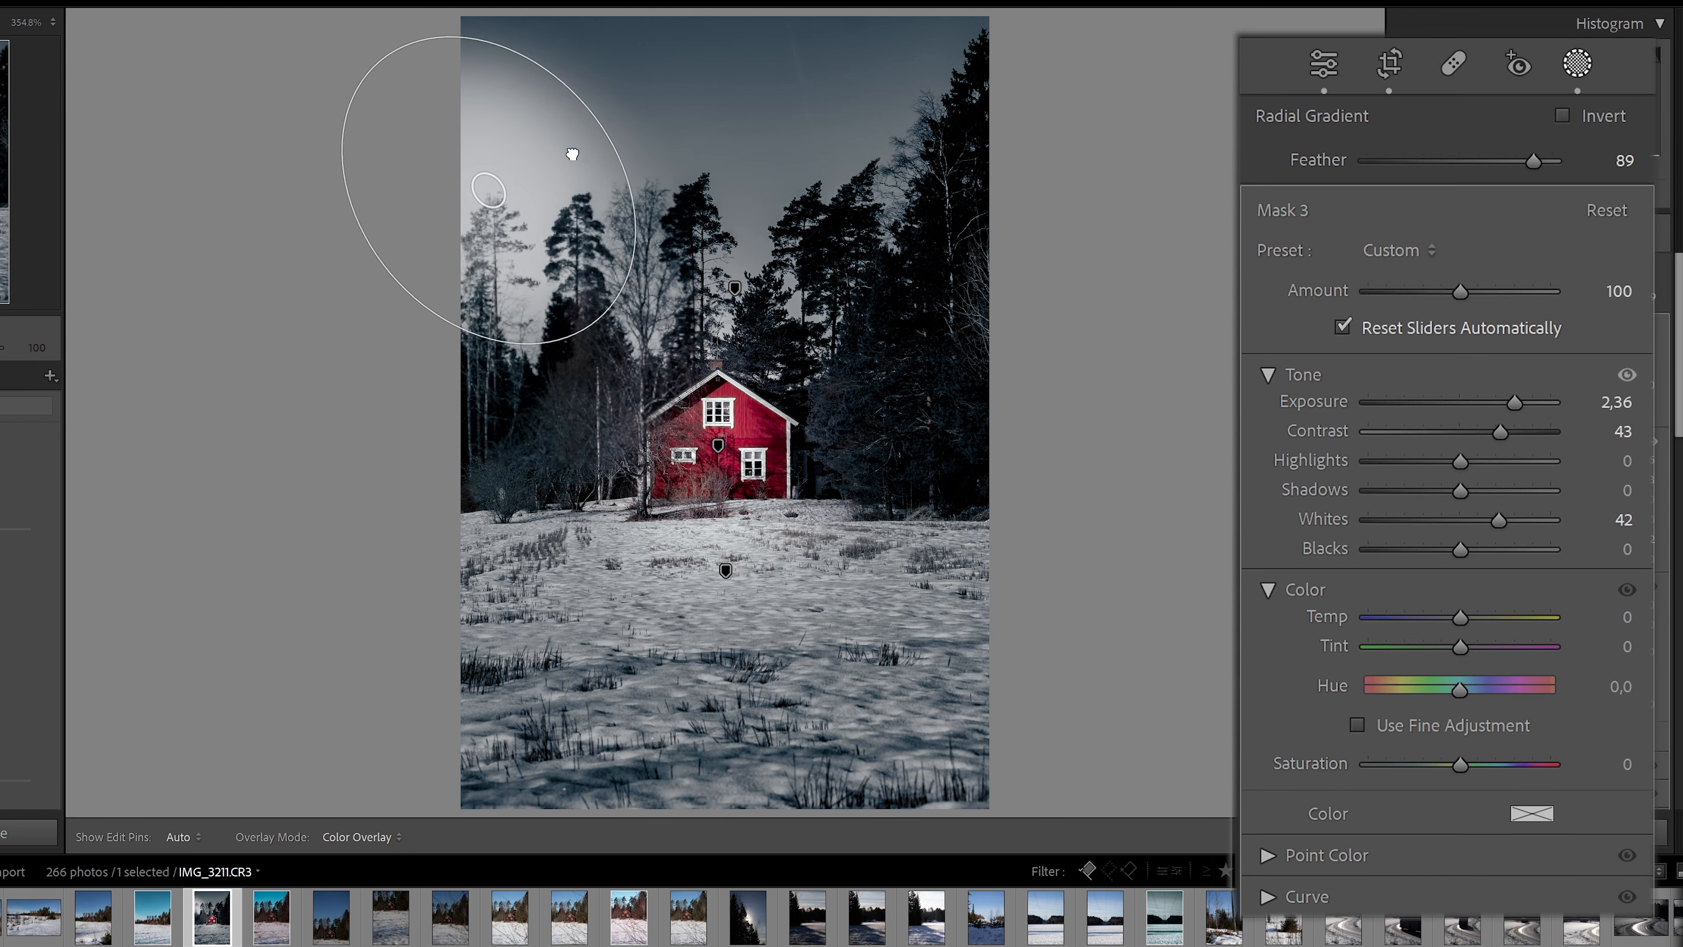
drag(571, 154, 550, 256)
drag(550, 158, 534, 150)
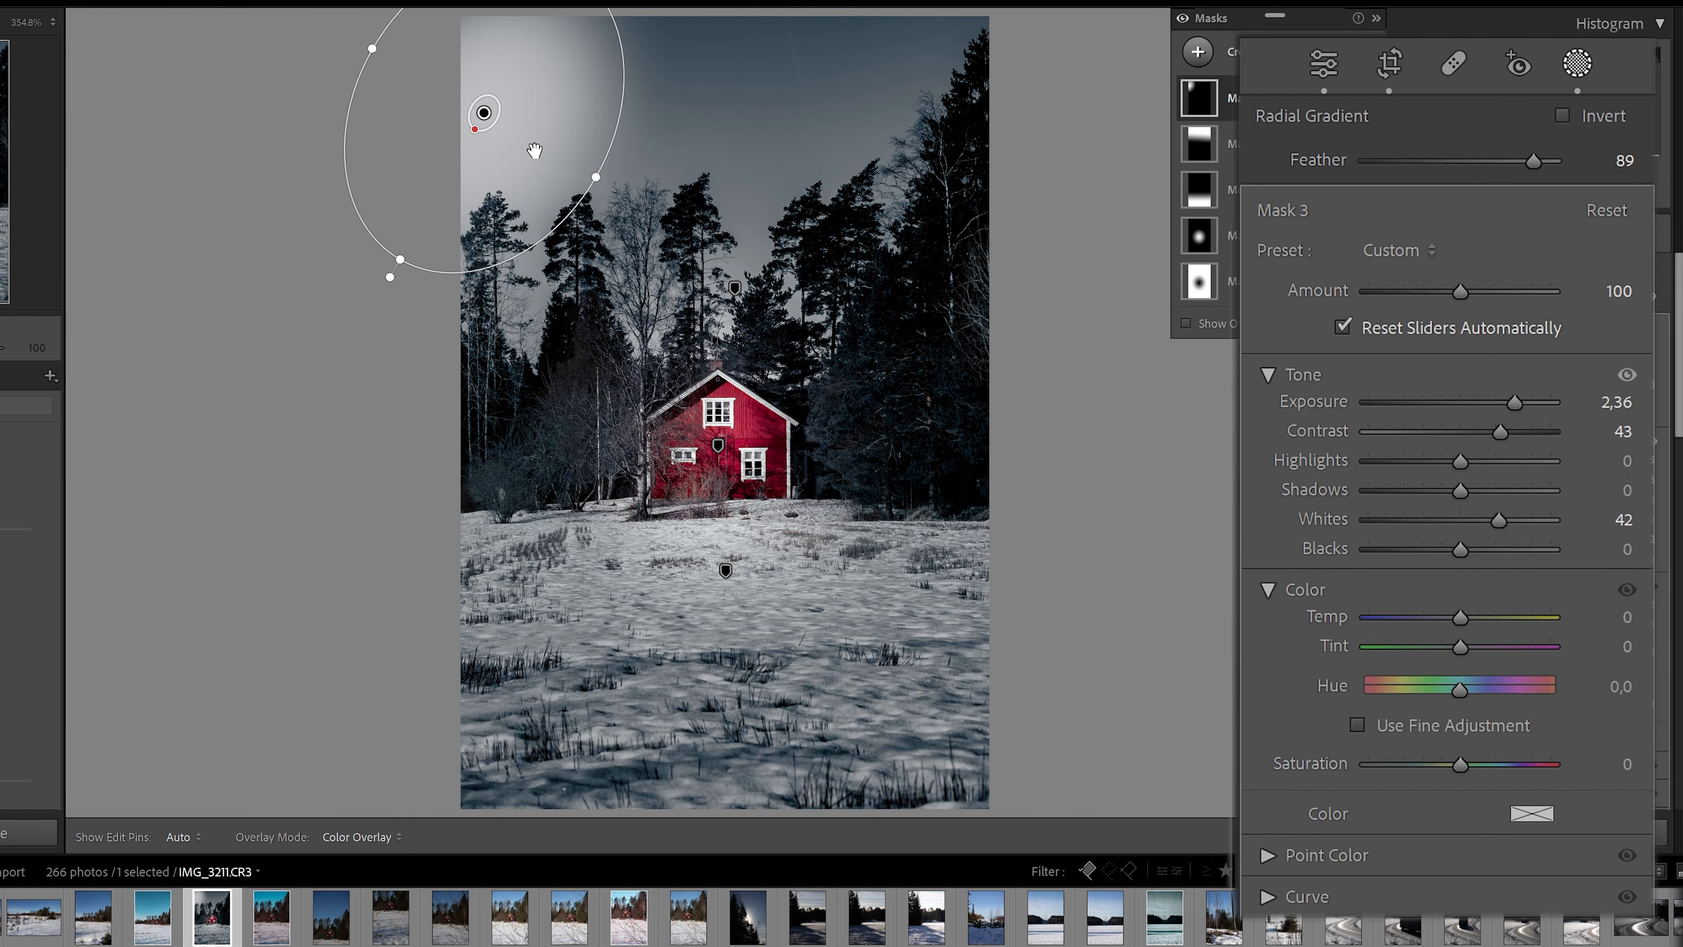
key(Delete)
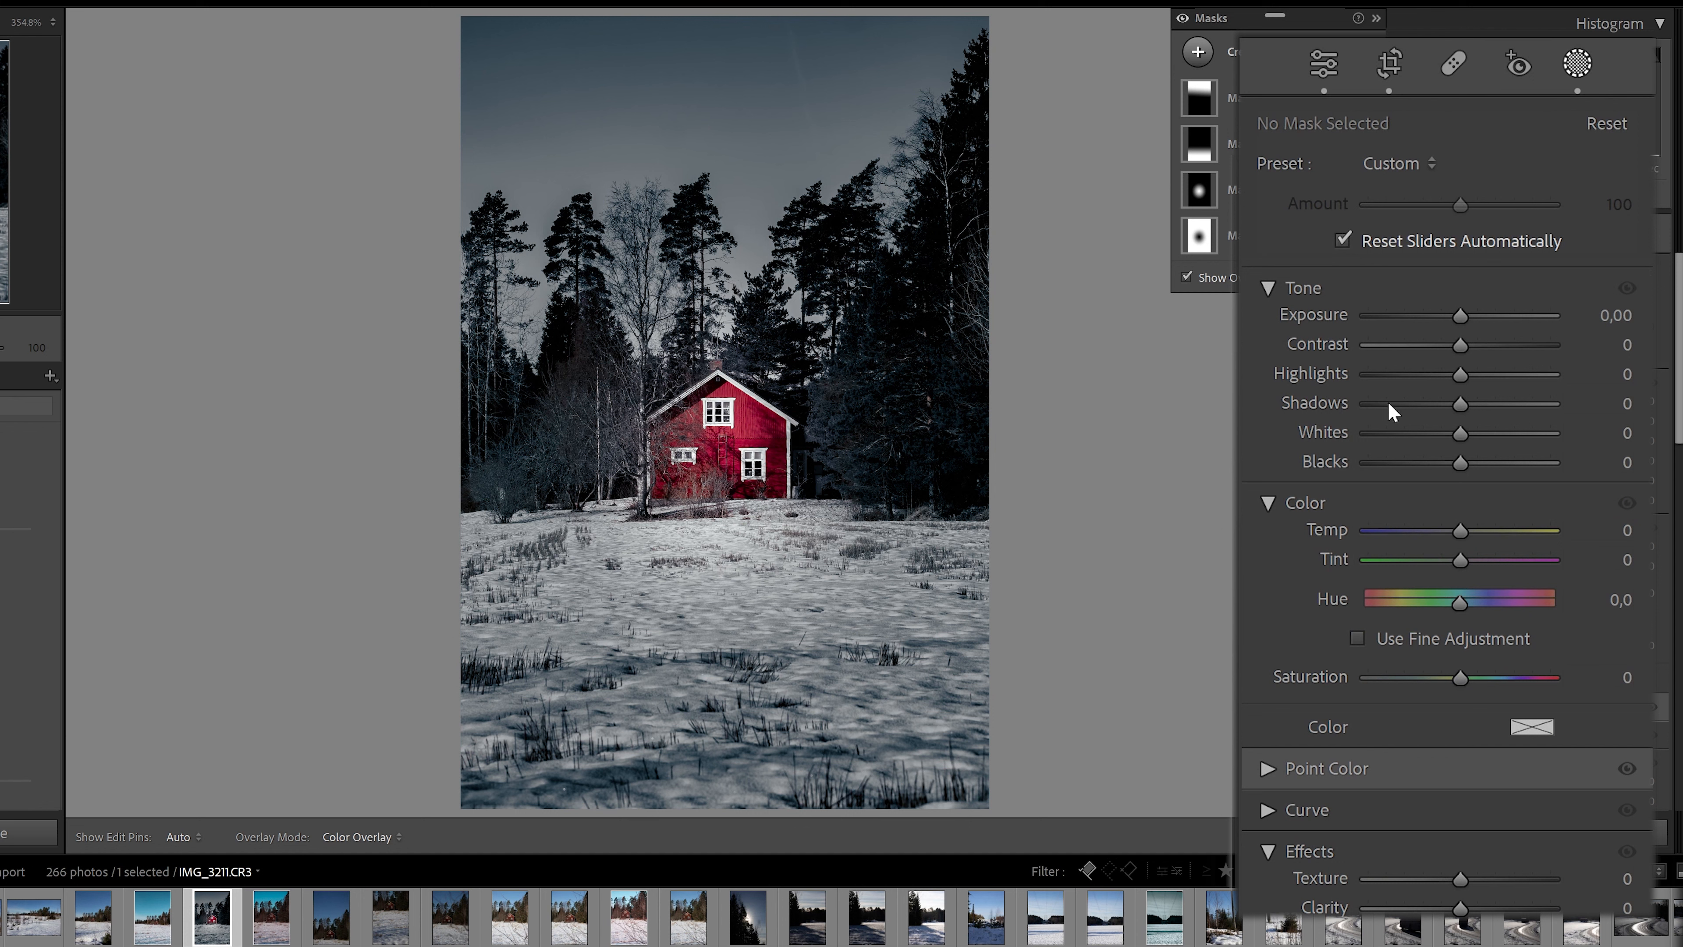
- Add a diagonal linear gradient mask over the photo's upper-left sky and trees with raised Exposure, Whites 66, Clarity 19 and Dehaze −43
click(1198, 52)
click(1299, 117)
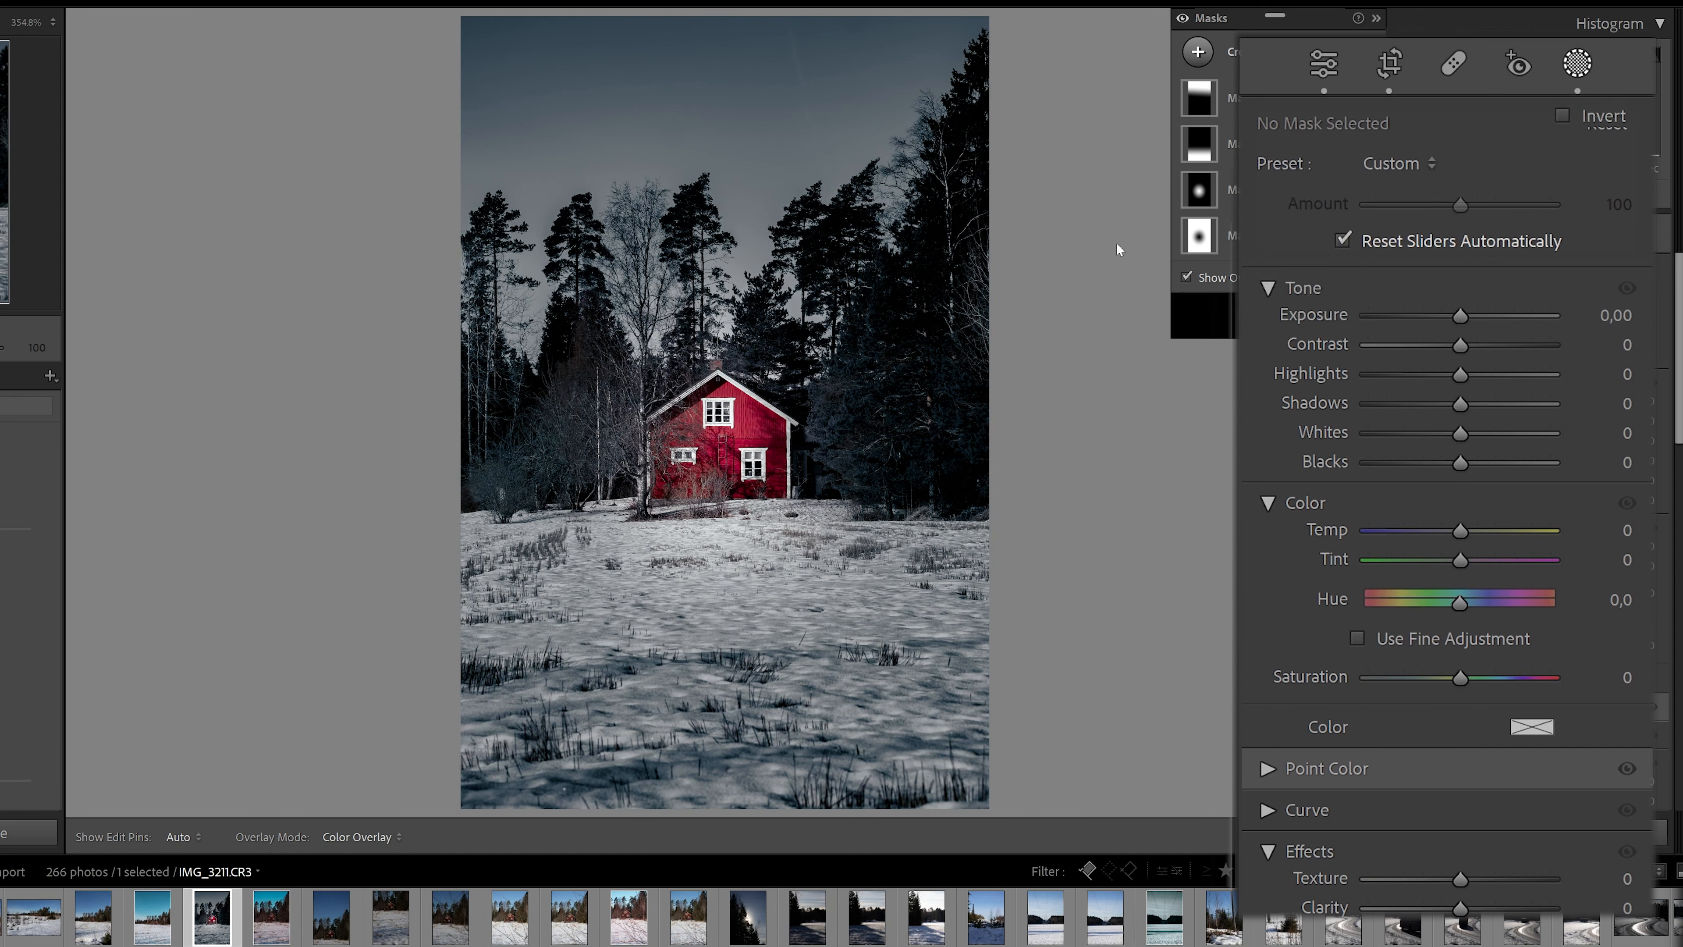
mouse_move(478, 126)
mouse_down()
mouse_move(616, 261)
mouse_move(644, 257)
mouse_up()
drag(561, 193, 557, 212)
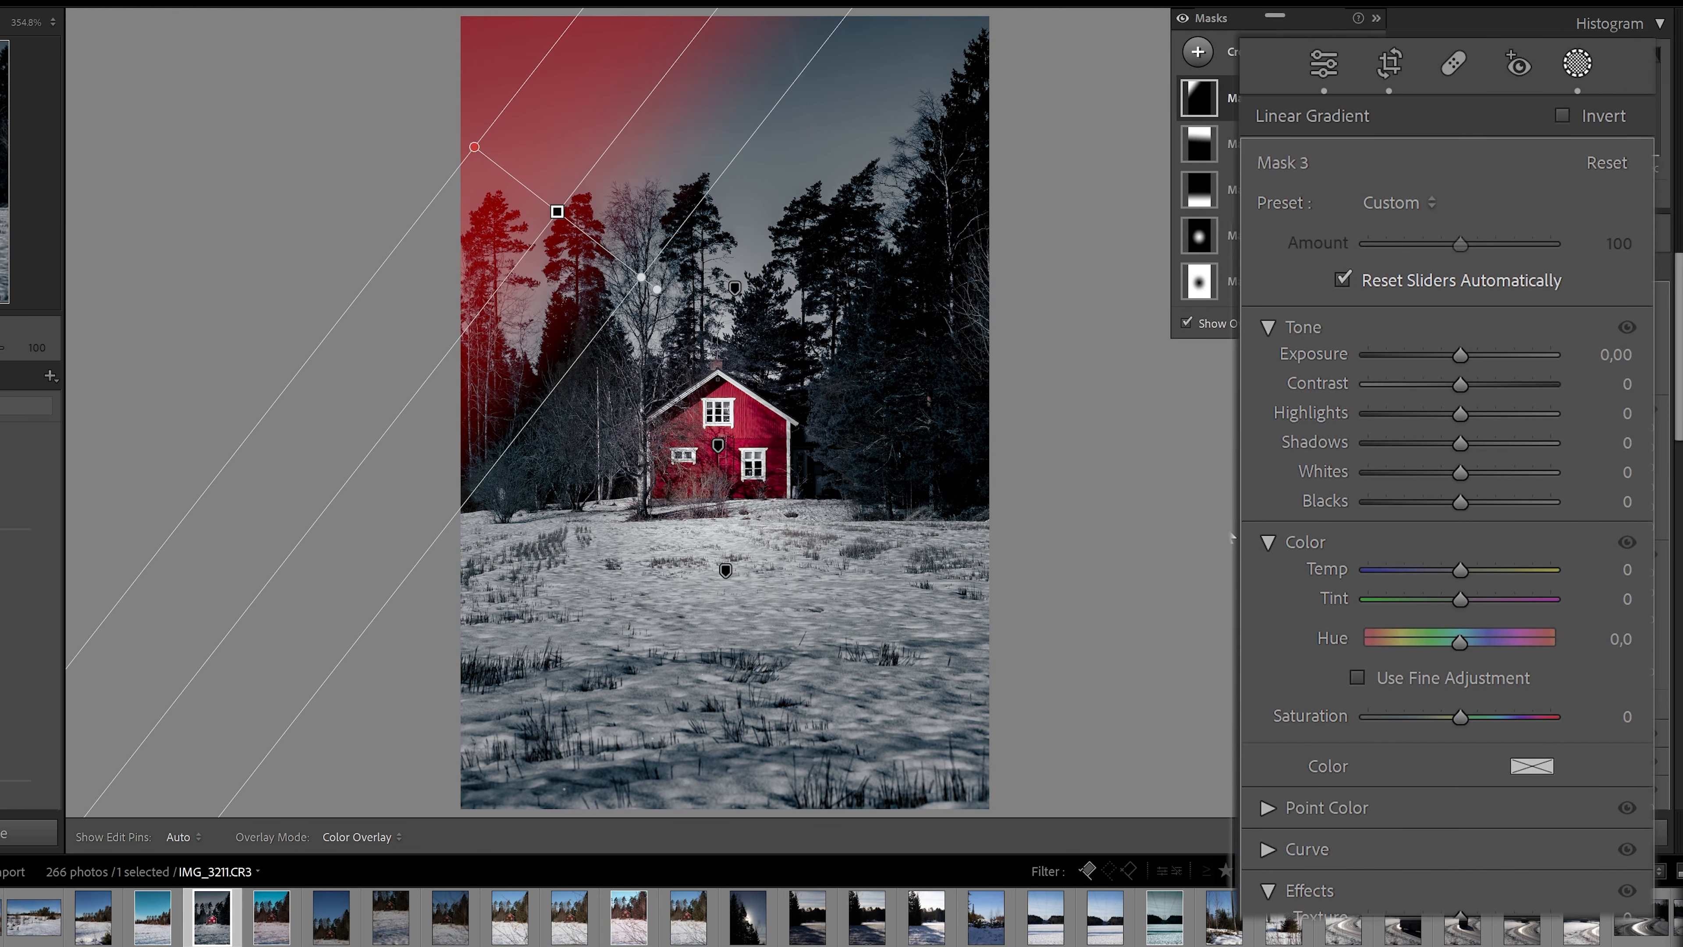
click(1492, 355)
drag(1465, 476, 1508, 475)
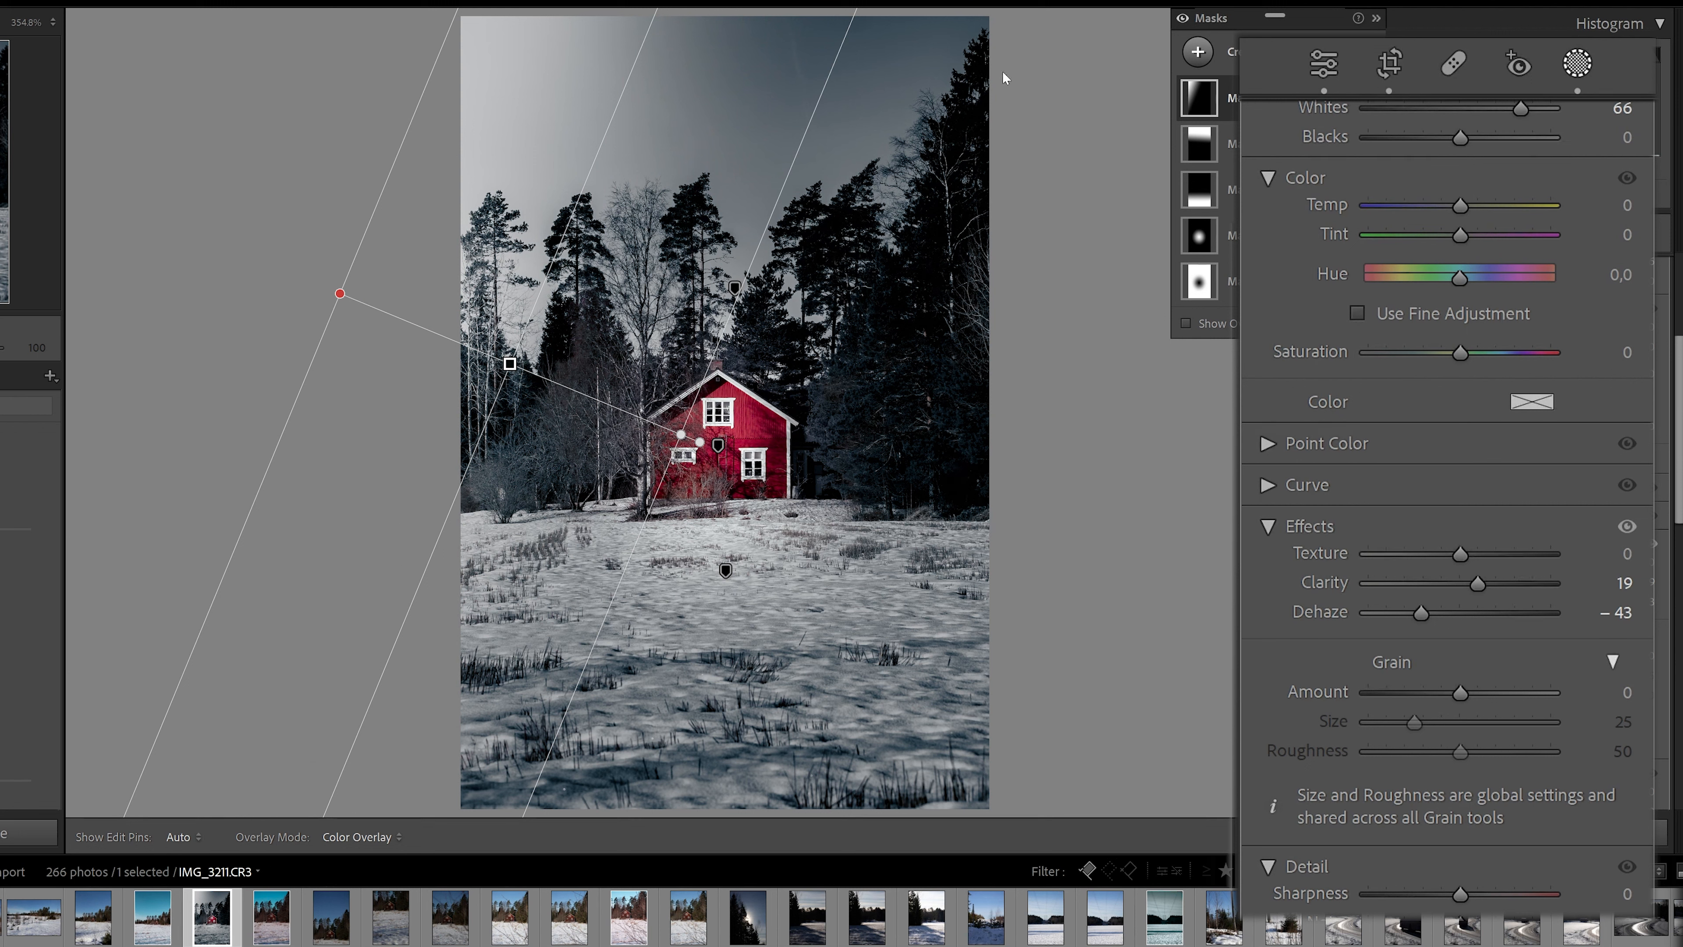
- Change the Color Grading shadows to a deeper blue with hue 212, saturation 50 and luminance −22
click(1327, 63)
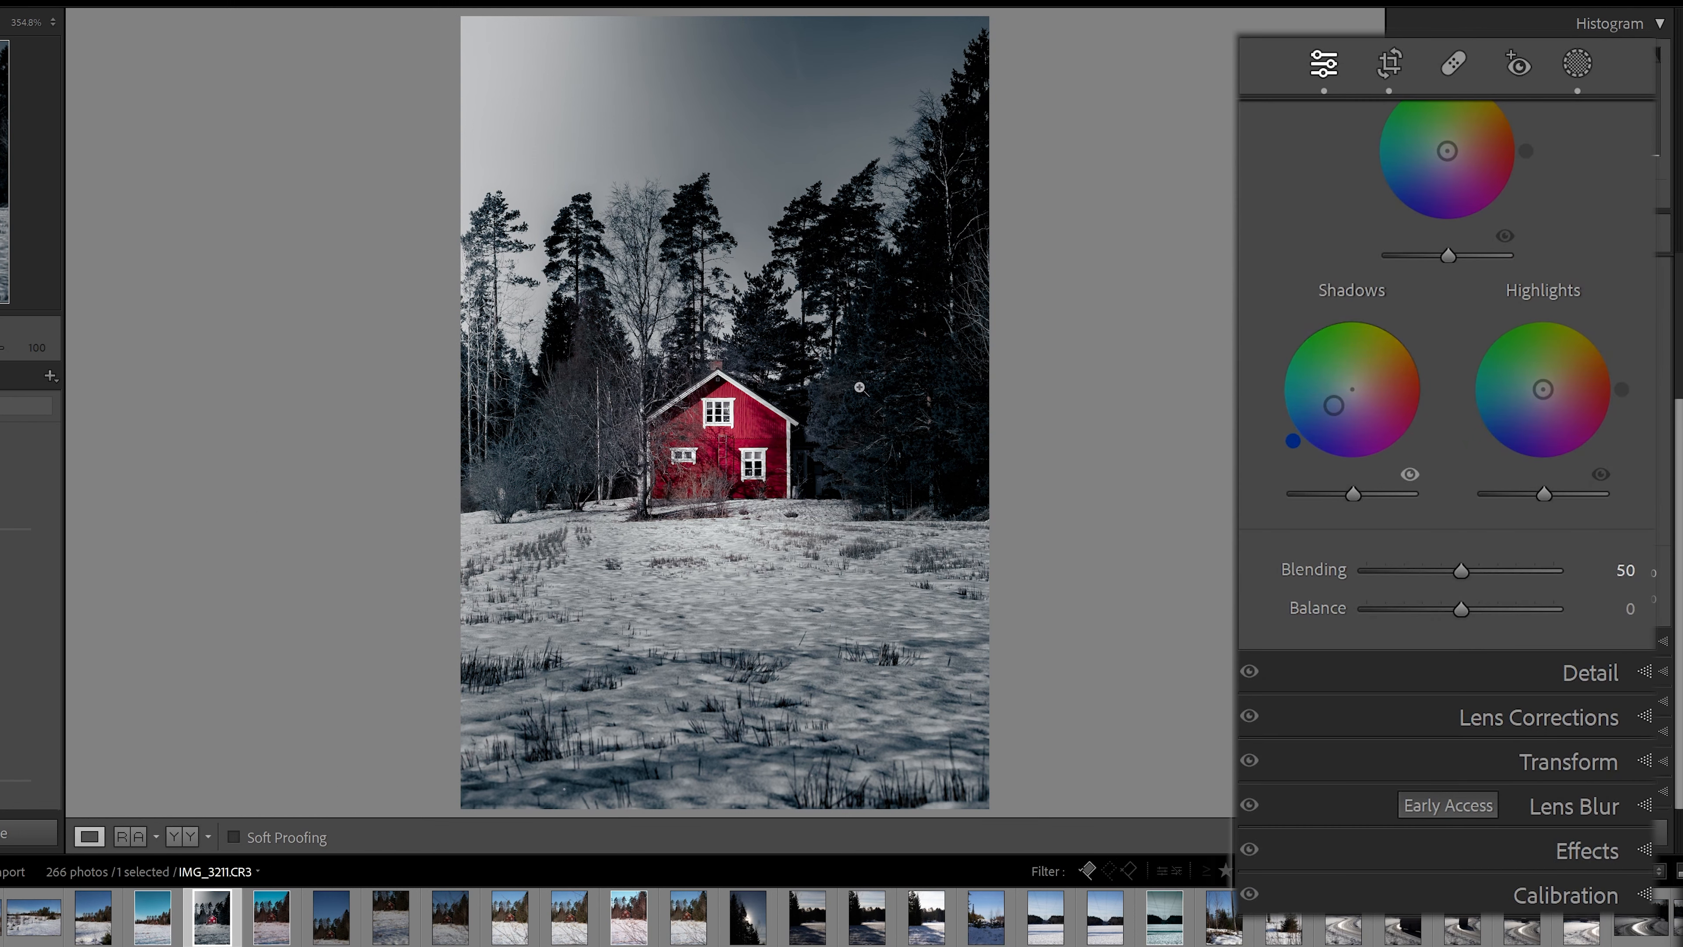
mouse_move(1332, 407)
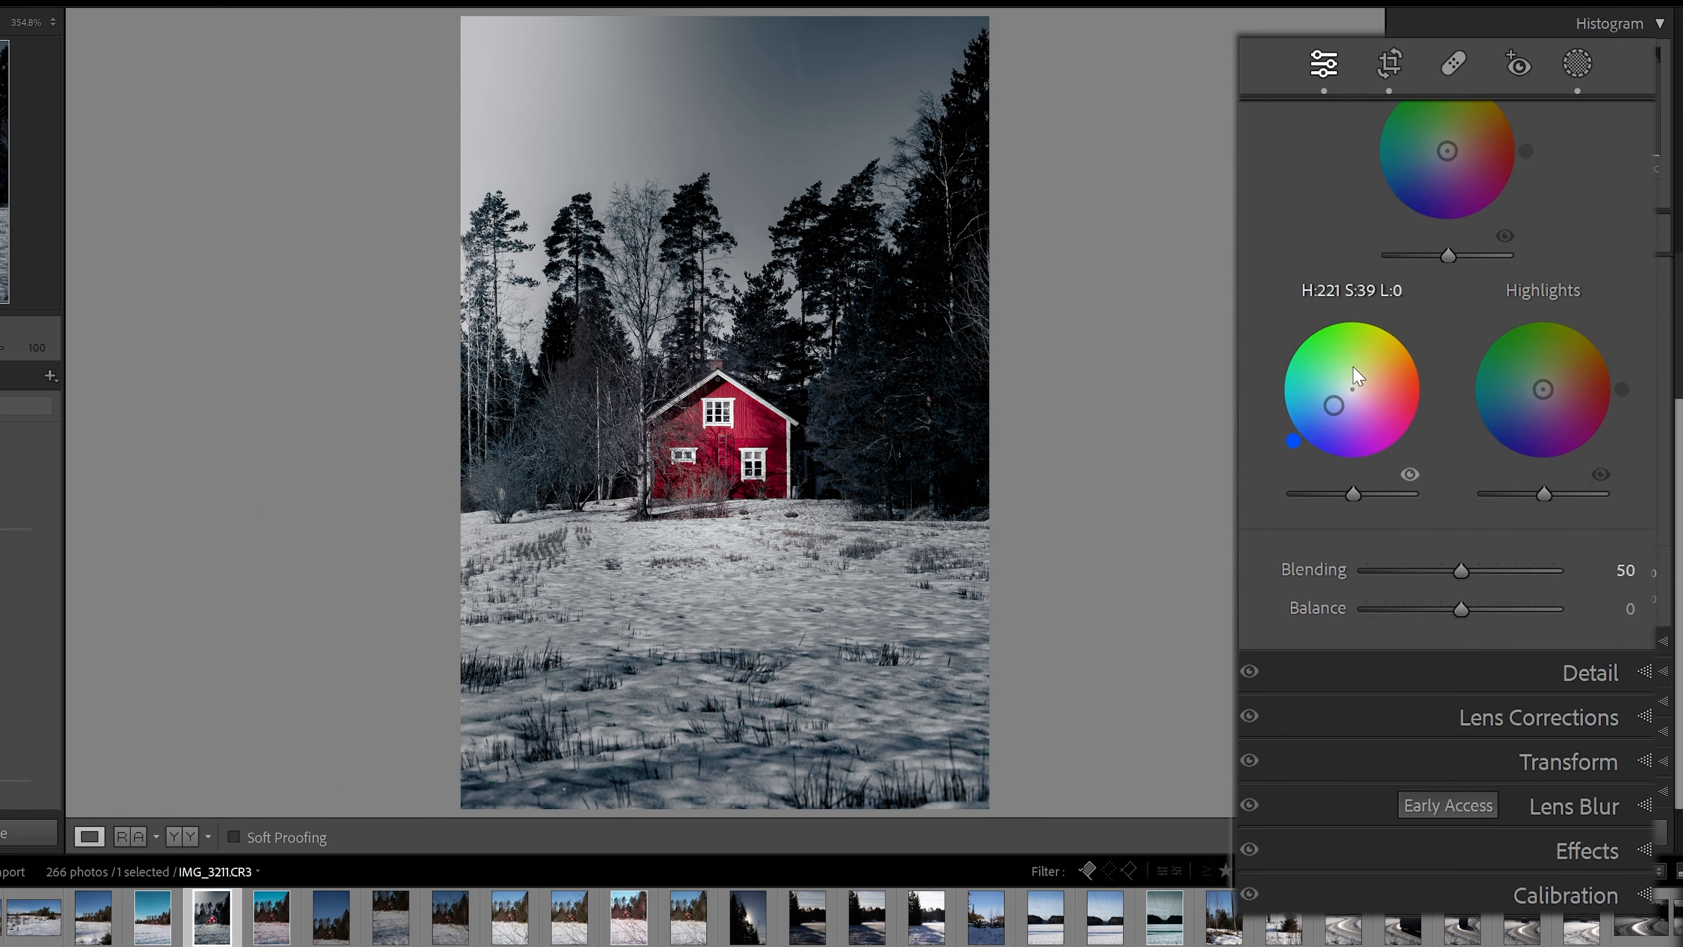
drag(1333, 406, 1349, 372)
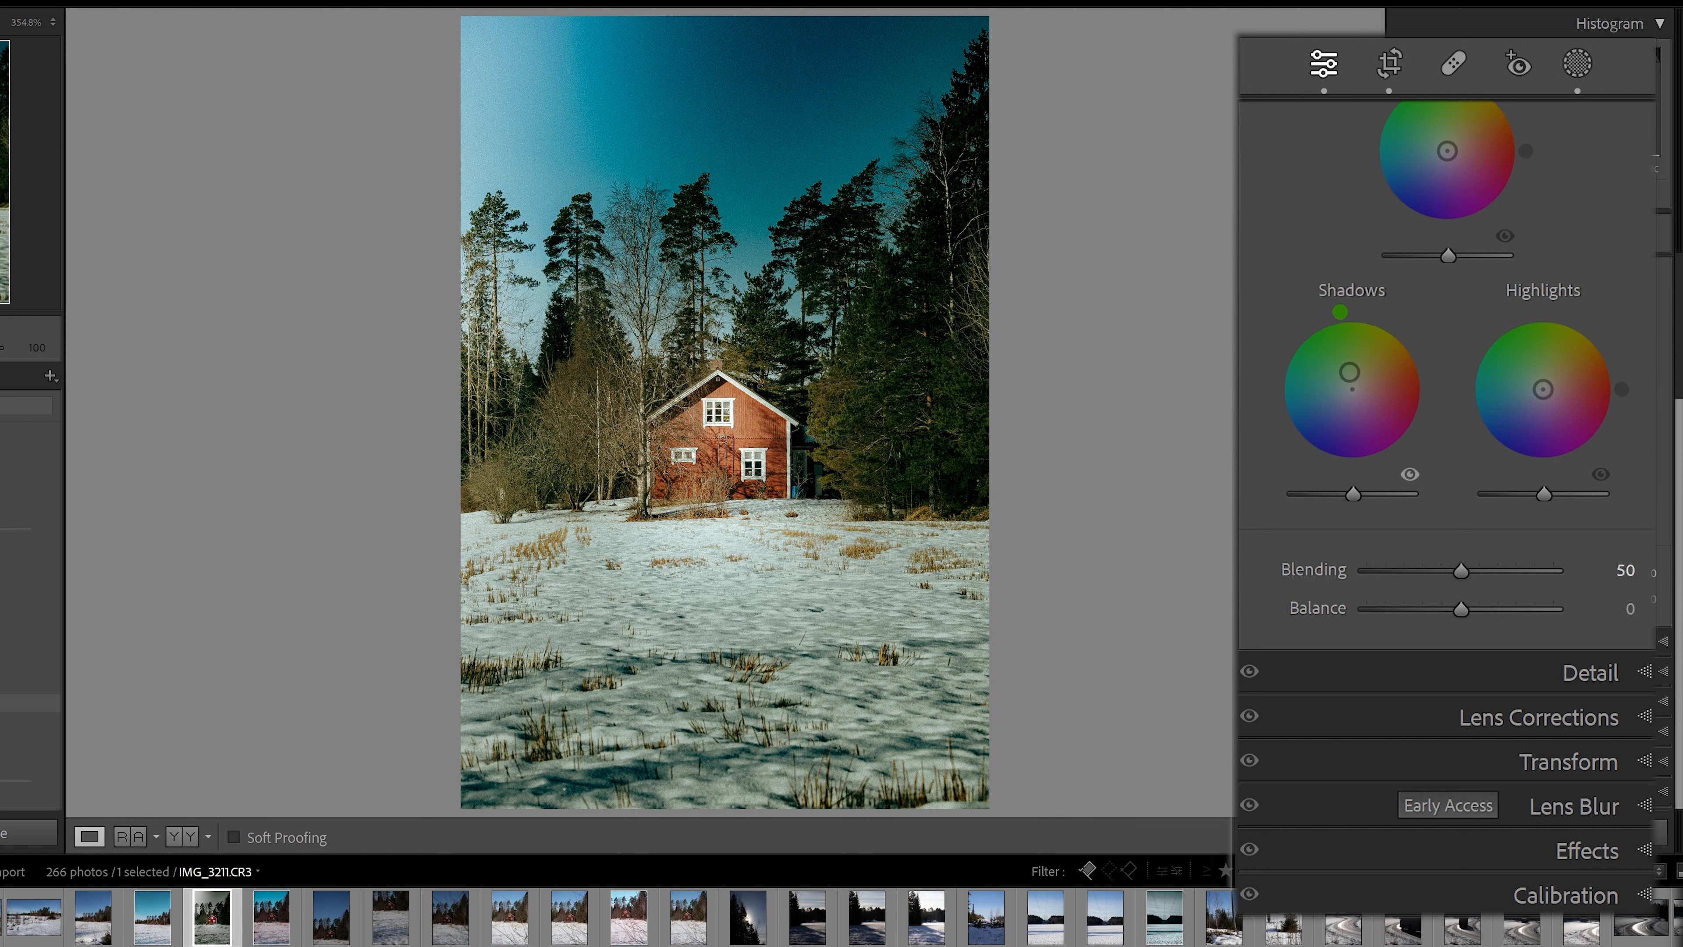
drag(1350, 373, 1326, 405)
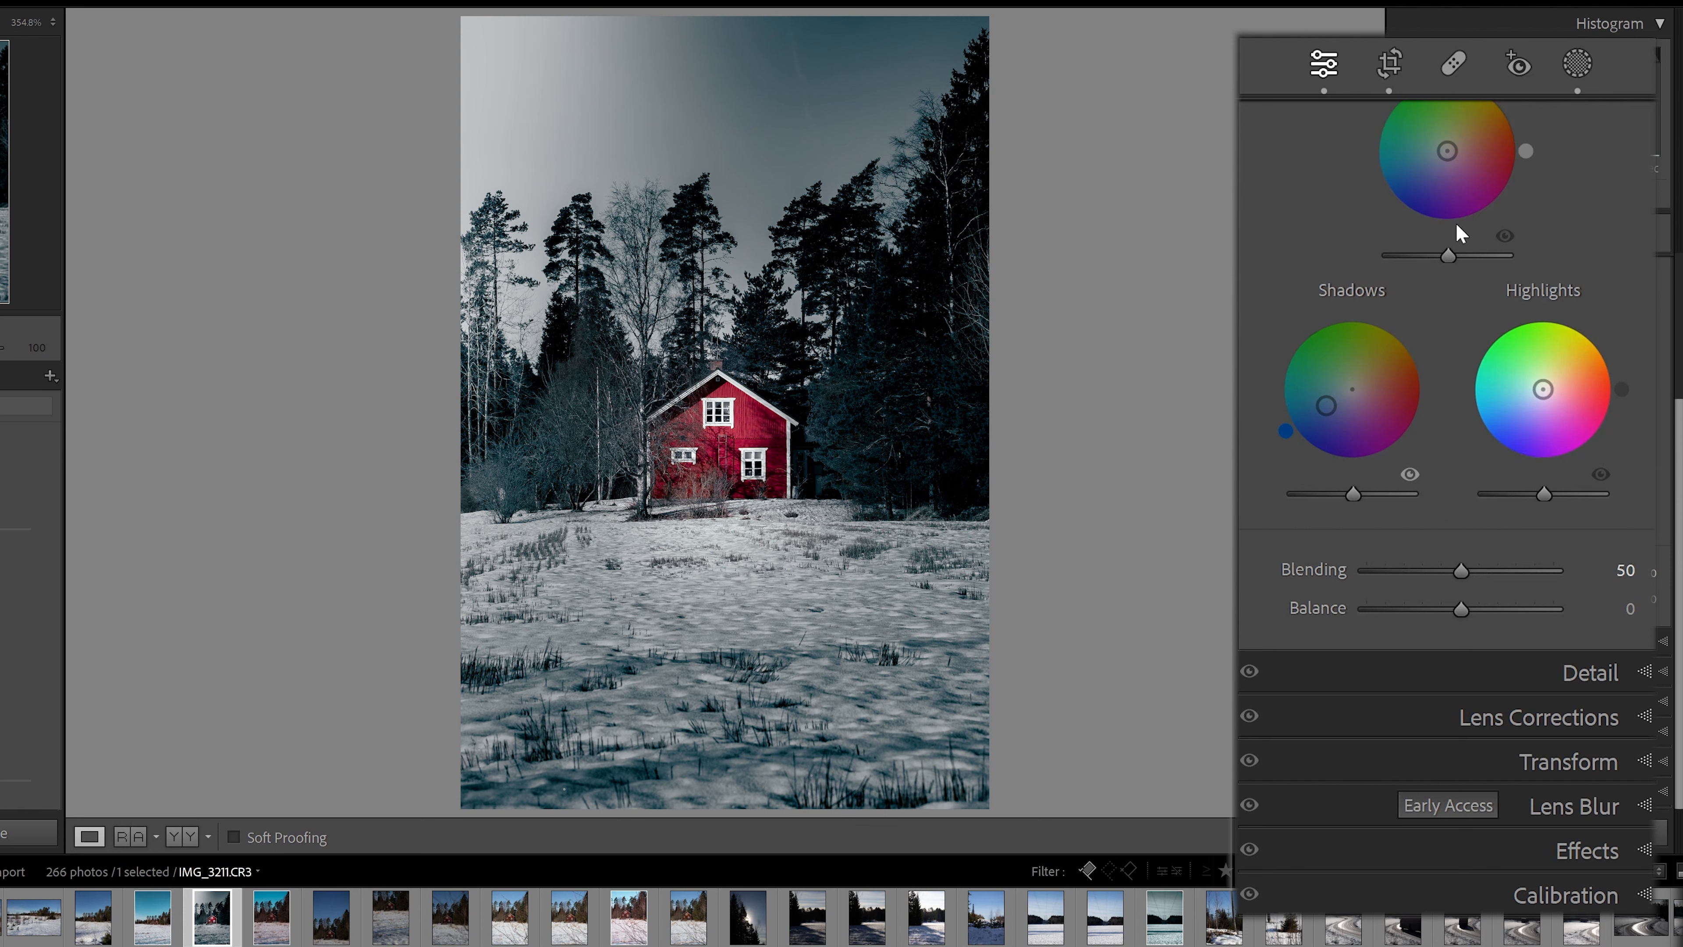
scroll(1457, 225, up, 1)
drag(1353, 567, 1340, 568)
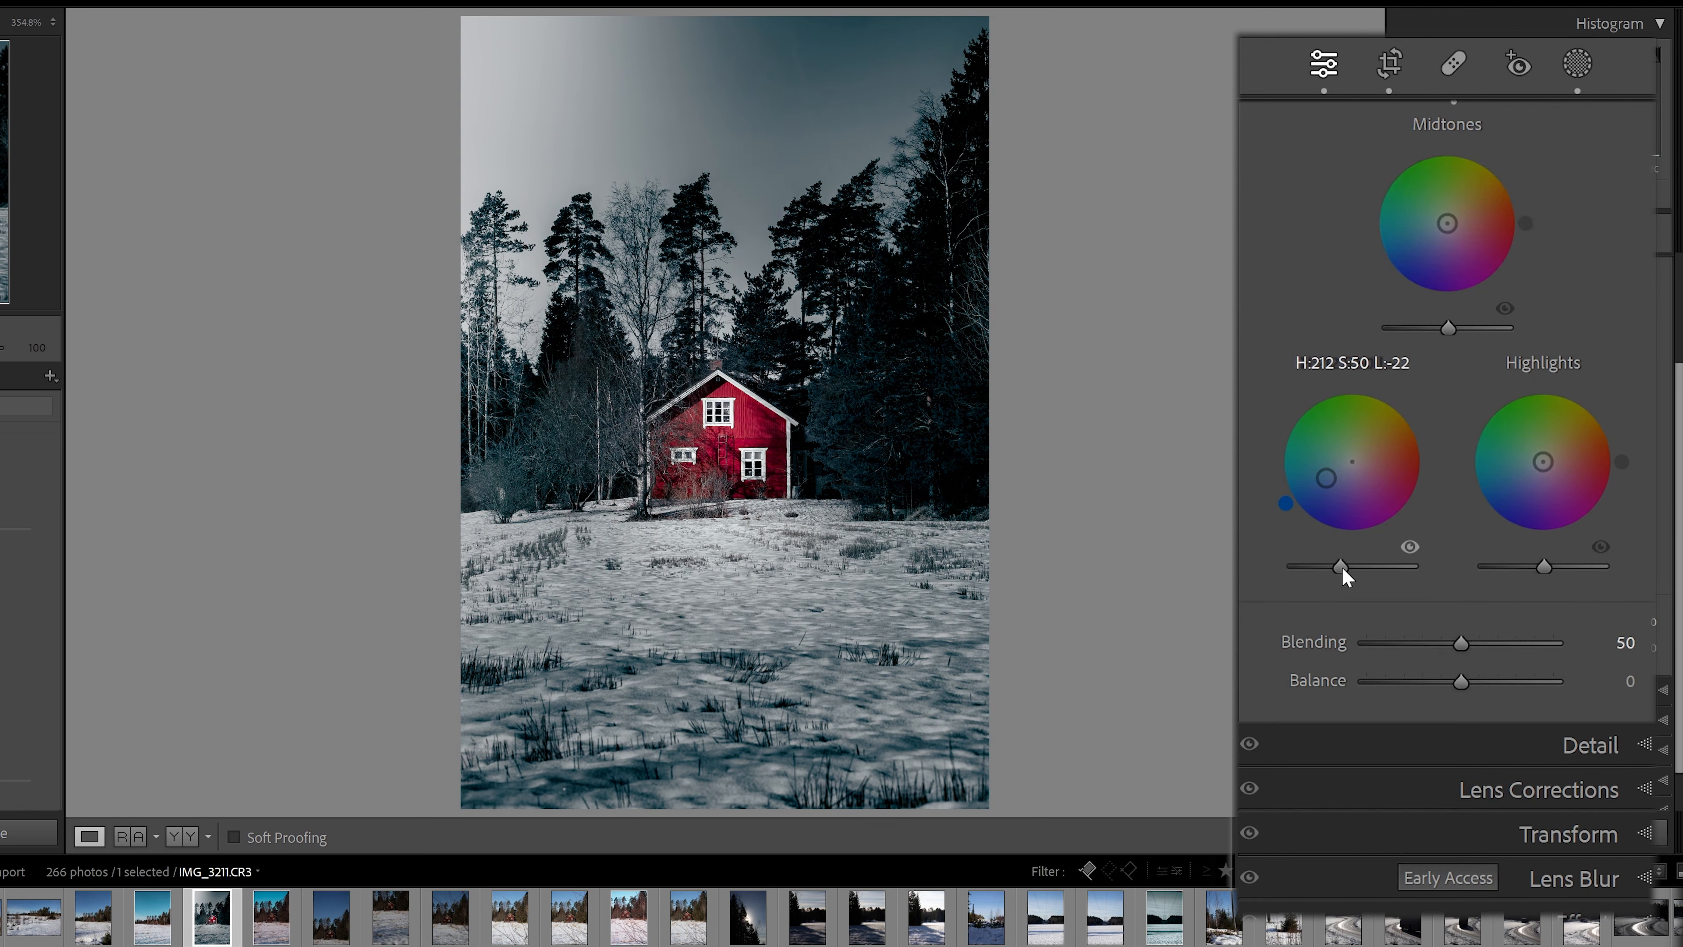
- Tint the Color Grading midtones yellow with hue 58, saturation 22 and luminance −1, comparing the photo with and without the midtone grade
mouse_move(1447, 222)
mouse_down()
mouse_move(1443, 205)
mouse_move(1474, 224)
mouse_move(1461, 220)
mouse_move(1459, 248)
mouse_move(1431, 226)
mouse_move(1430, 210)
mouse_move(1455, 212)
mouse_up()
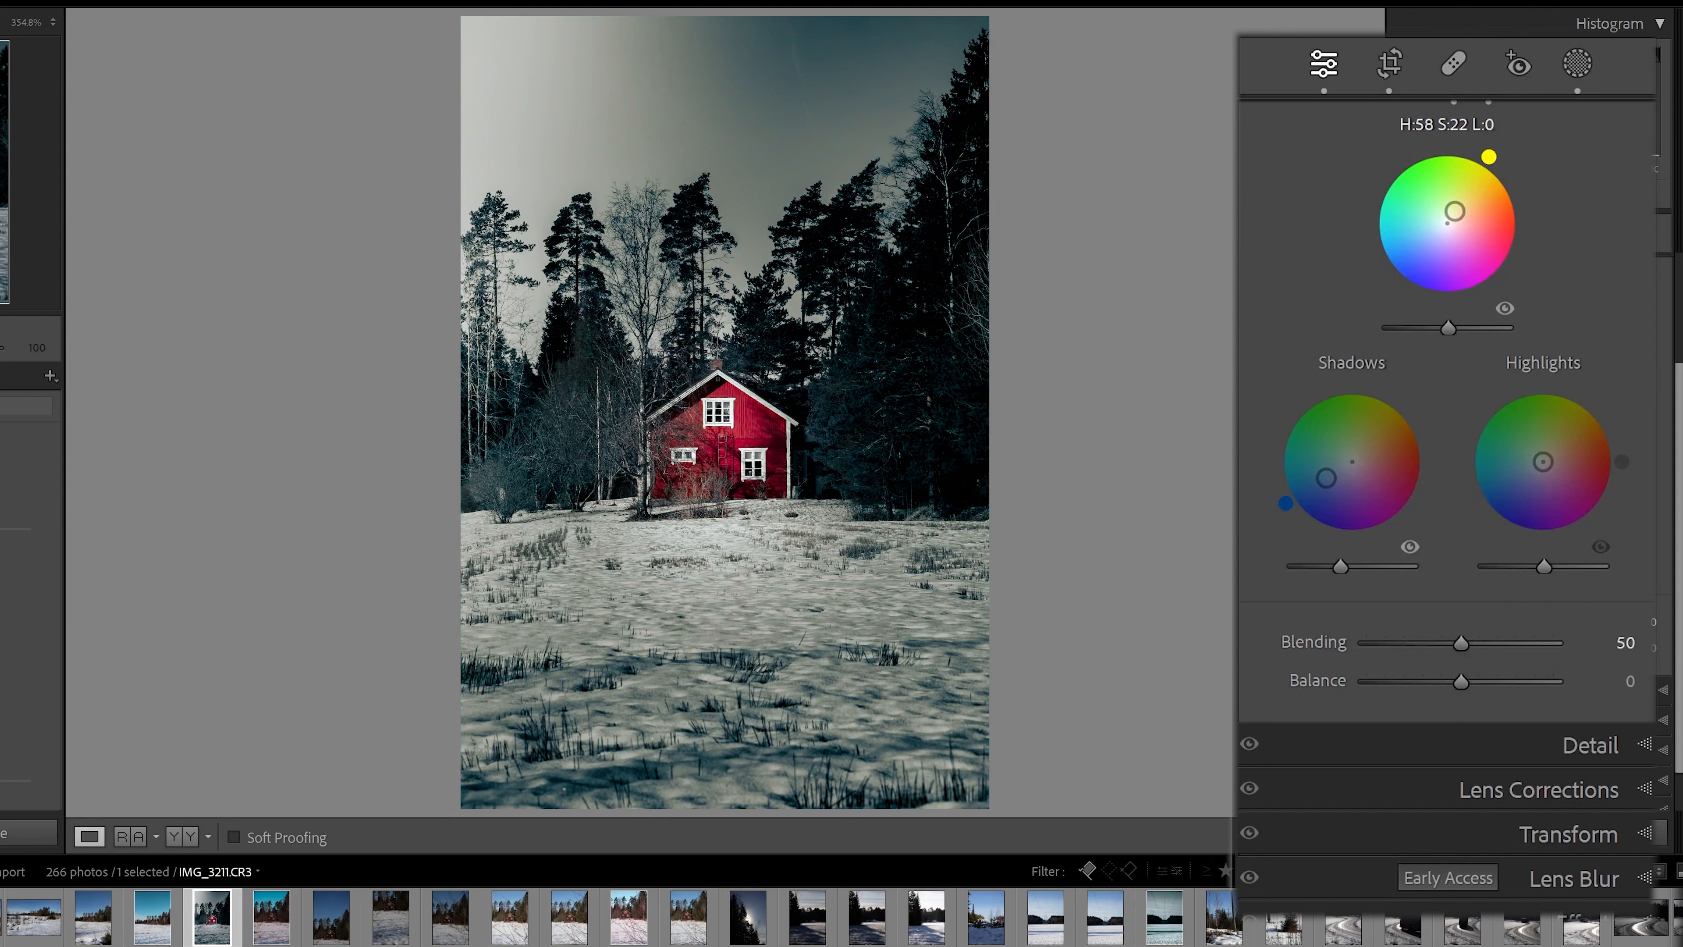
click(1503, 310)
click(1505, 310)
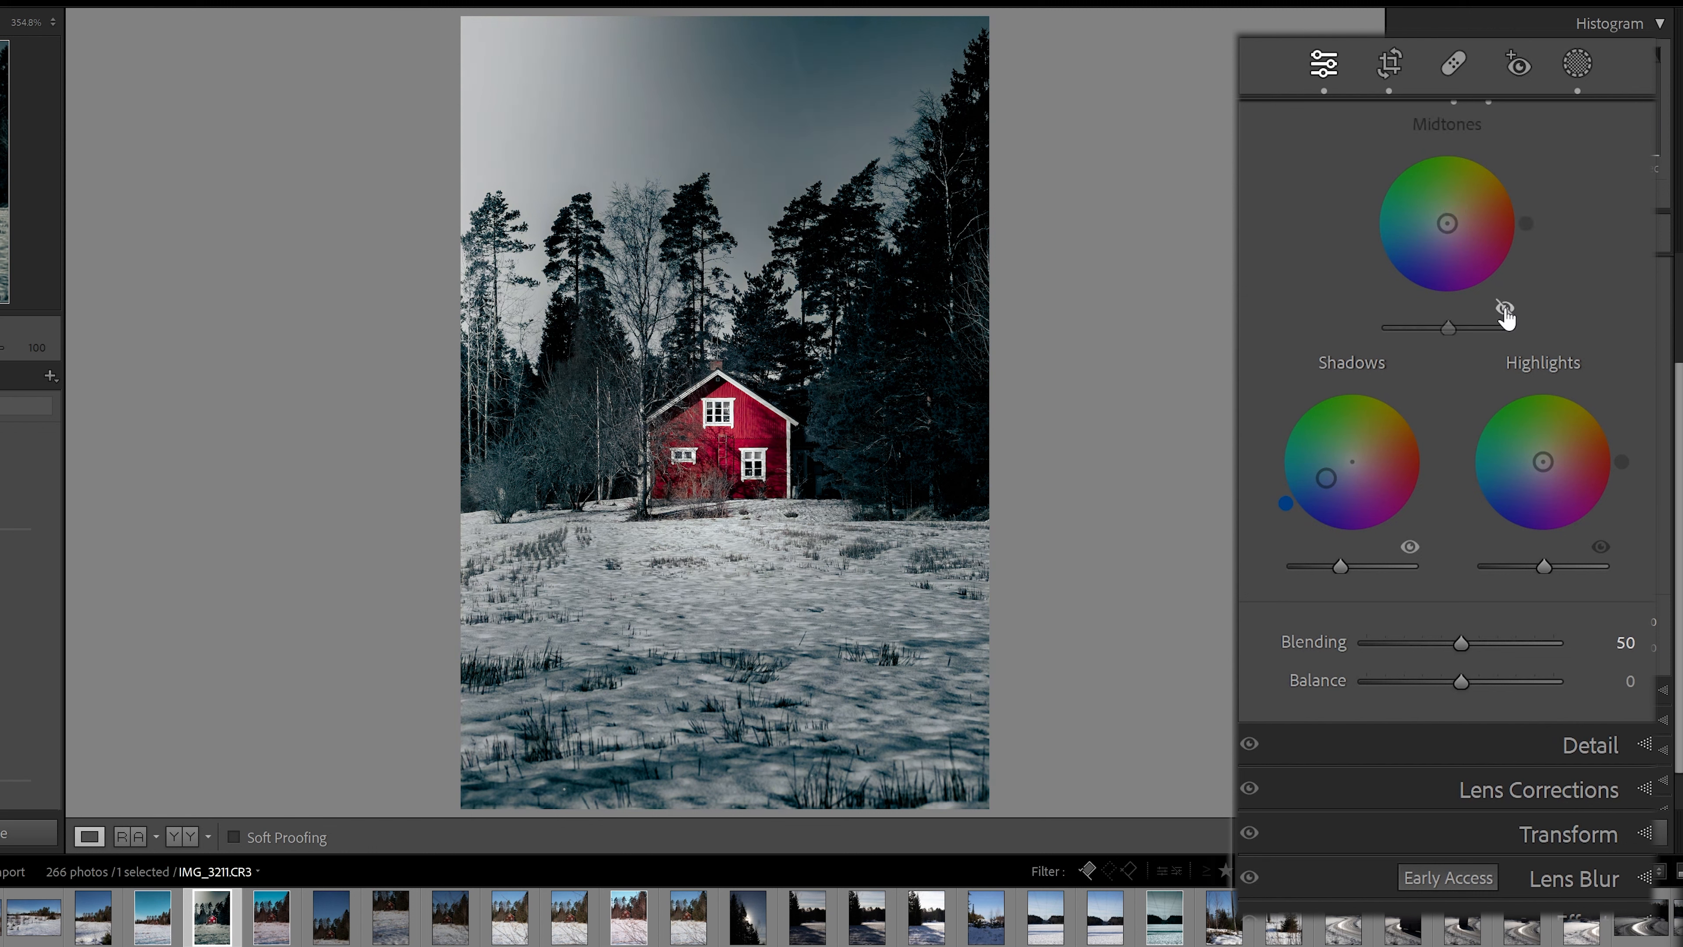
click(1504, 310)
click(1504, 311)
click(1504, 309)
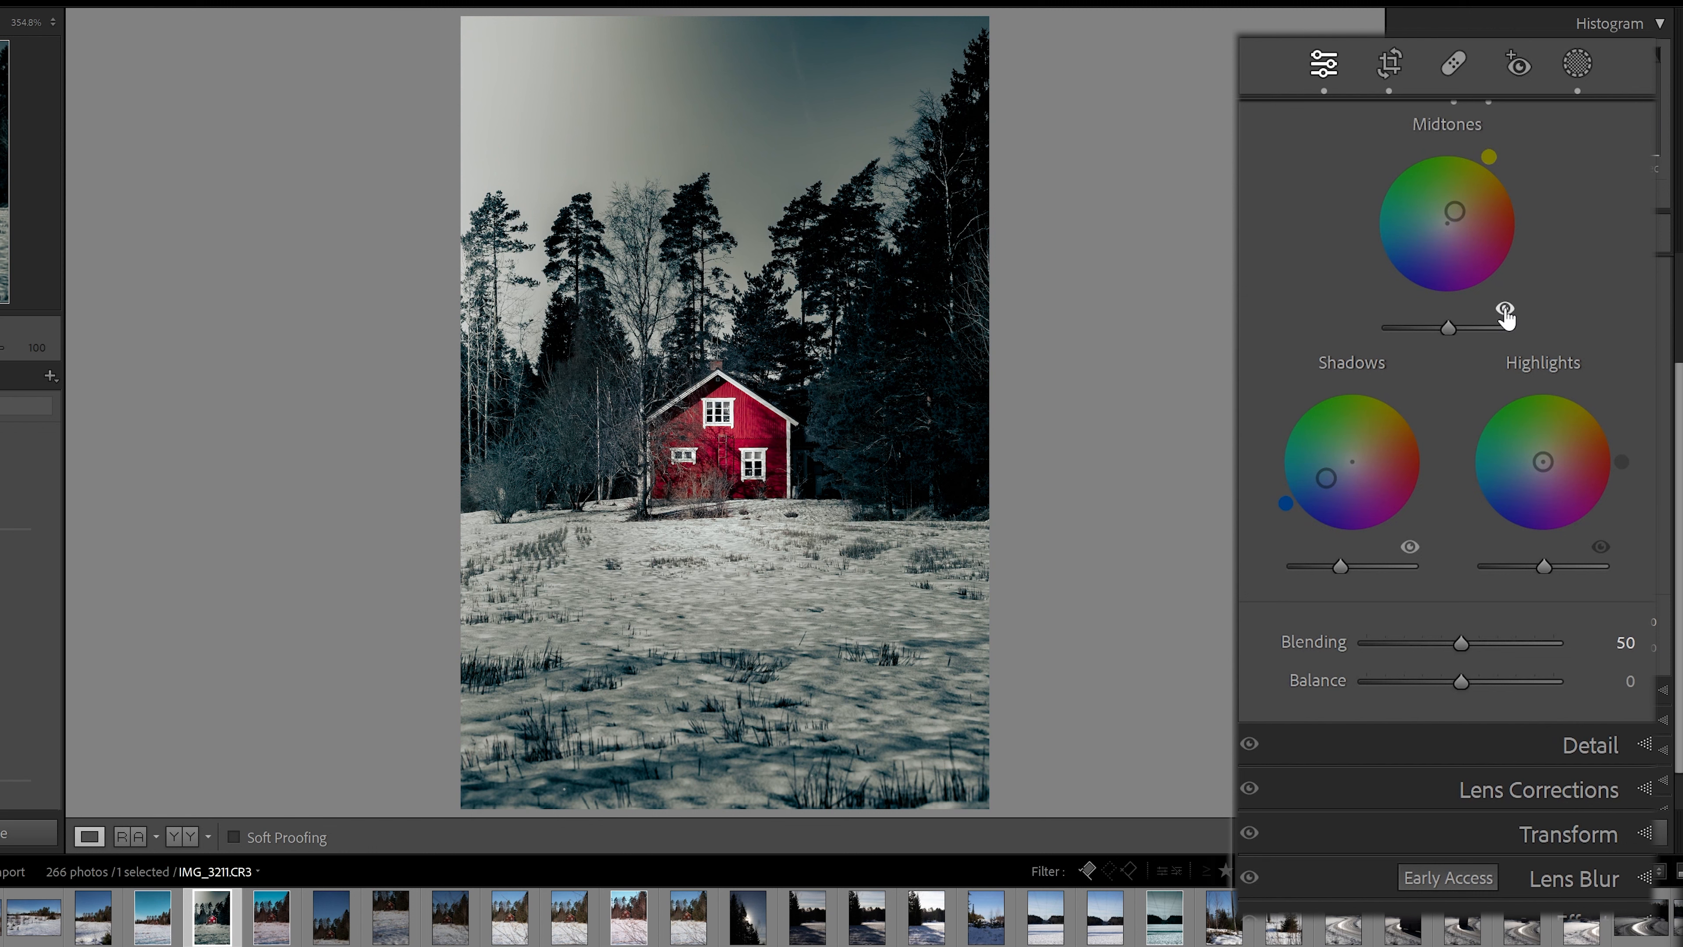
click(1505, 309)
click(1505, 309)
click(1505, 310)
click(1504, 310)
click(1505, 311)
click(1505, 310)
click(1505, 310)
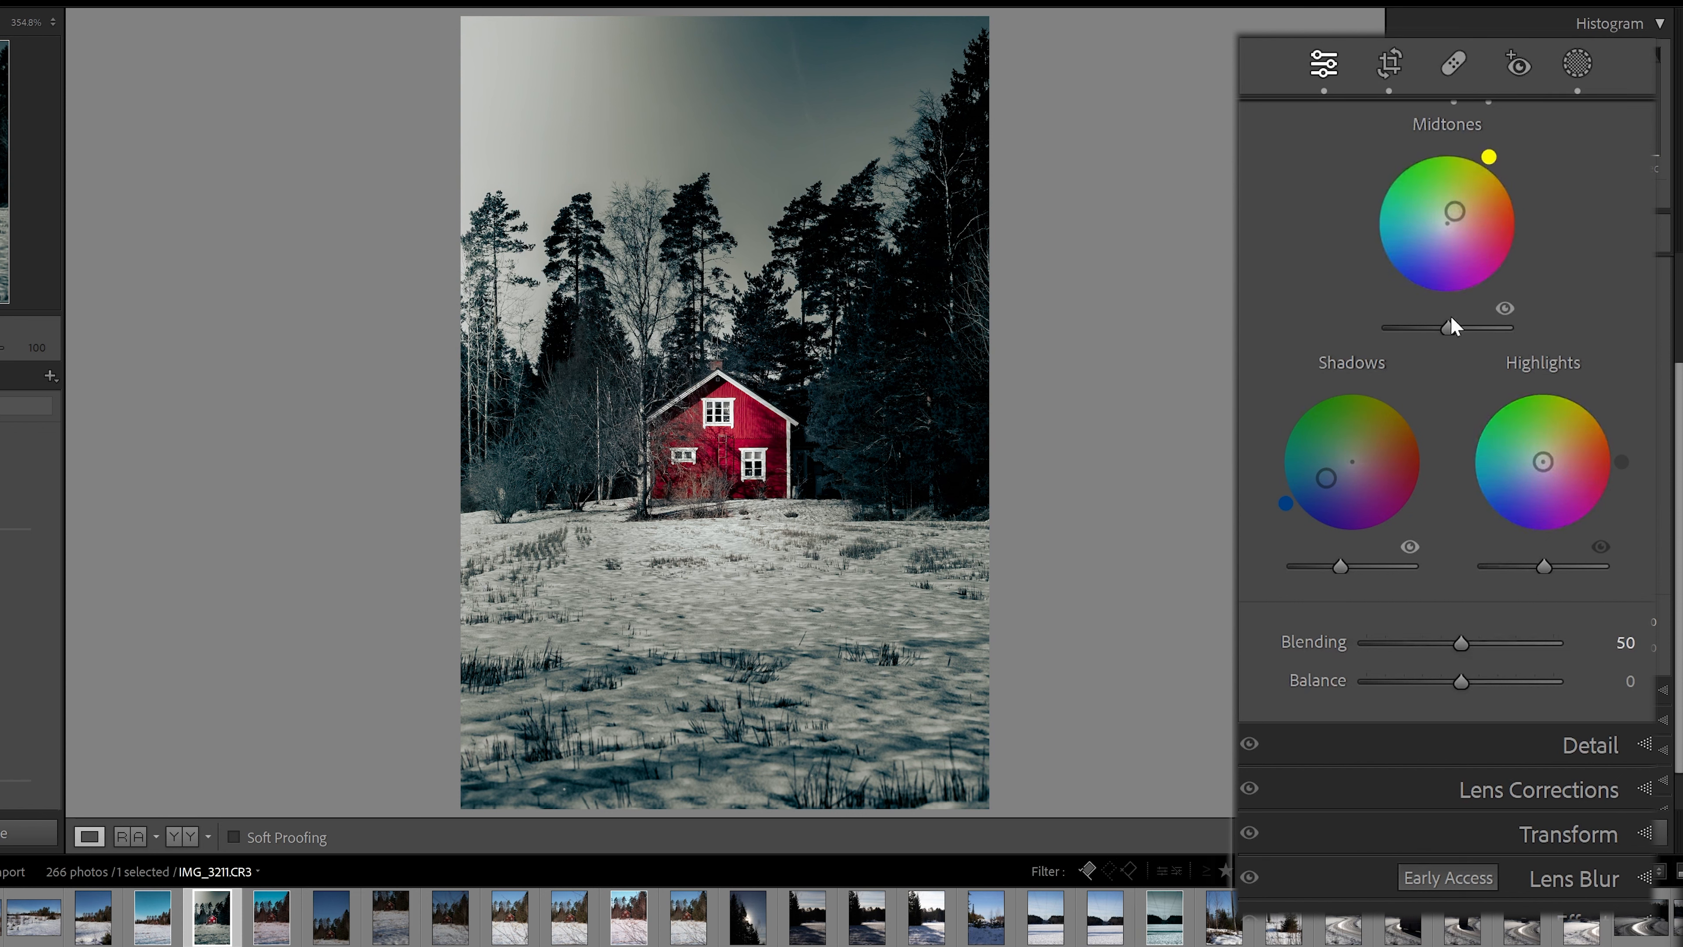
drag(1454, 328, 1448, 330)
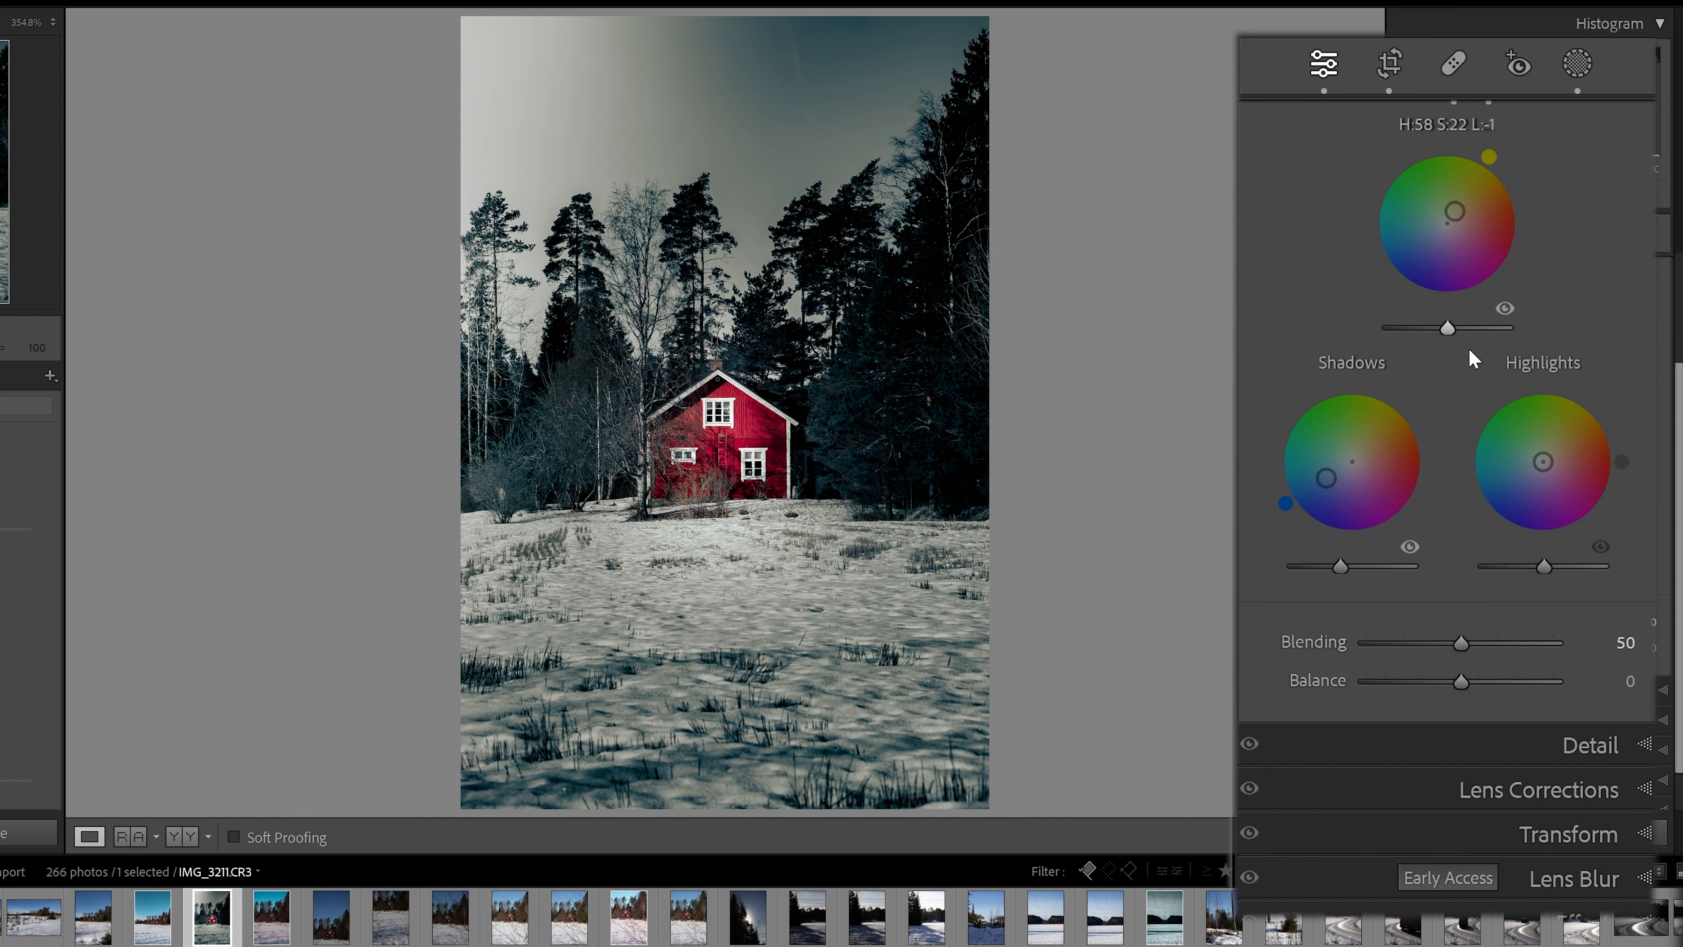
- Tint the Color Grading highlights yellow with hue 58 and saturation 21, and raise their luminance to +100
mouse_move(1543, 462)
mouse_down()
mouse_move(1553, 445)
mouse_move(1577, 487)
mouse_move(1550, 501)
mouse_move(1529, 479)
mouse_move(1555, 437)
mouse_move(1579, 507)
mouse_move(1534, 478)
mouse_move(1558, 472)
mouse_move(1550, 450)
mouse_up()
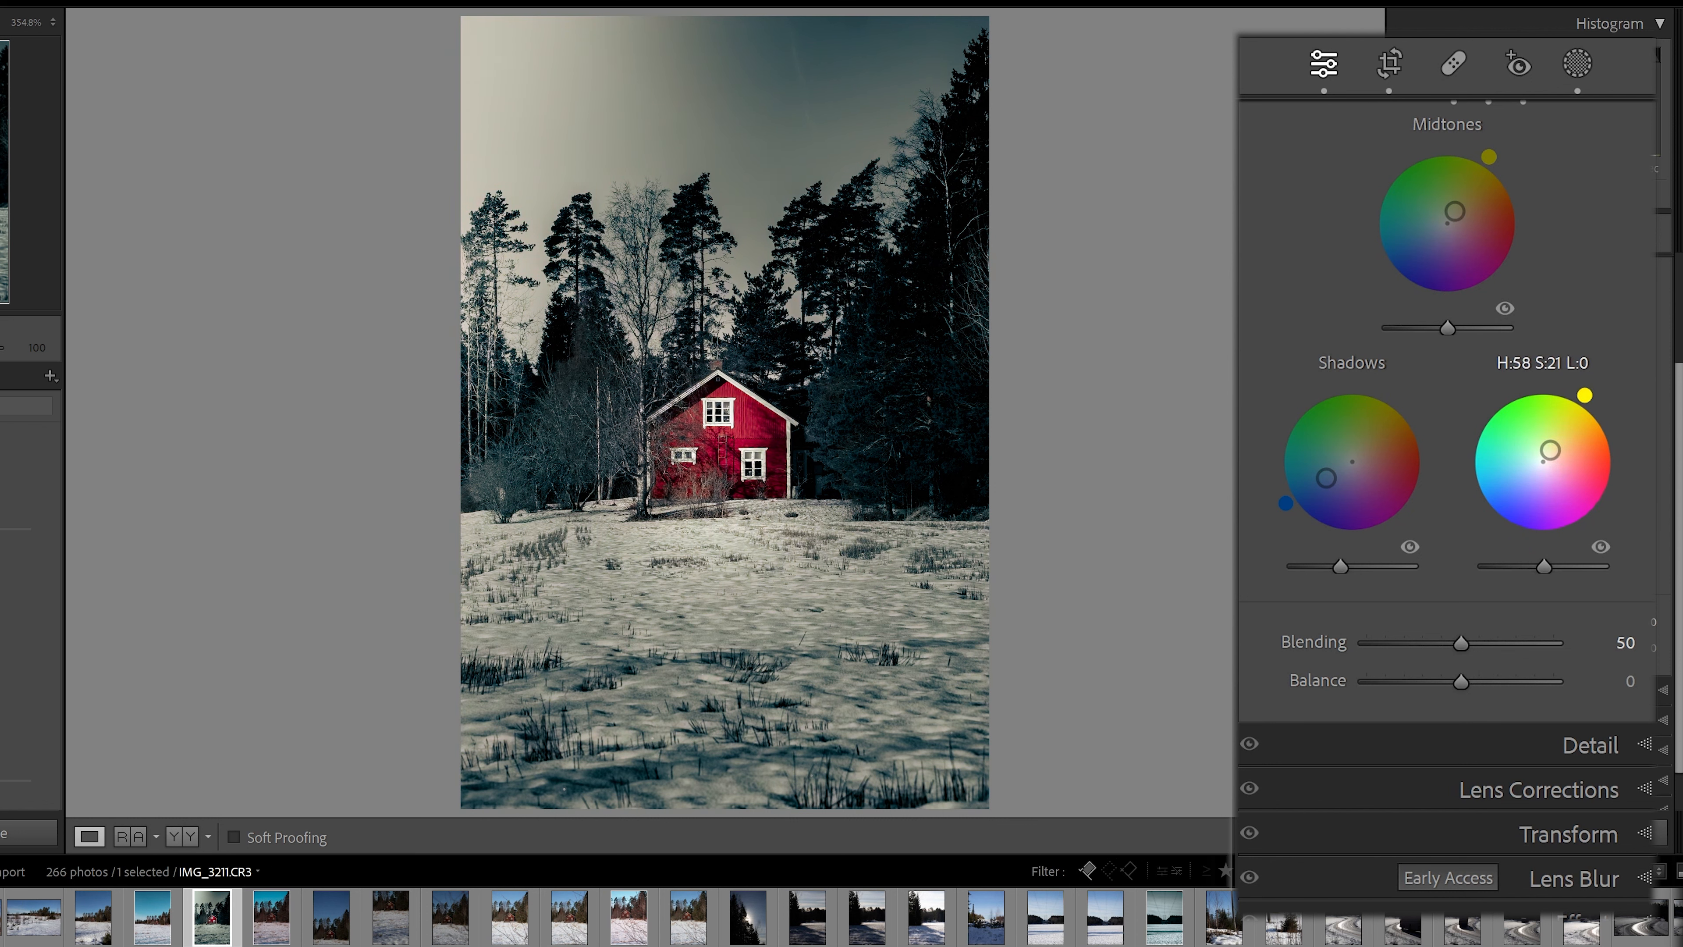
drag(1542, 565, 1624, 557)
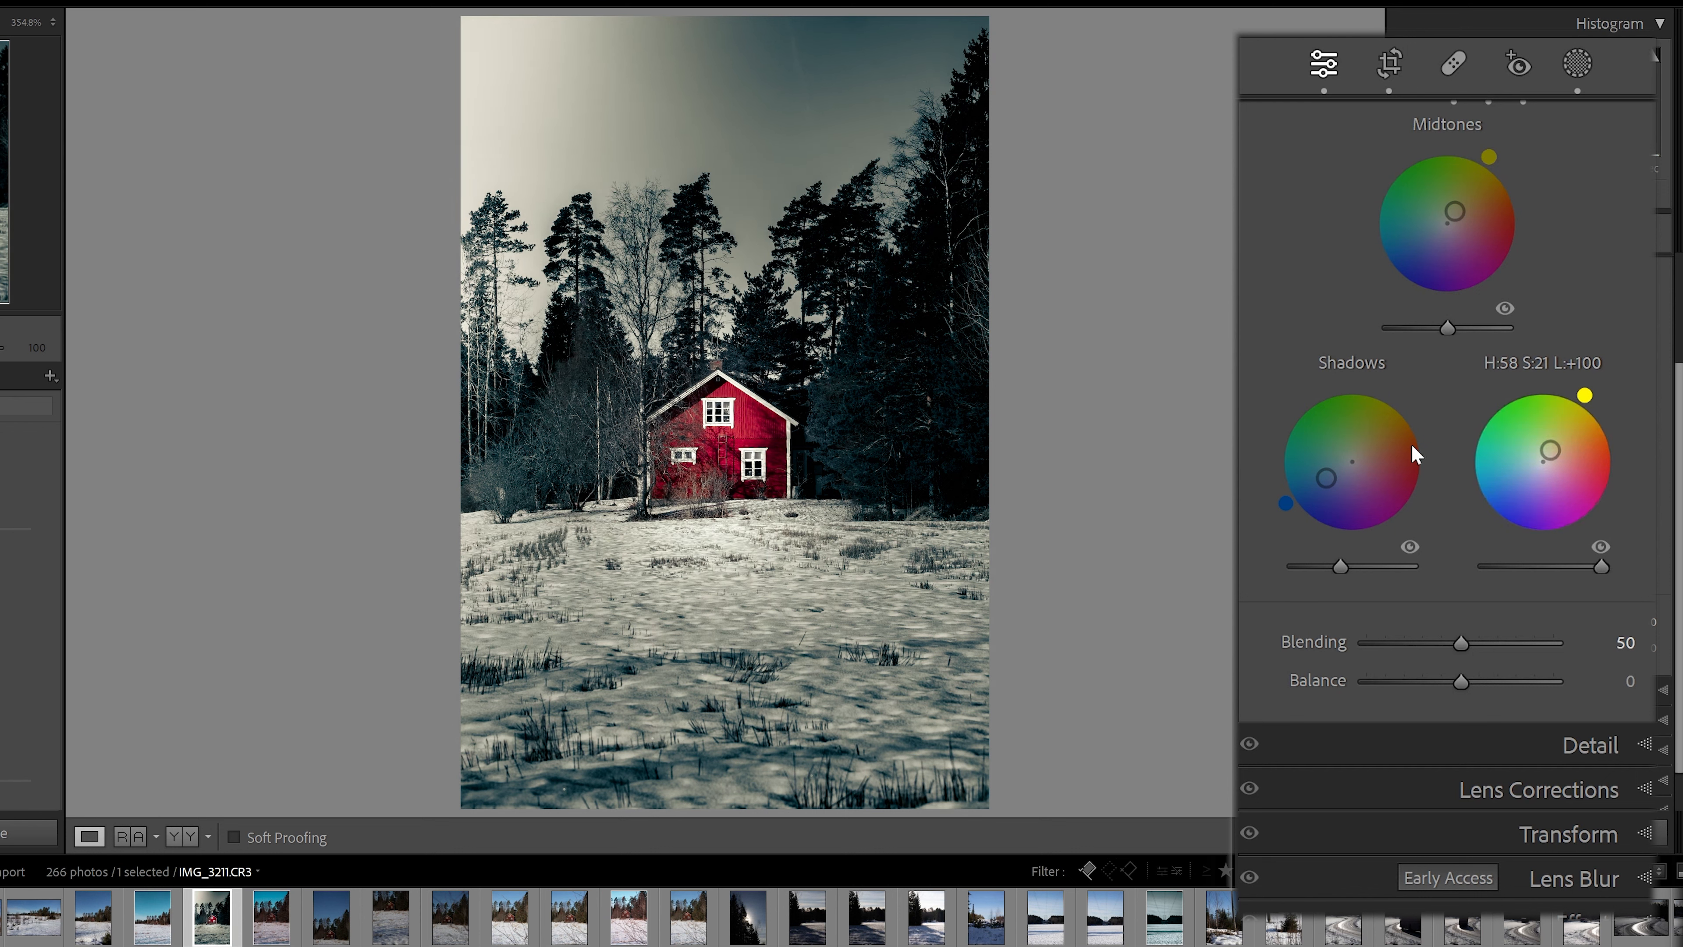
- Add a soft dark post-crop vignette with Amount −11, Midpoint 33, Roundness +23 and Feather 87
scroll(1398, 560, down, 2)
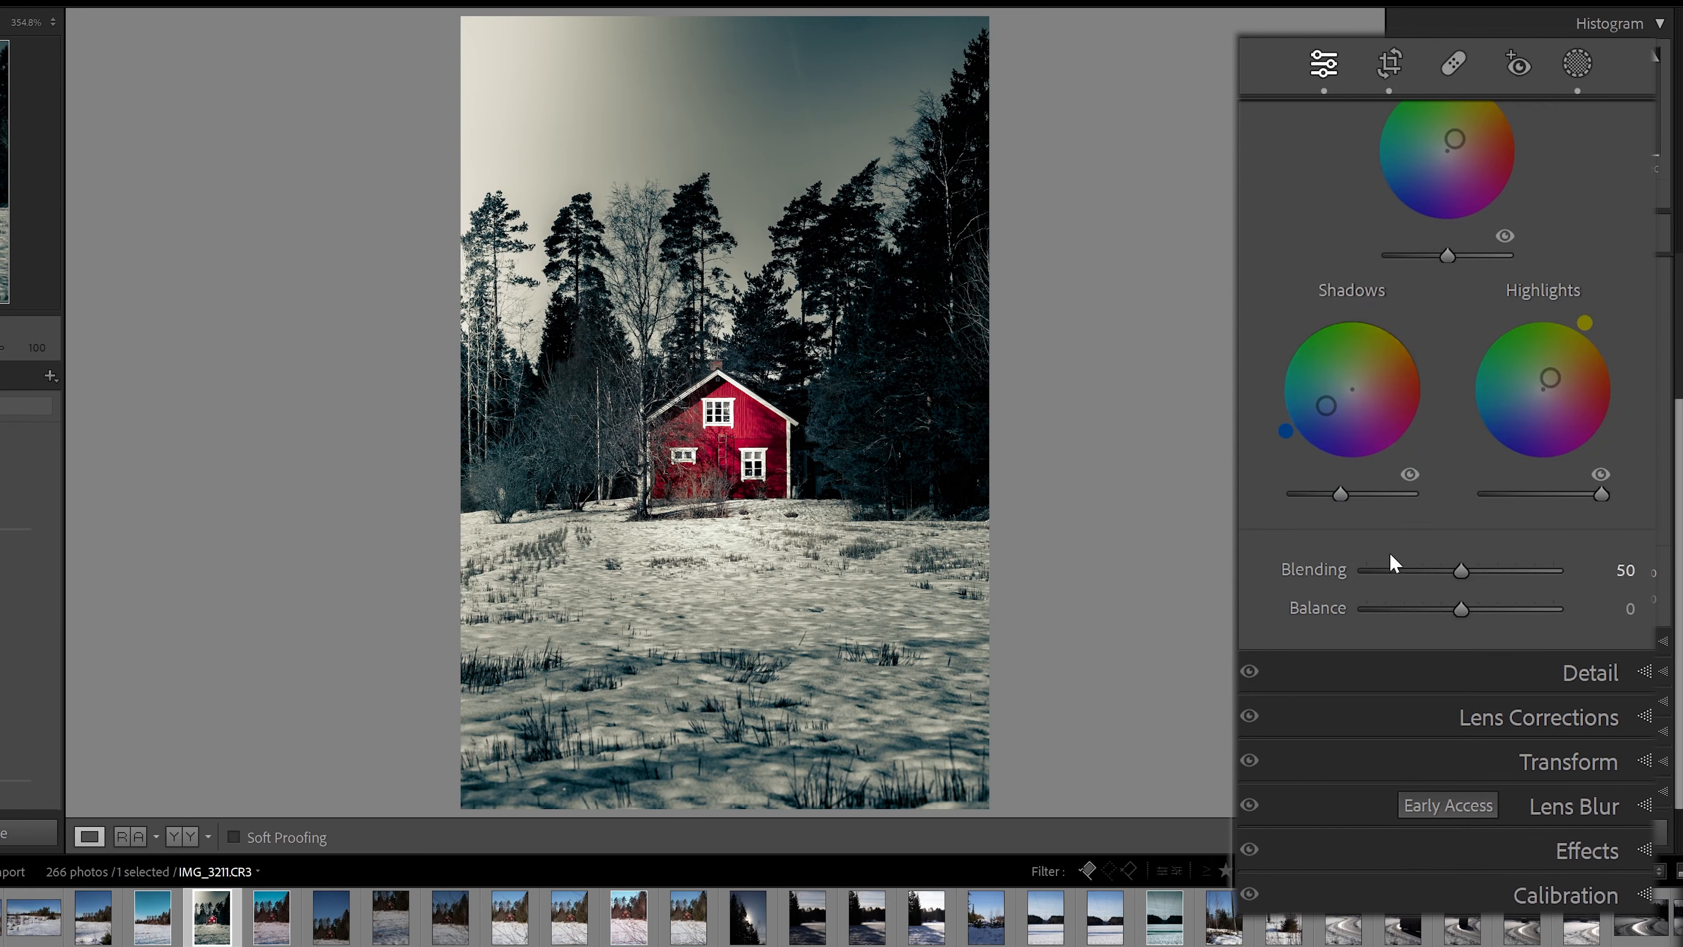
click(1583, 850)
drag(1464, 582, 1533, 671)
drag(1472, 609, 1429, 612)
drag(1378, 700, 1375, 700)
drag(1452, 583, 1459, 583)
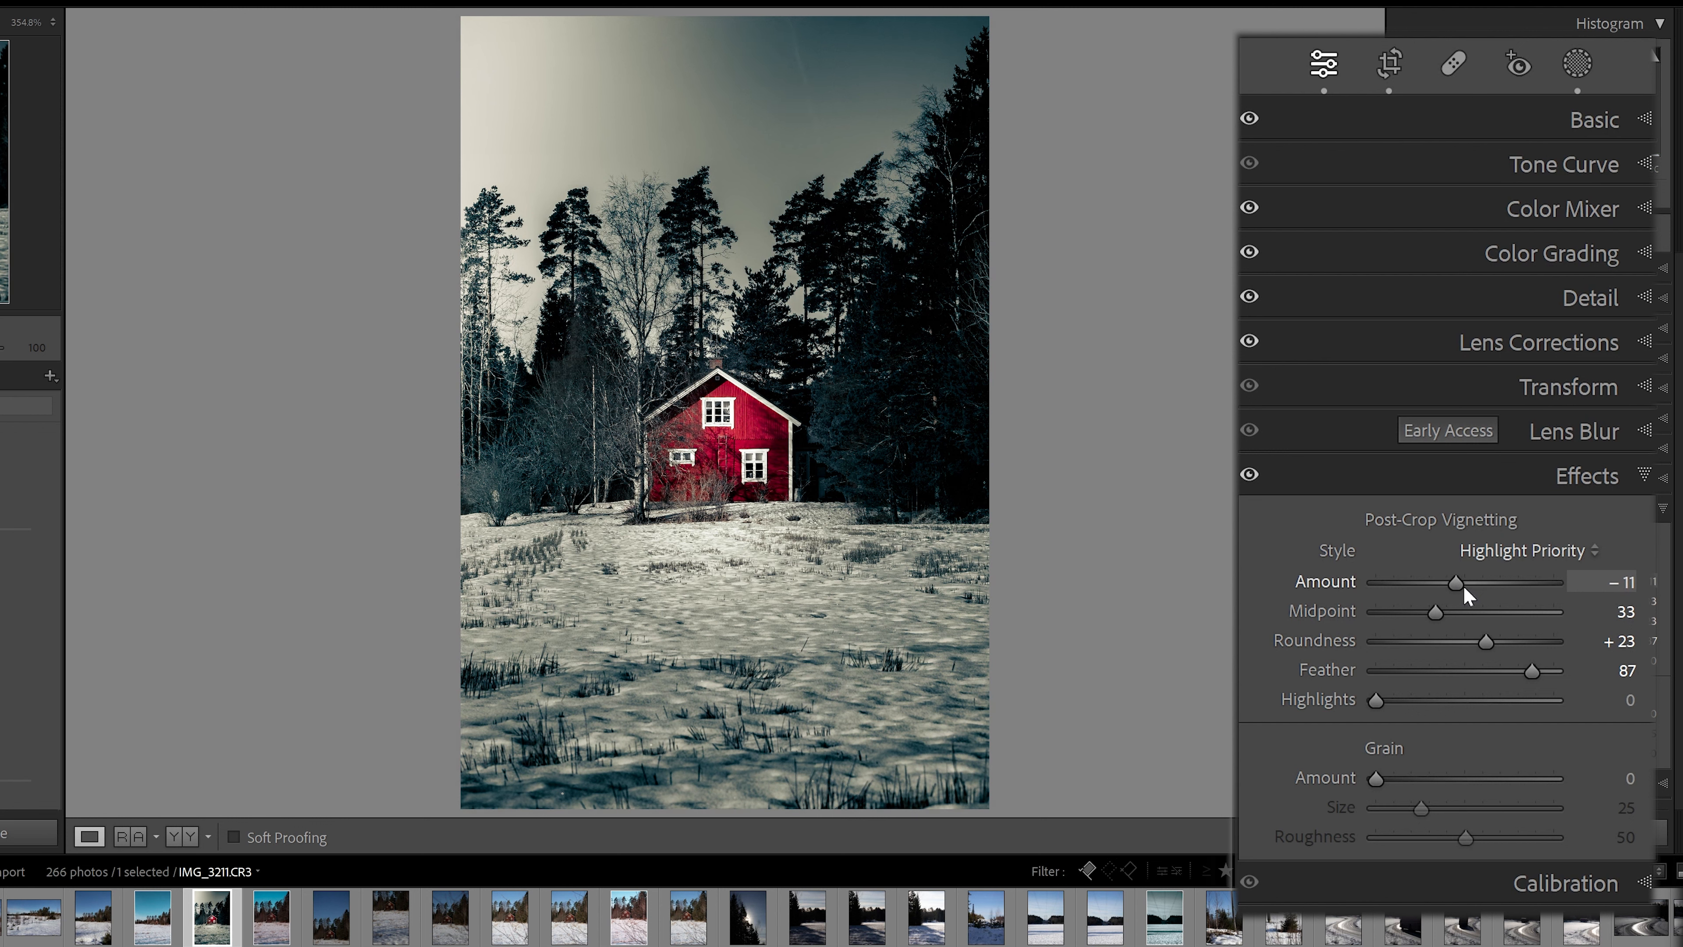
- Apply Lens Blur with Blur Amount 93 and focal range 64–100, and set the refining Blur brush to Amount 66
click(1494, 489)
click(1570, 437)
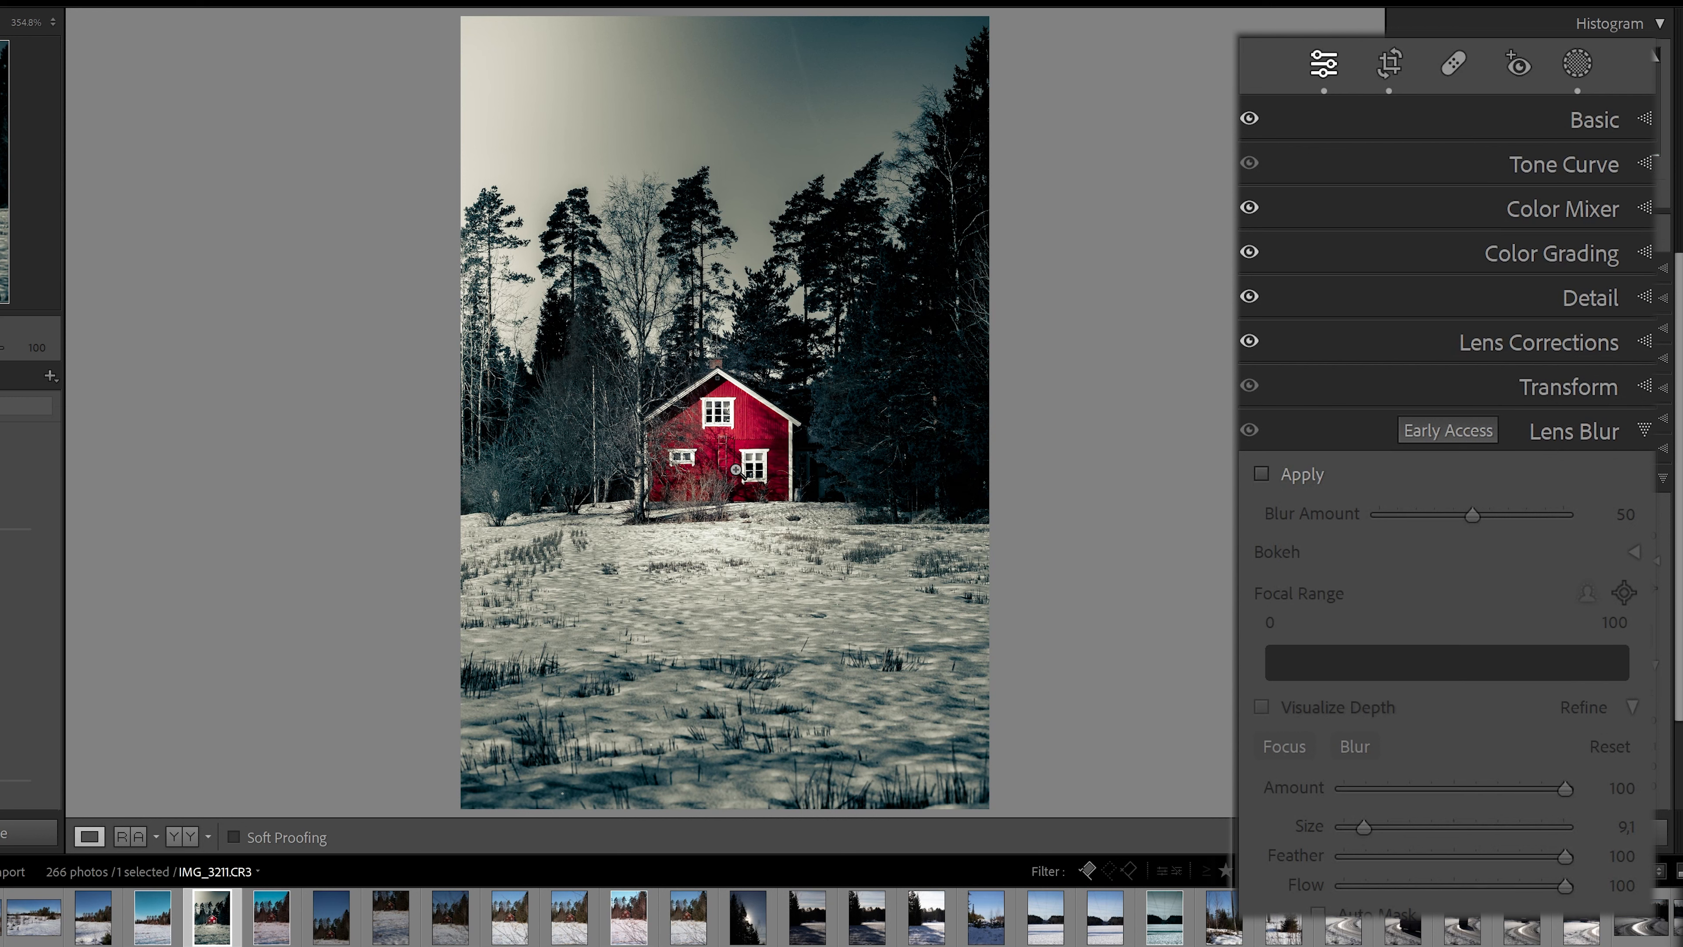
click(1261, 473)
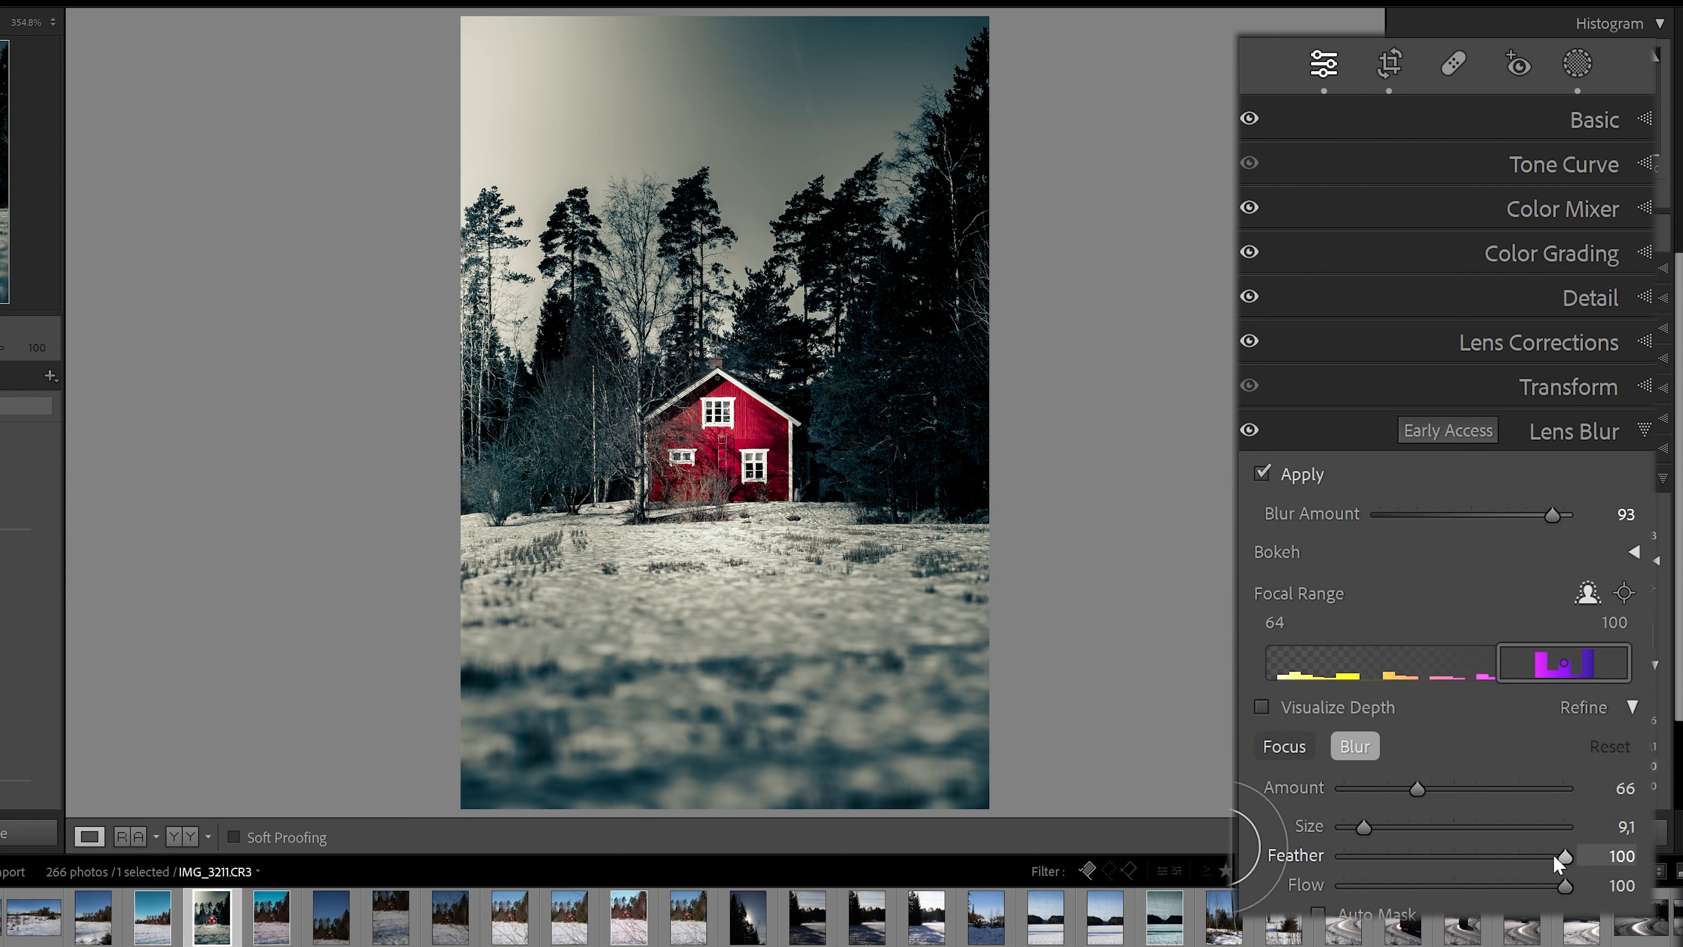
- Try painting extra blur across the snow below the house with a size 9.3 refining brush, and undo the stroke
mouse_move(1369, 825)
mouse_down()
mouse_move(1406, 829)
mouse_move(1364, 825)
mouse_up()
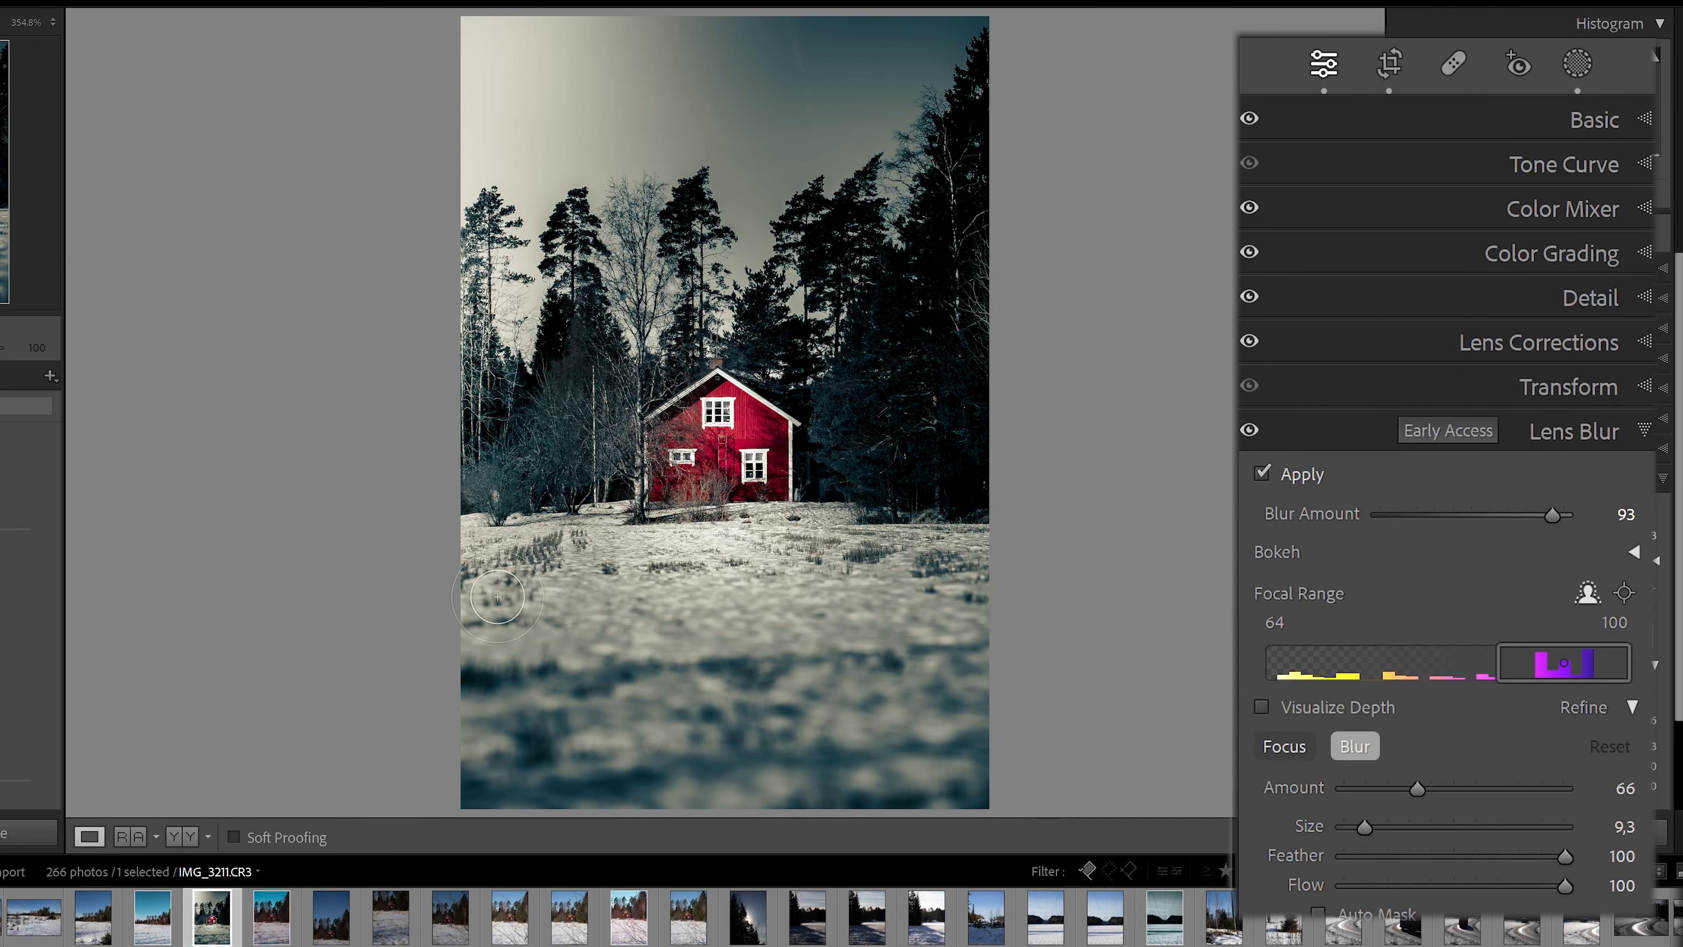
mouse_move(448, 594)
mouse_down()
mouse_move(961, 606)
mouse_move(995, 637)
mouse_up()
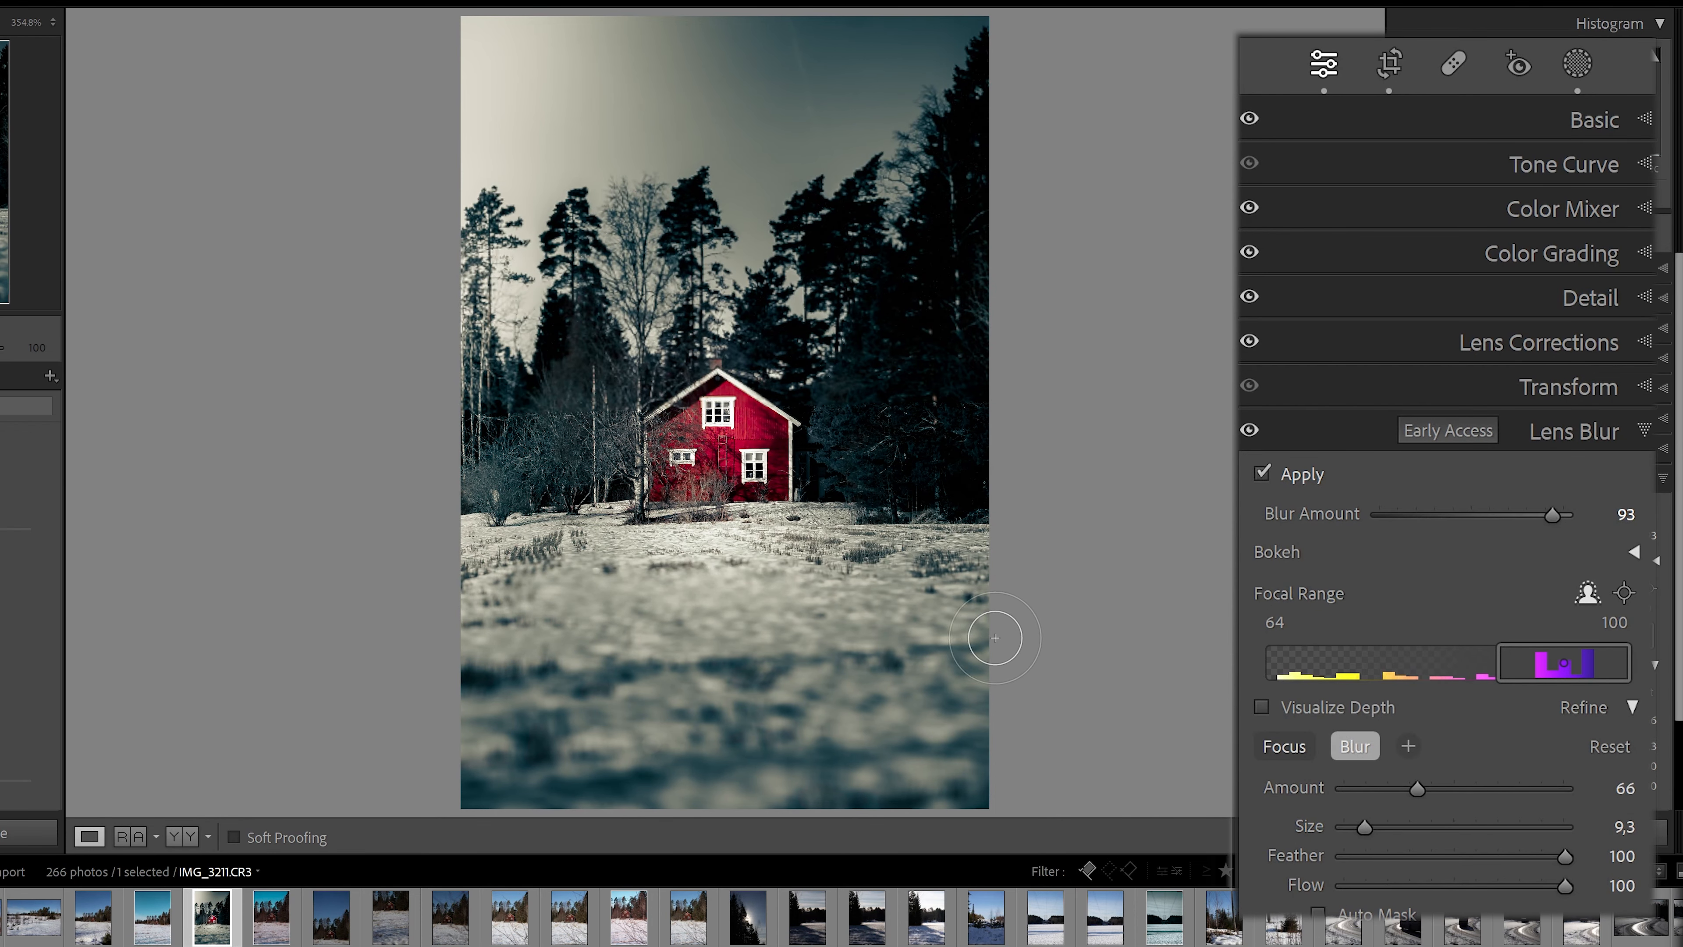
key(ctrl+z)
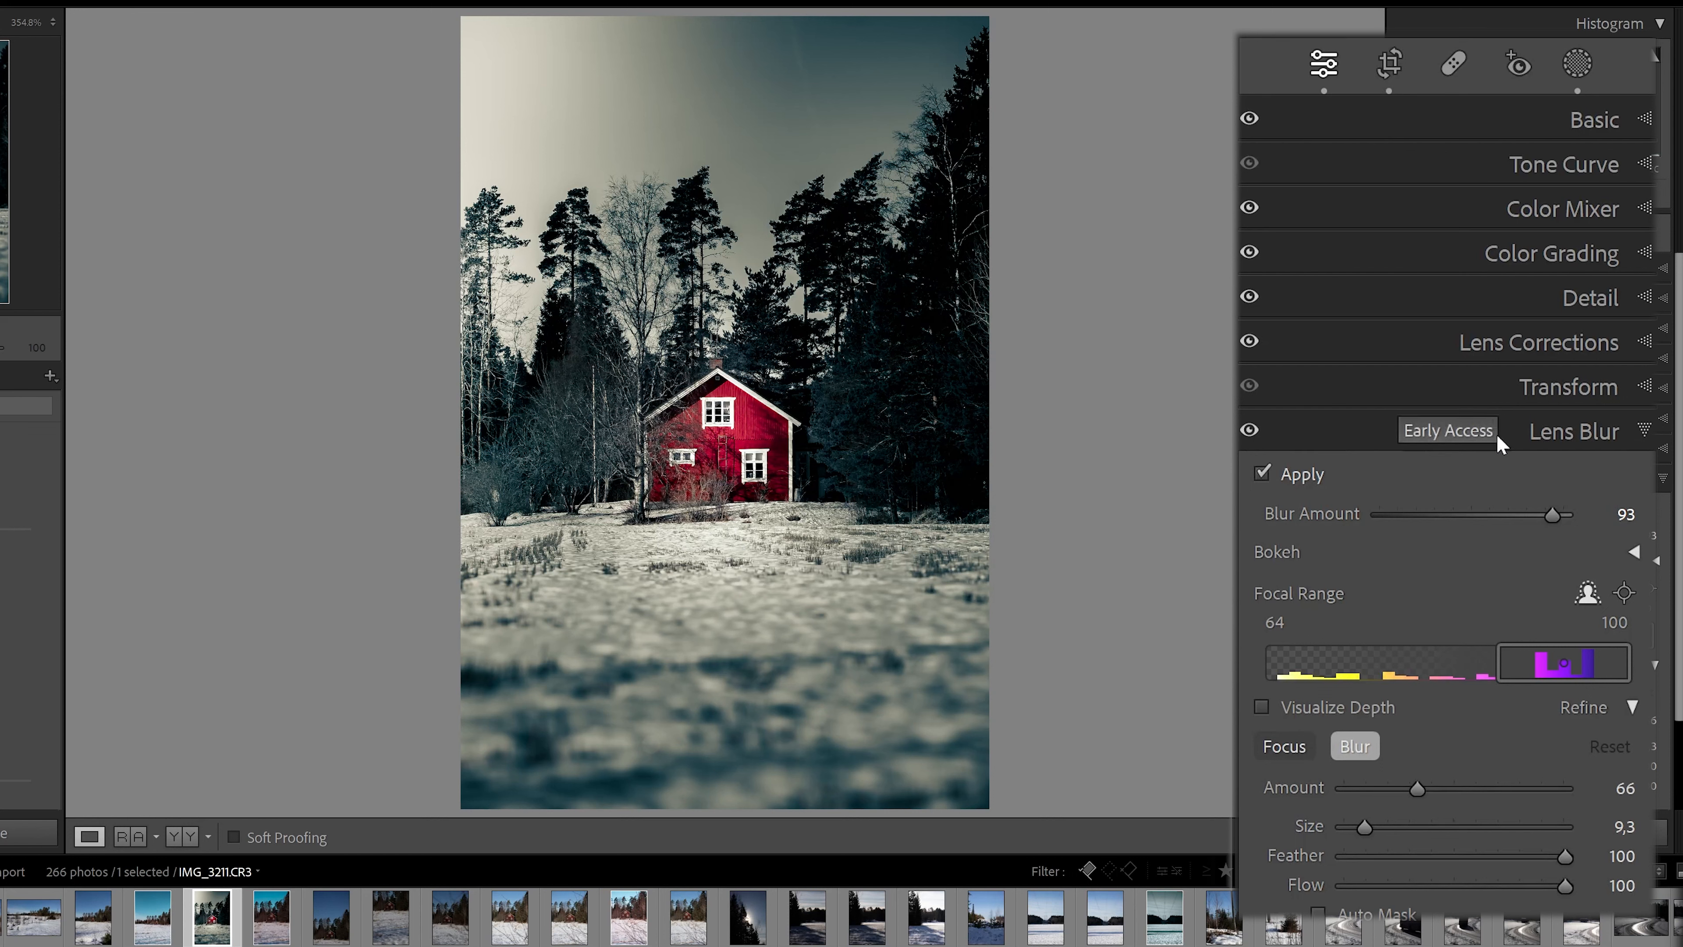
- Try adjusting the Calibration Red Primary hue and setting its saturation to −2, and undo these changes
click(1584, 432)
click(1541, 483)
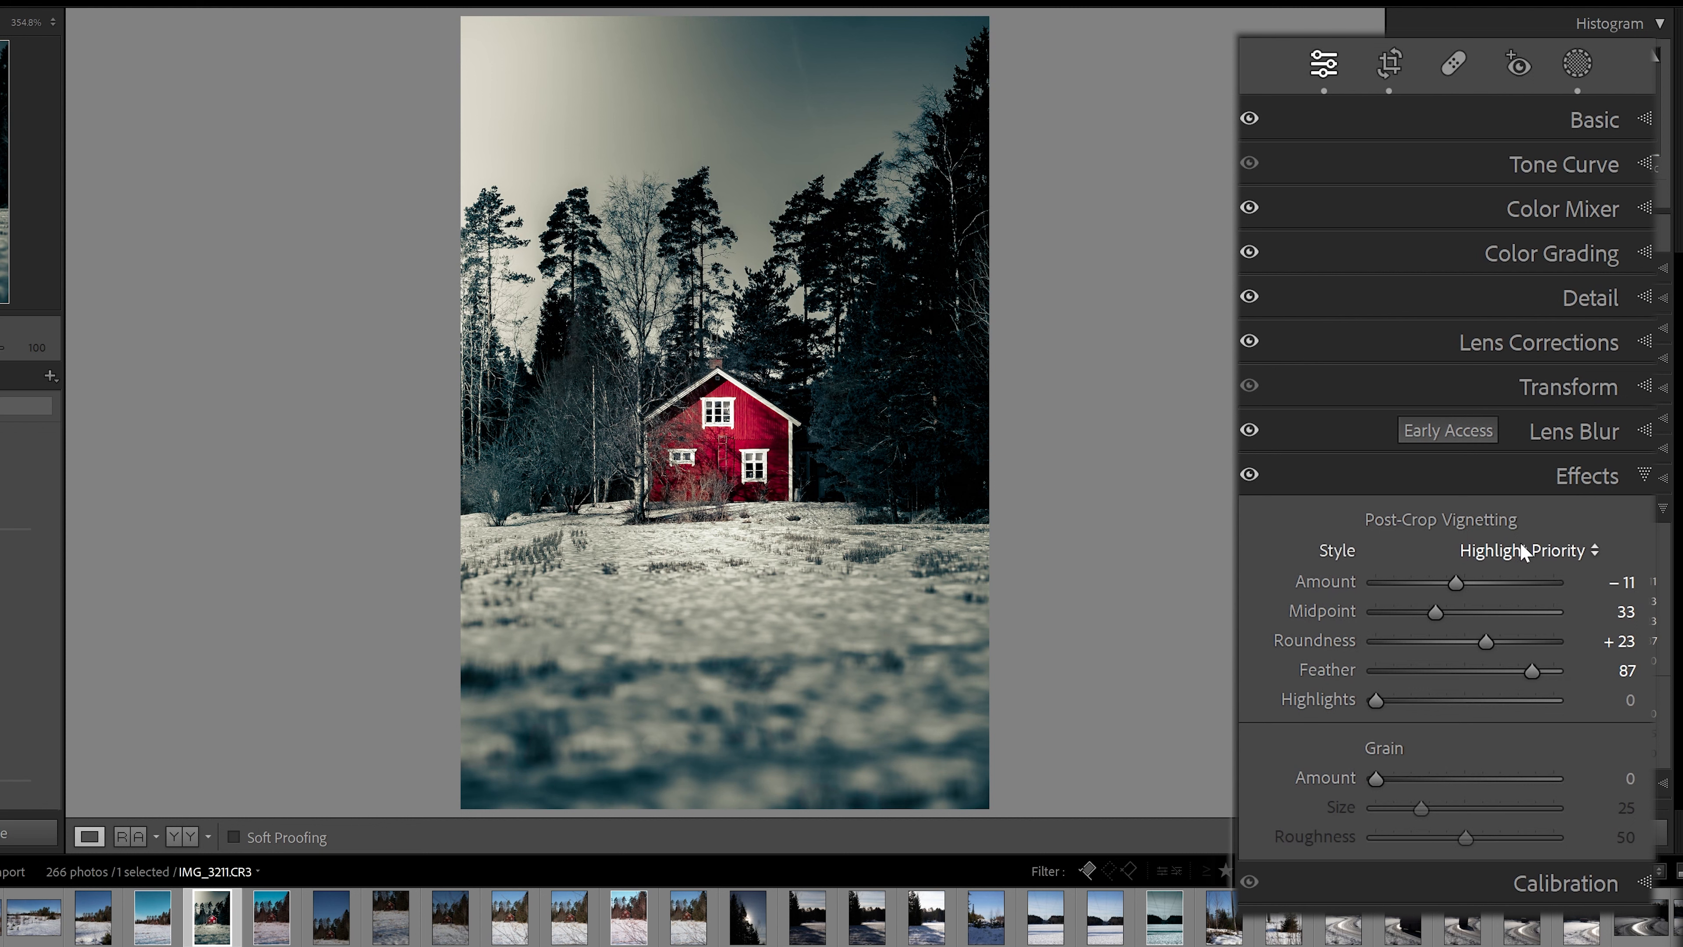
click(1590, 475)
click(1534, 524)
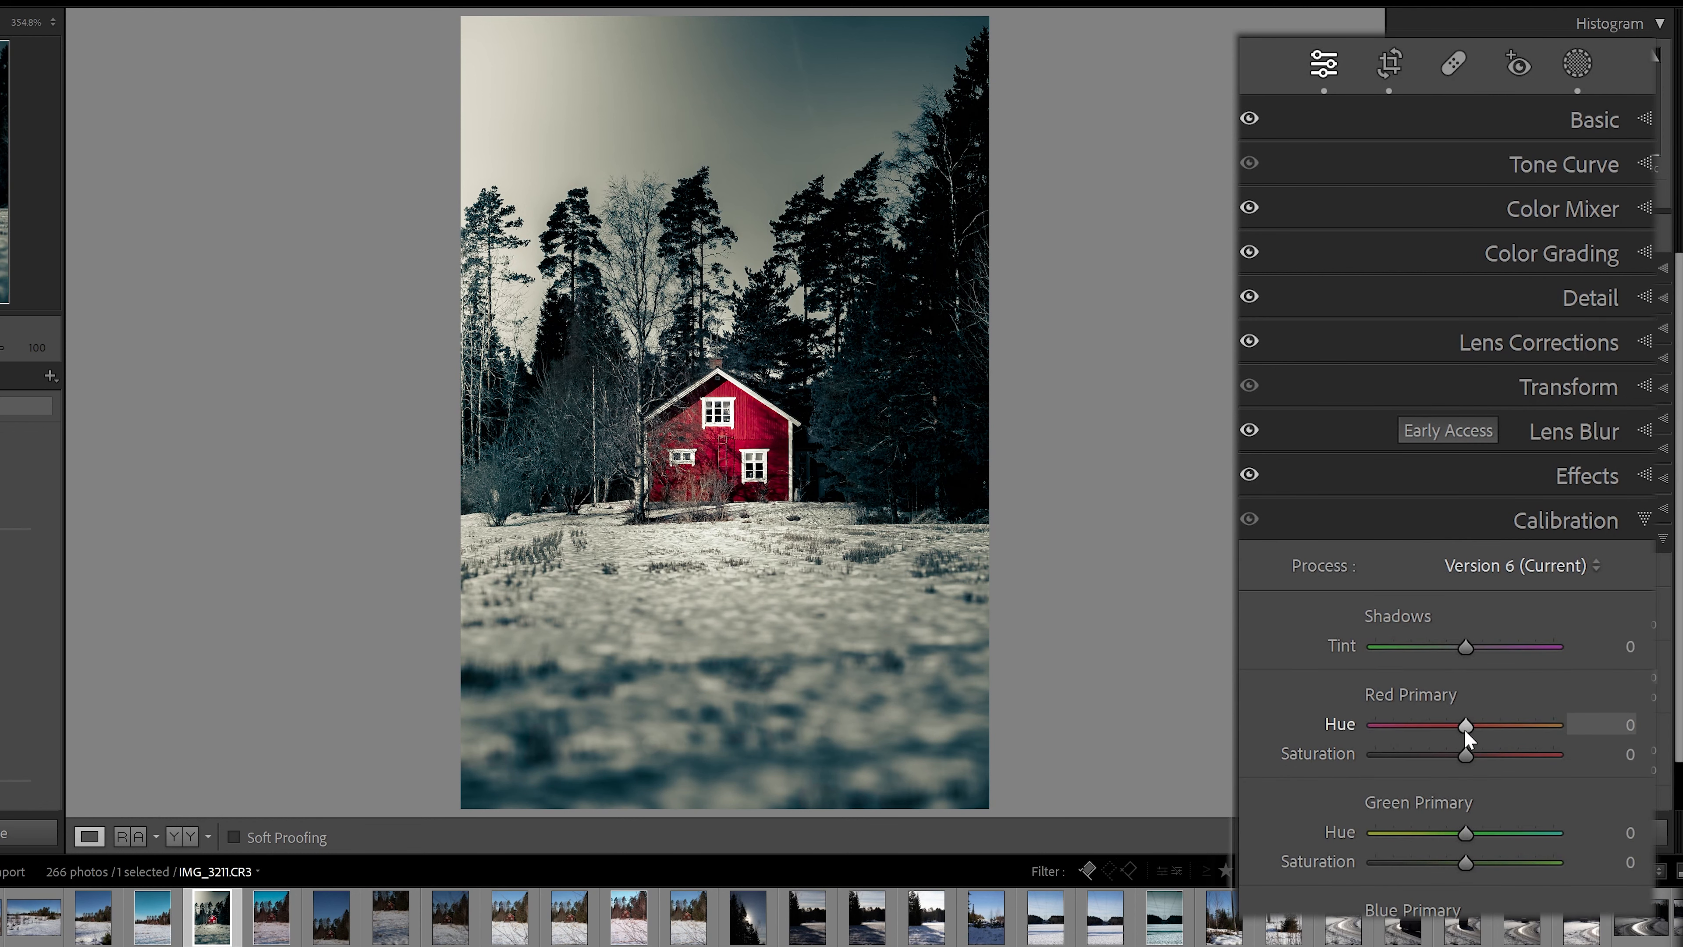
mouse_move(1466, 726)
mouse_down()
mouse_move(1511, 725)
mouse_move(1393, 724)
mouse_move(1495, 754)
mouse_move(1426, 753)
mouse_move(1463, 754)
mouse_up()
key(ctrl+z)
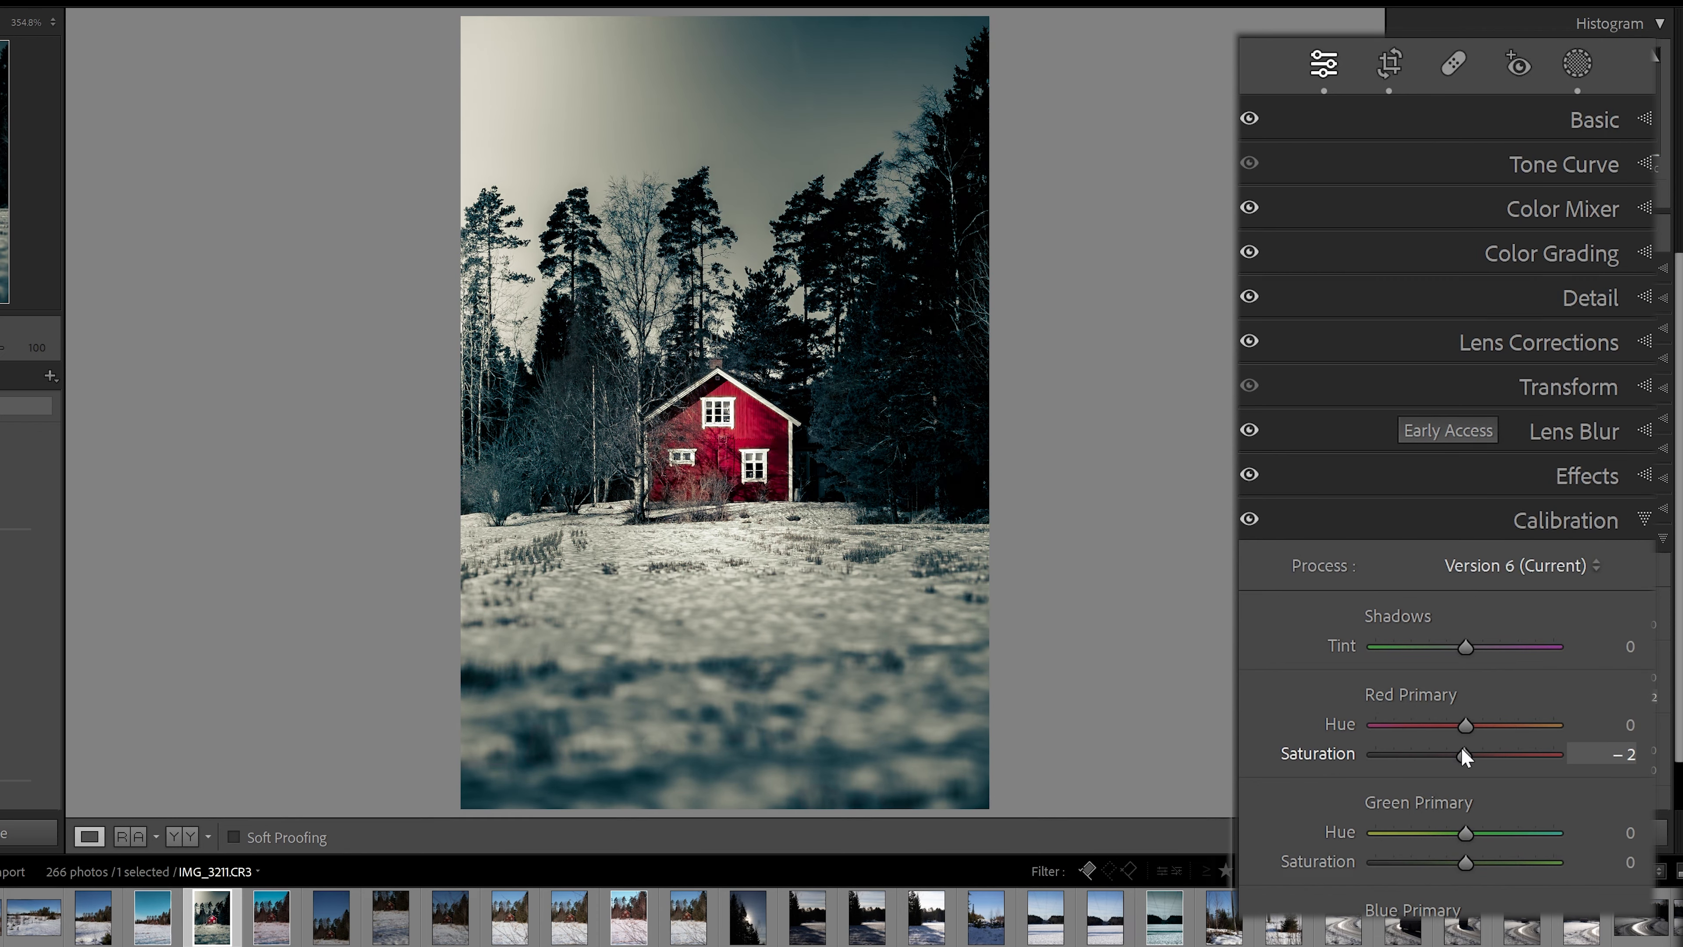
key(ctrl+z)
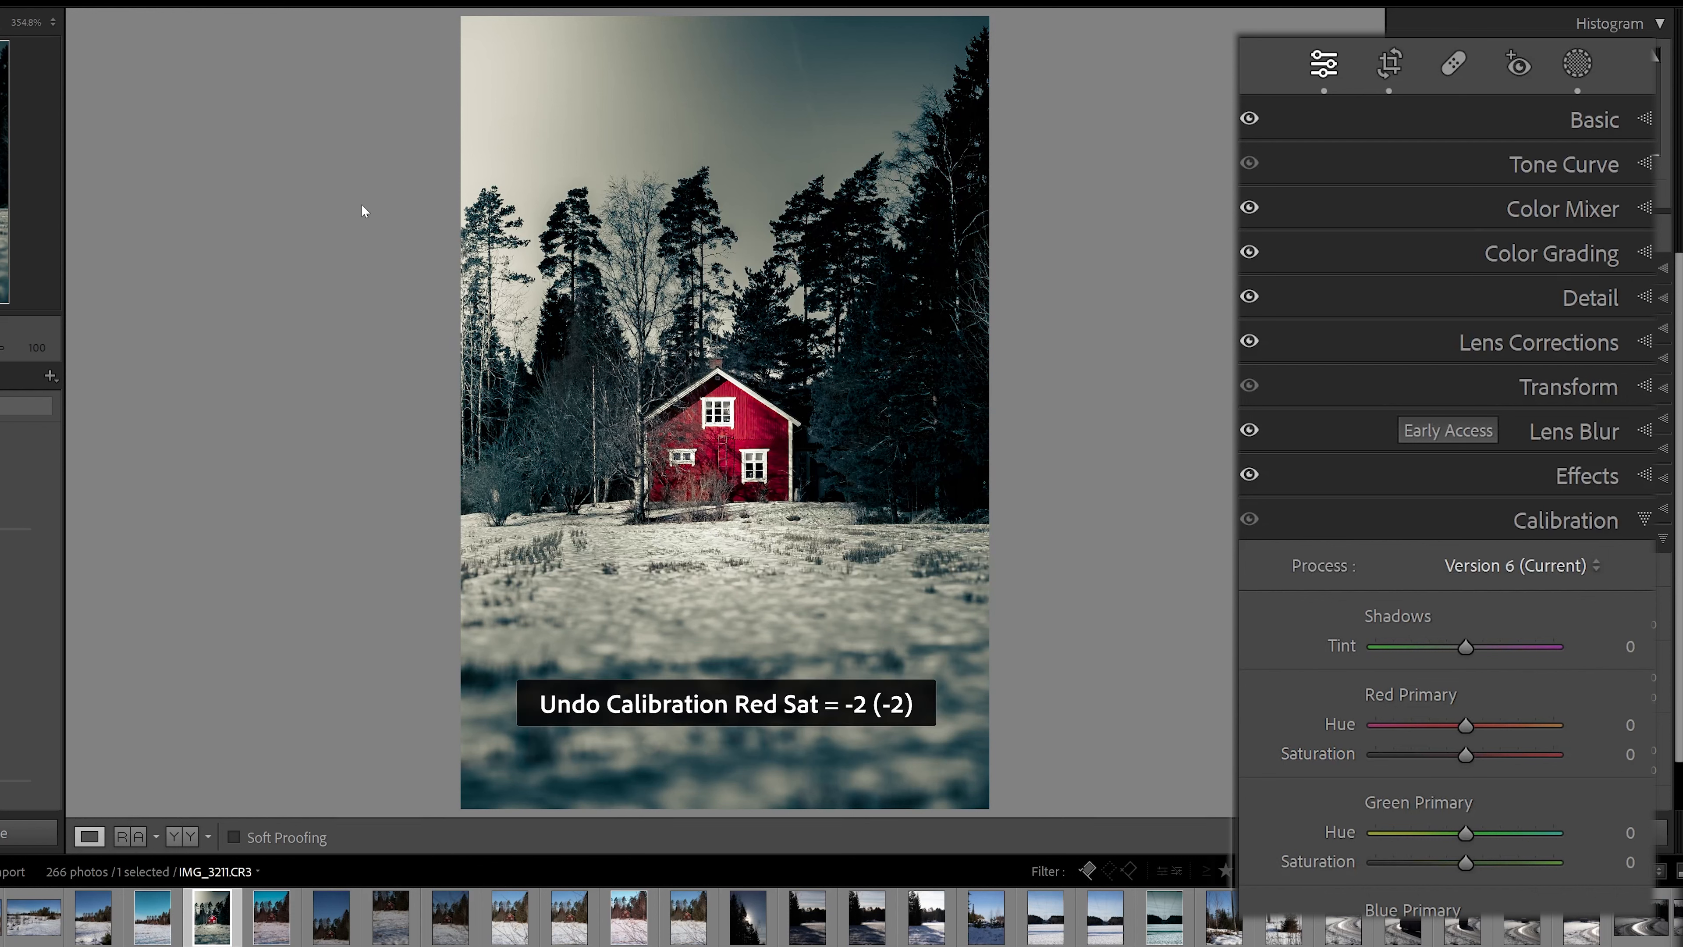